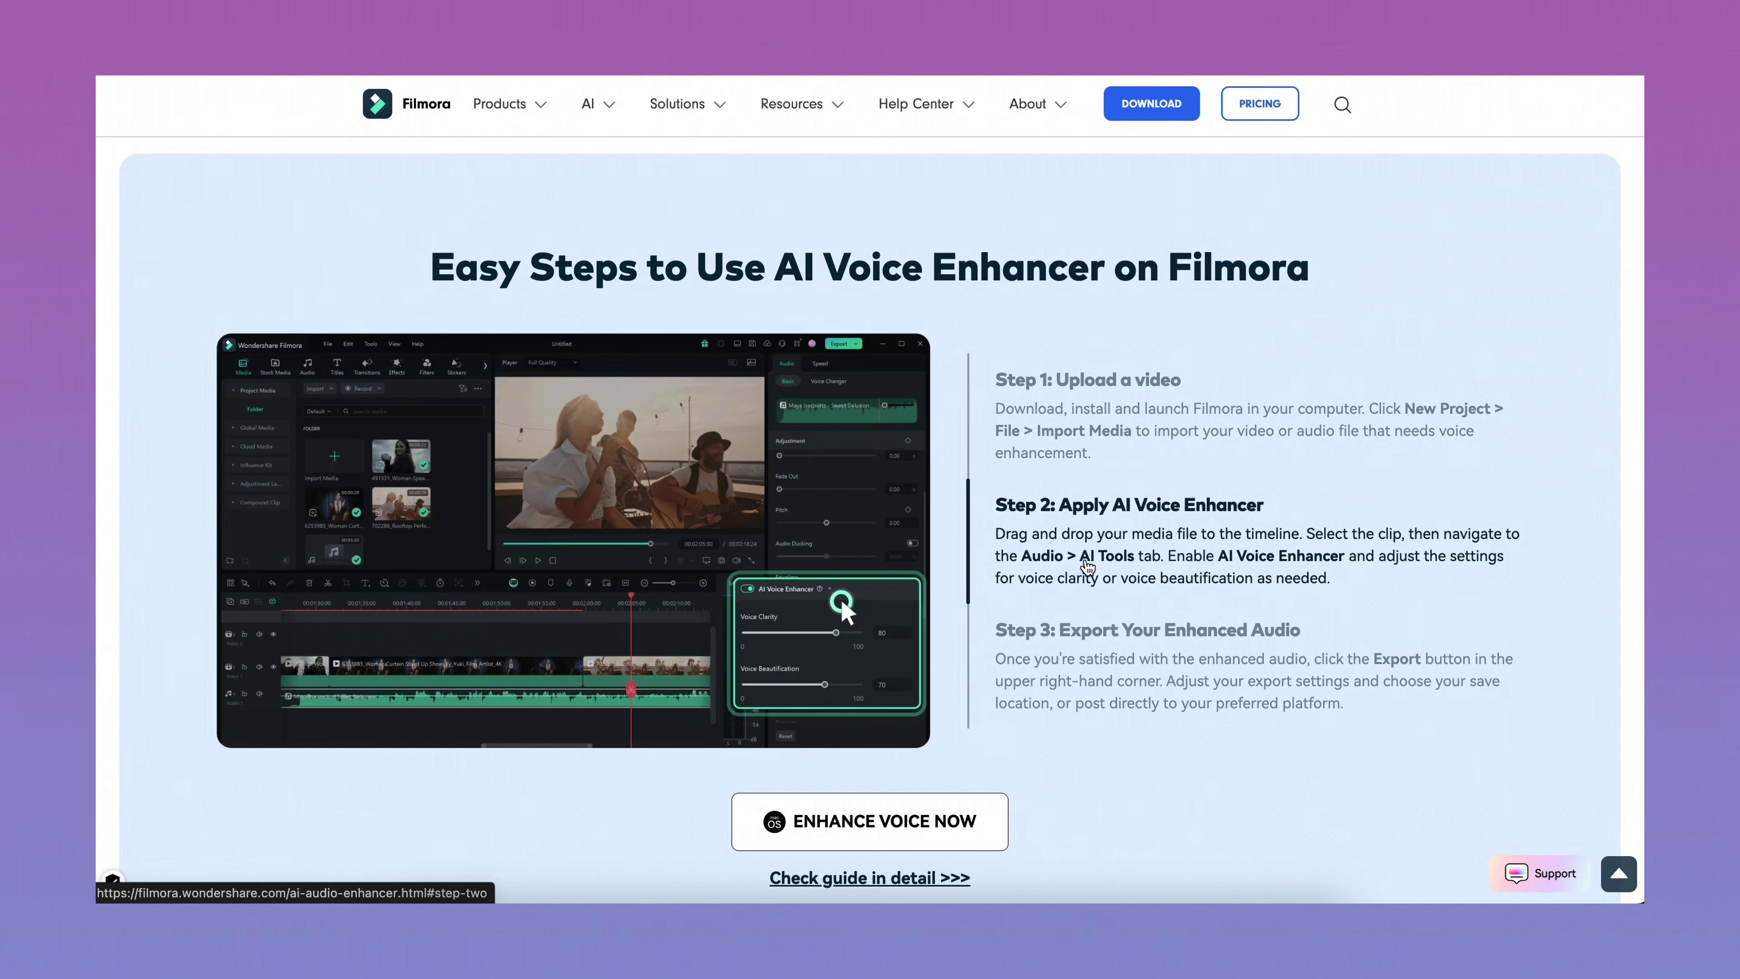
left_click(1129, 627)
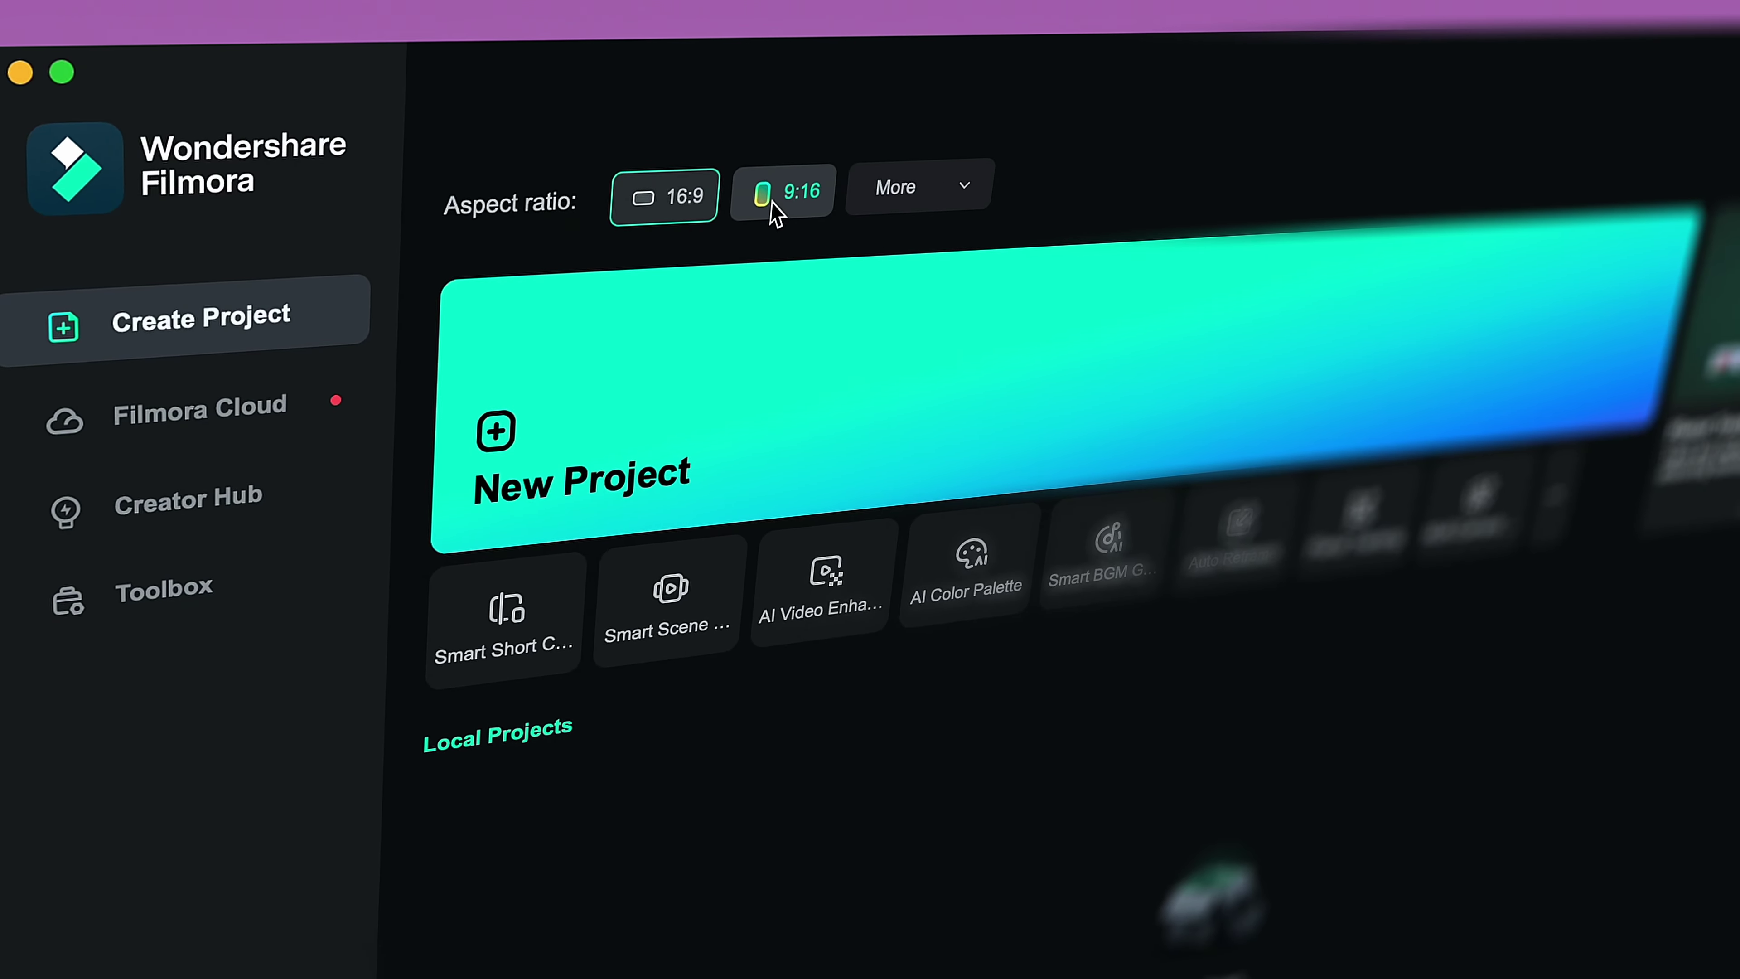
Step: Try the 9:16 aspect ratio for a new project, return to 16:9 and open the additional ratio options
left_click(774, 206)
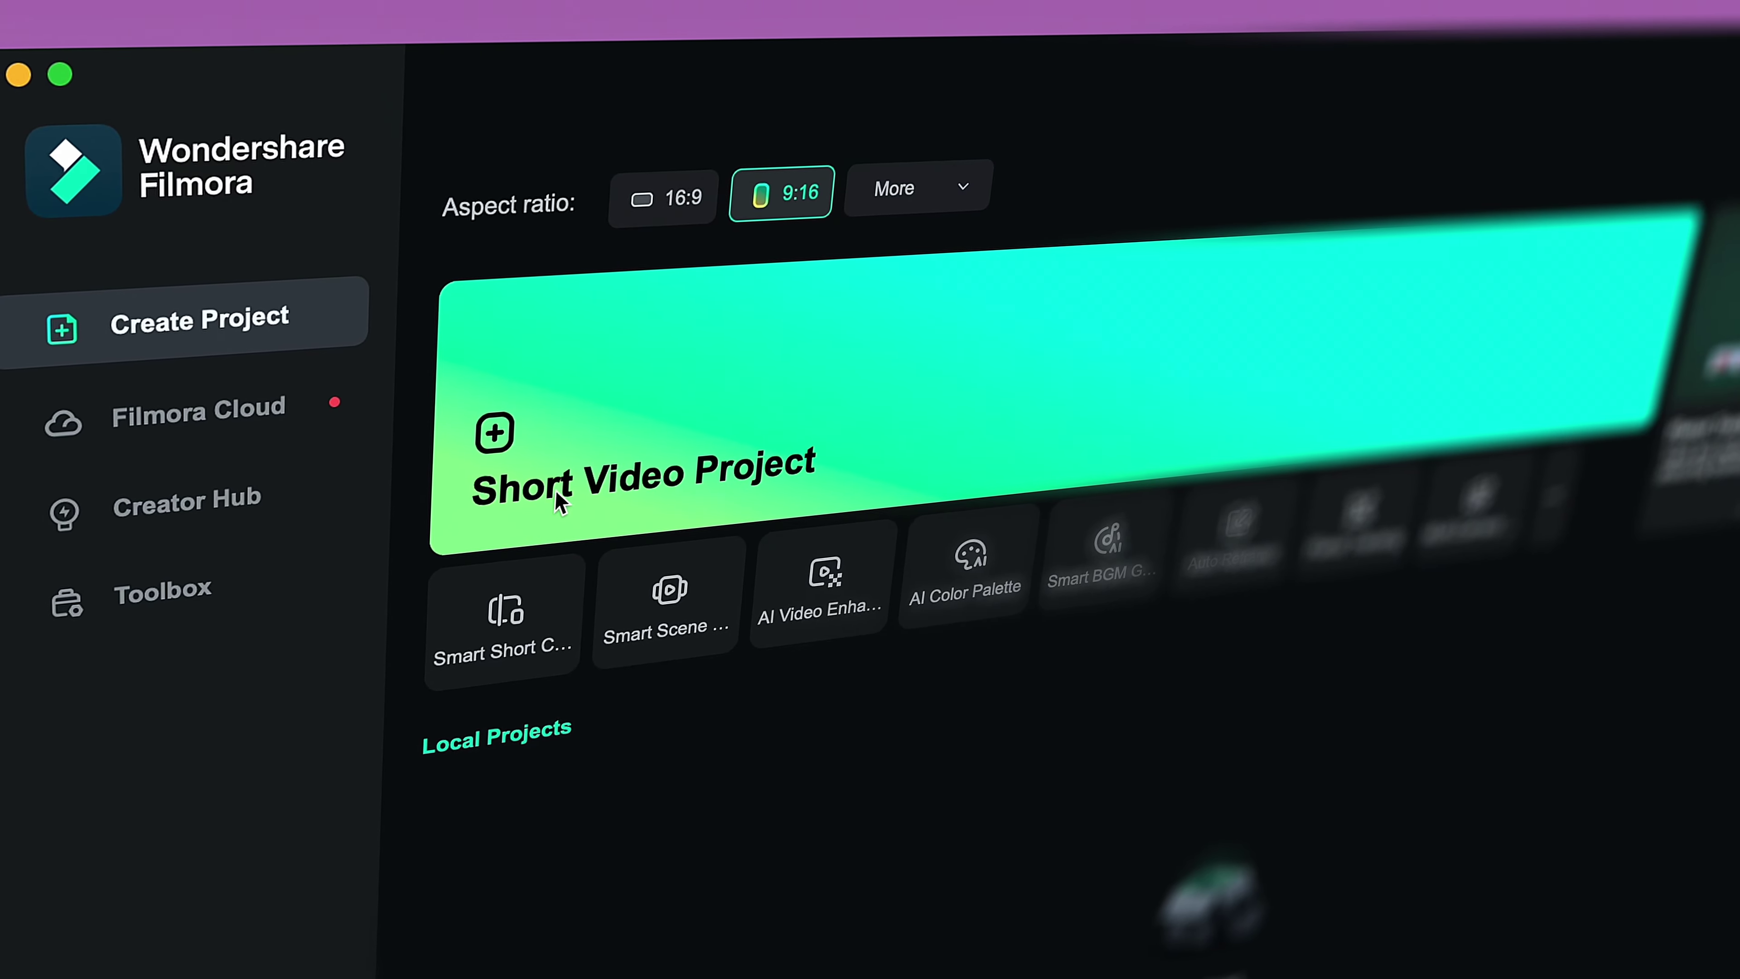
left_click(679, 203)
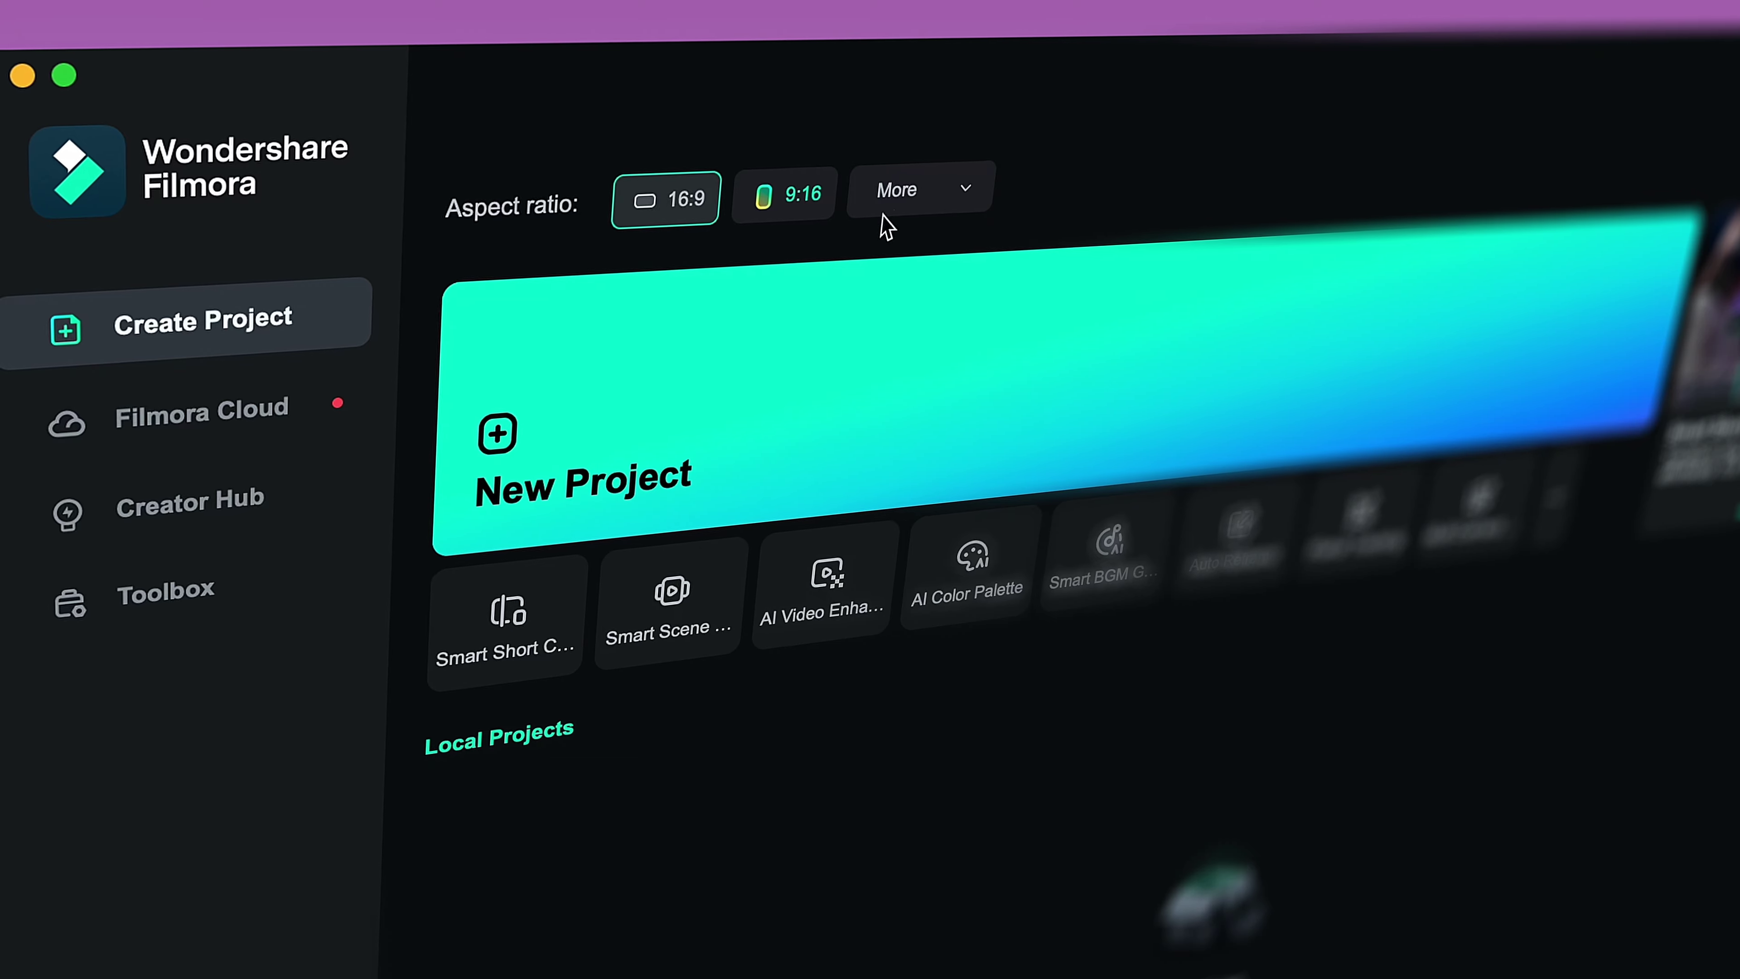
left_click(953, 192)
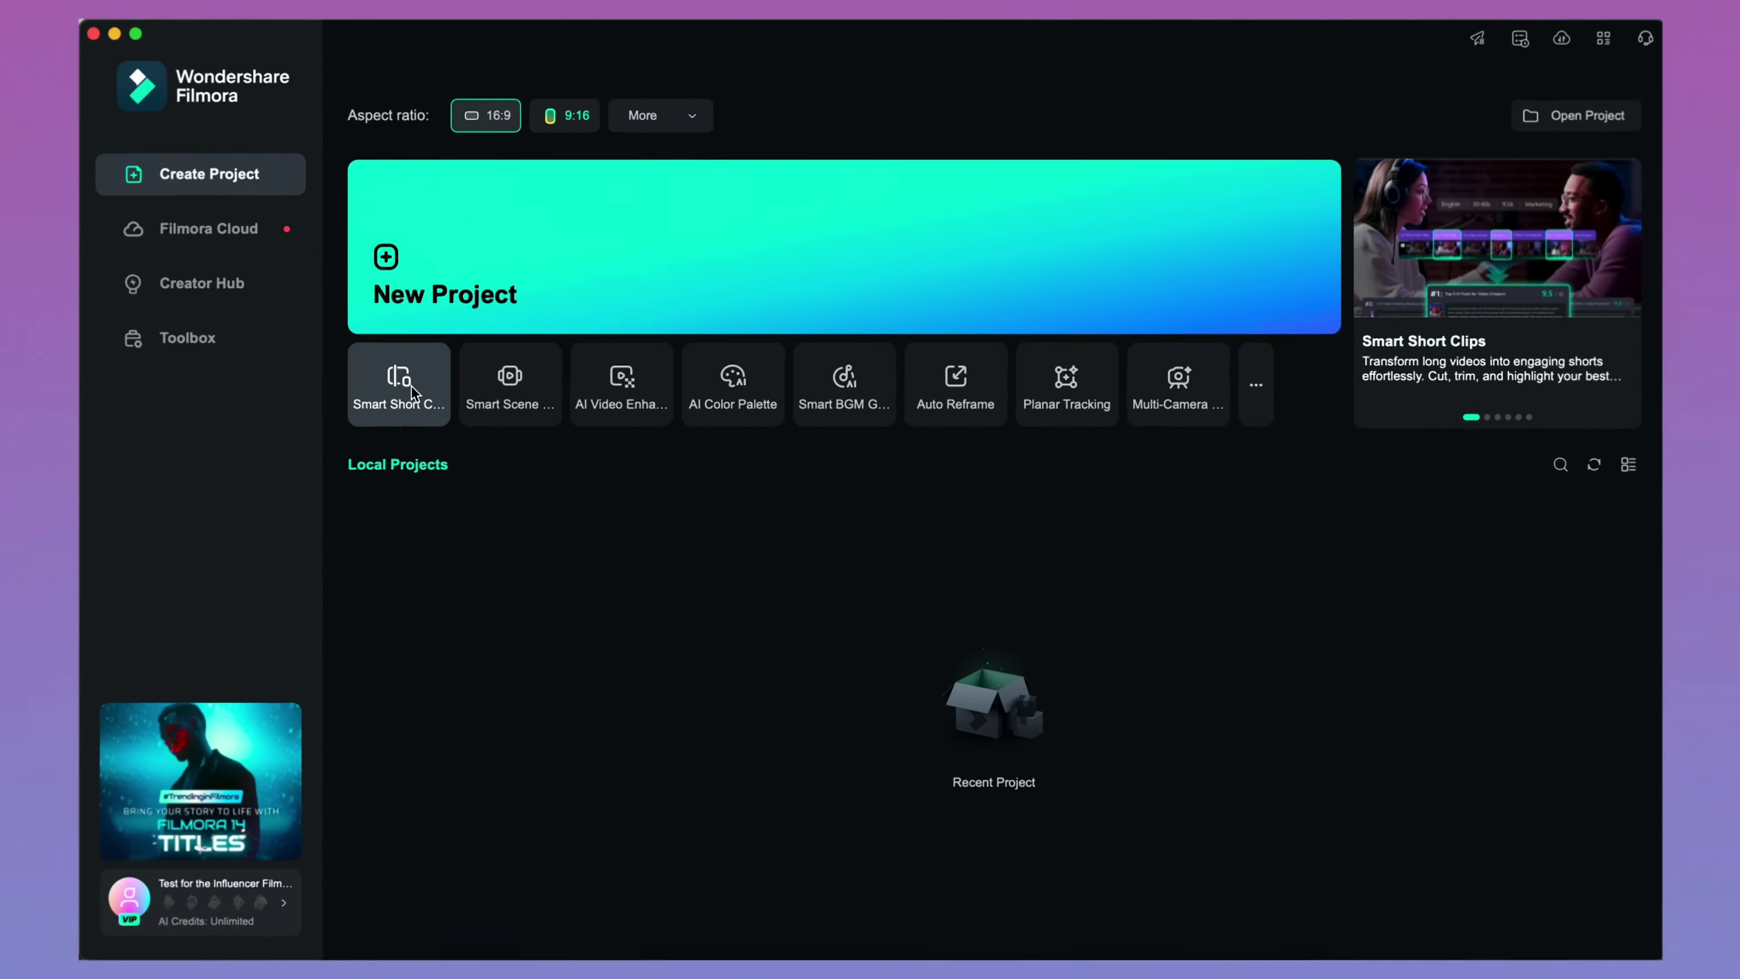
Step: Examine the three Smart Short Clips results generated from SG-26.9 [937C0E3].mp4, scrubbing through the previews and reading the transcripts
mouse_move(345, 355)
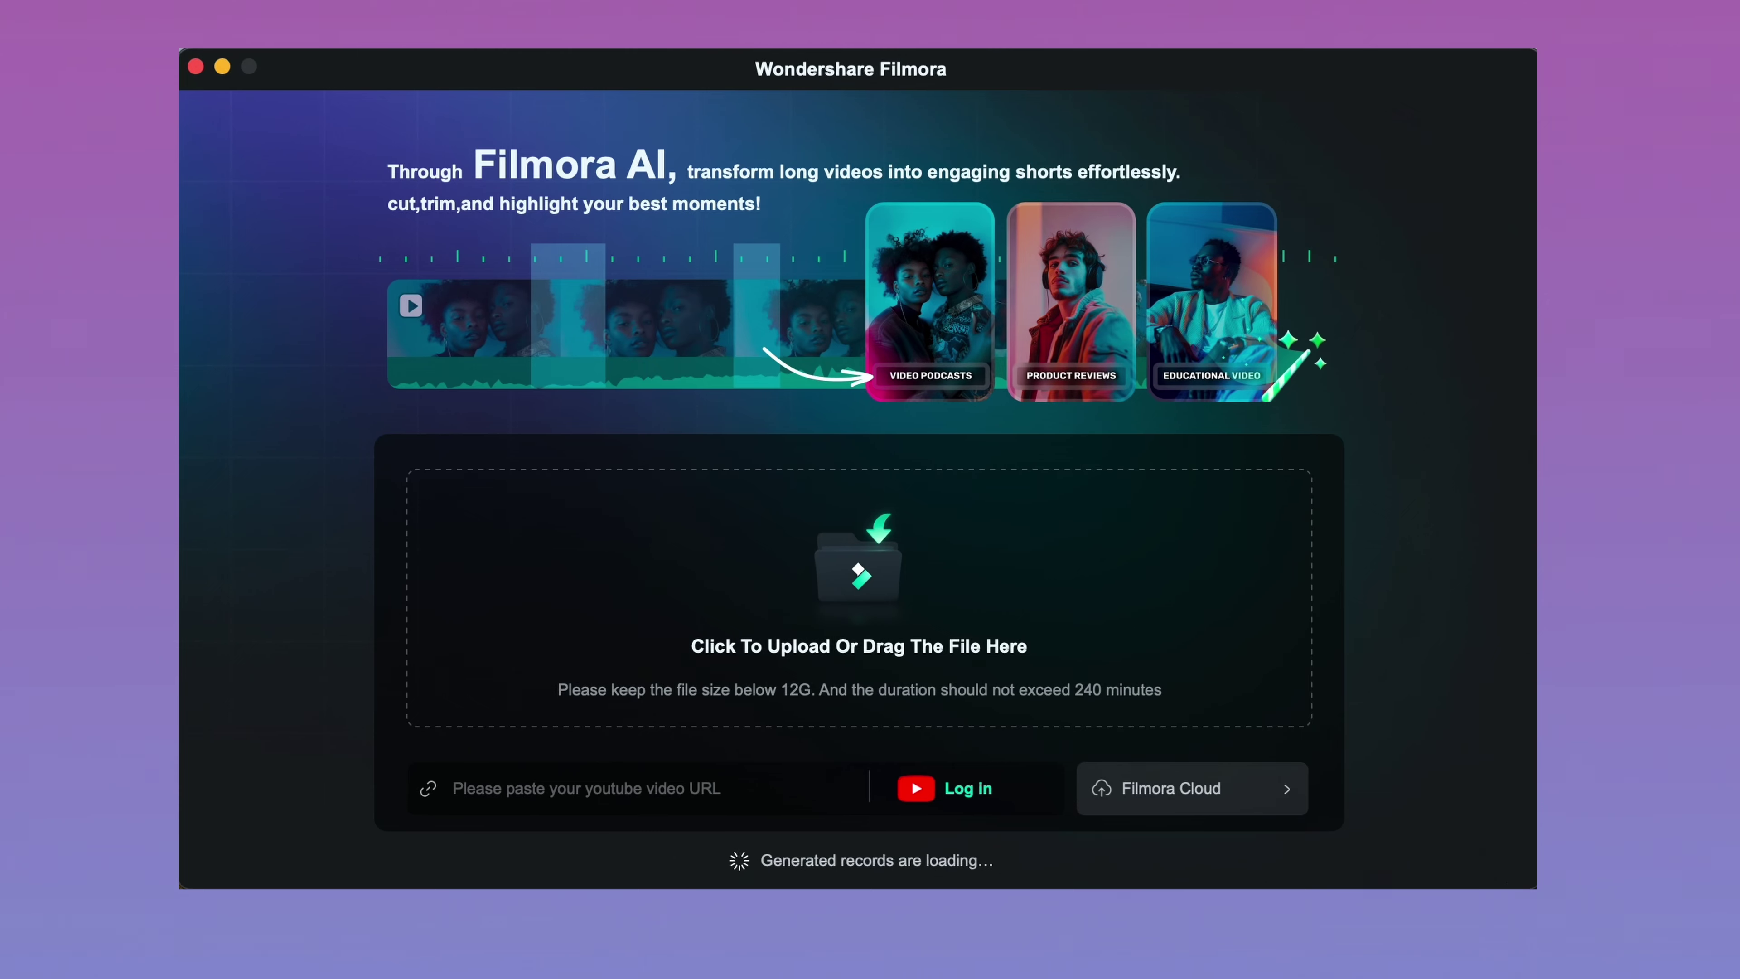
scroll(847, 559, "down", 5)
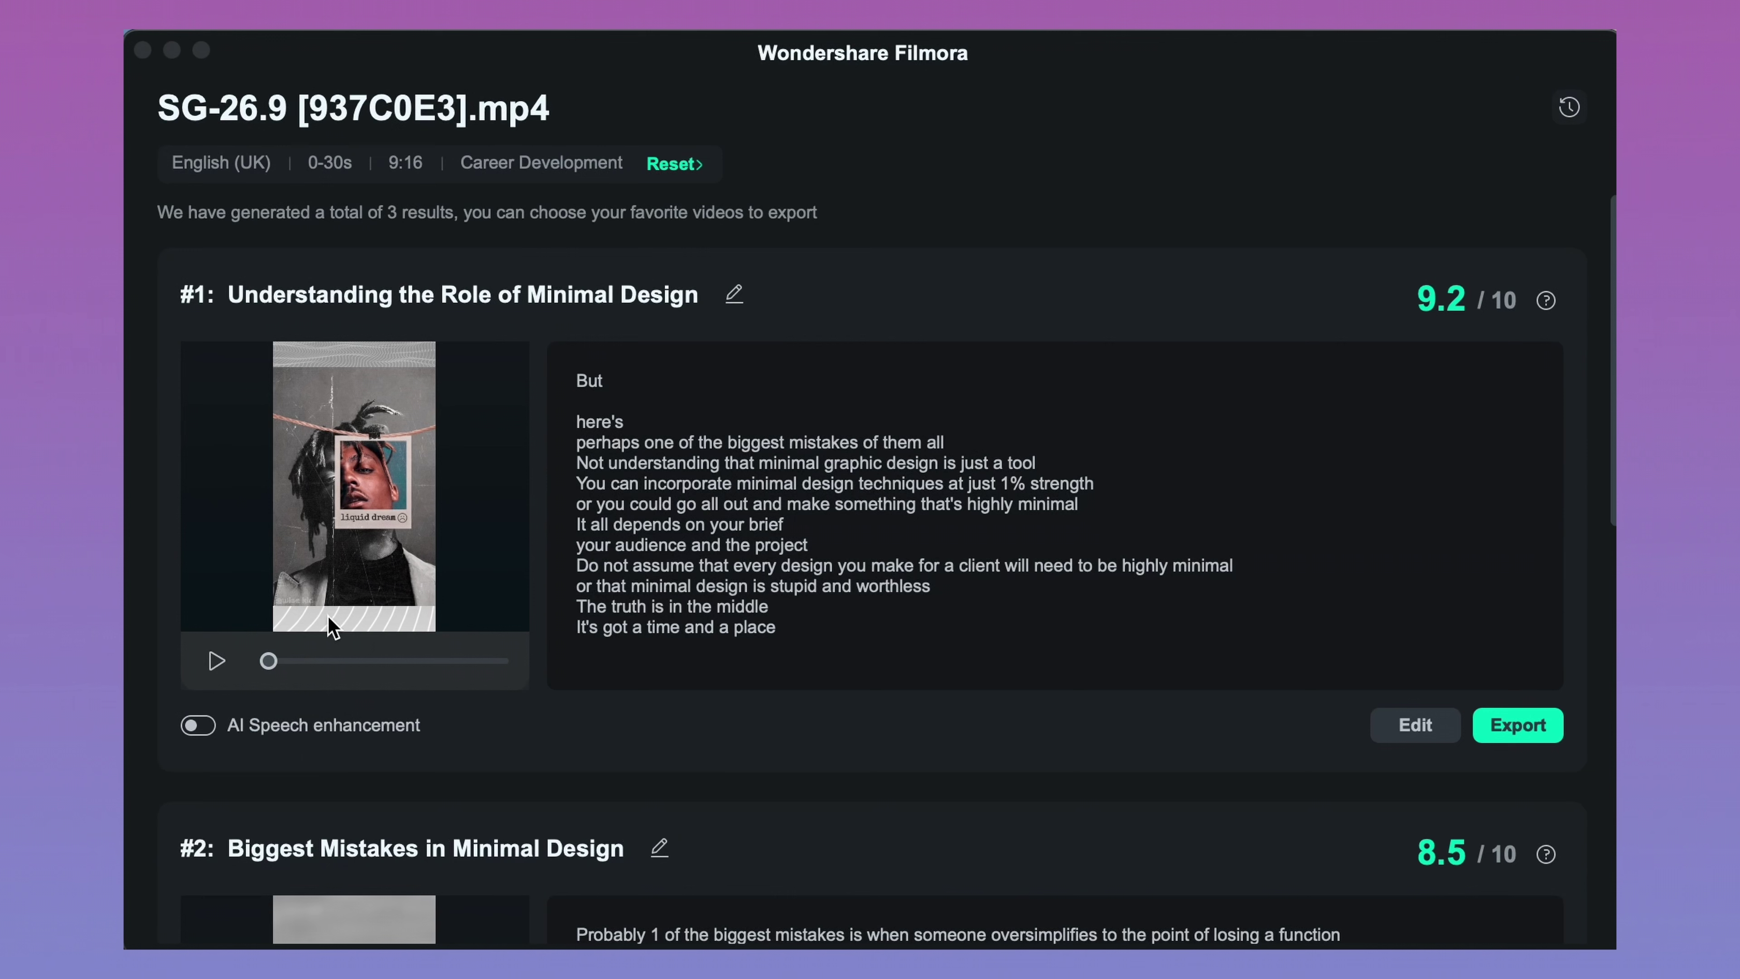
left_click_drag(269, 660, 408, 661)
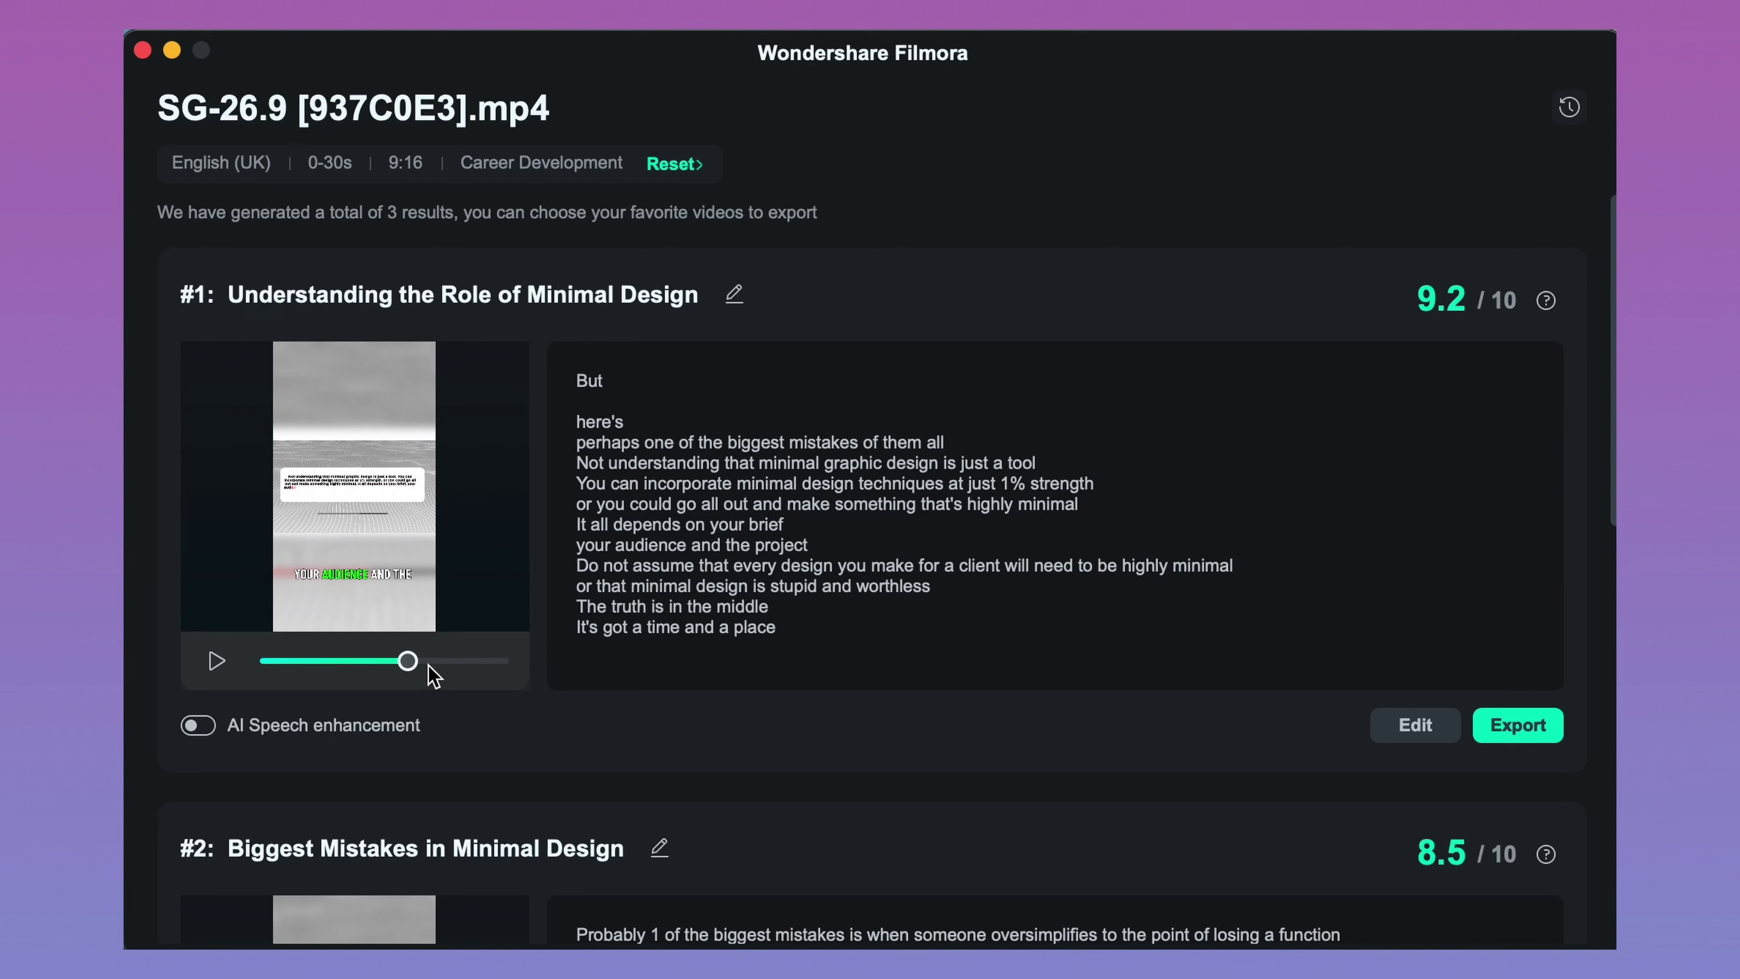
left_click_drag(409, 661, 470, 662)
scroll(485, 738, "down", 6)
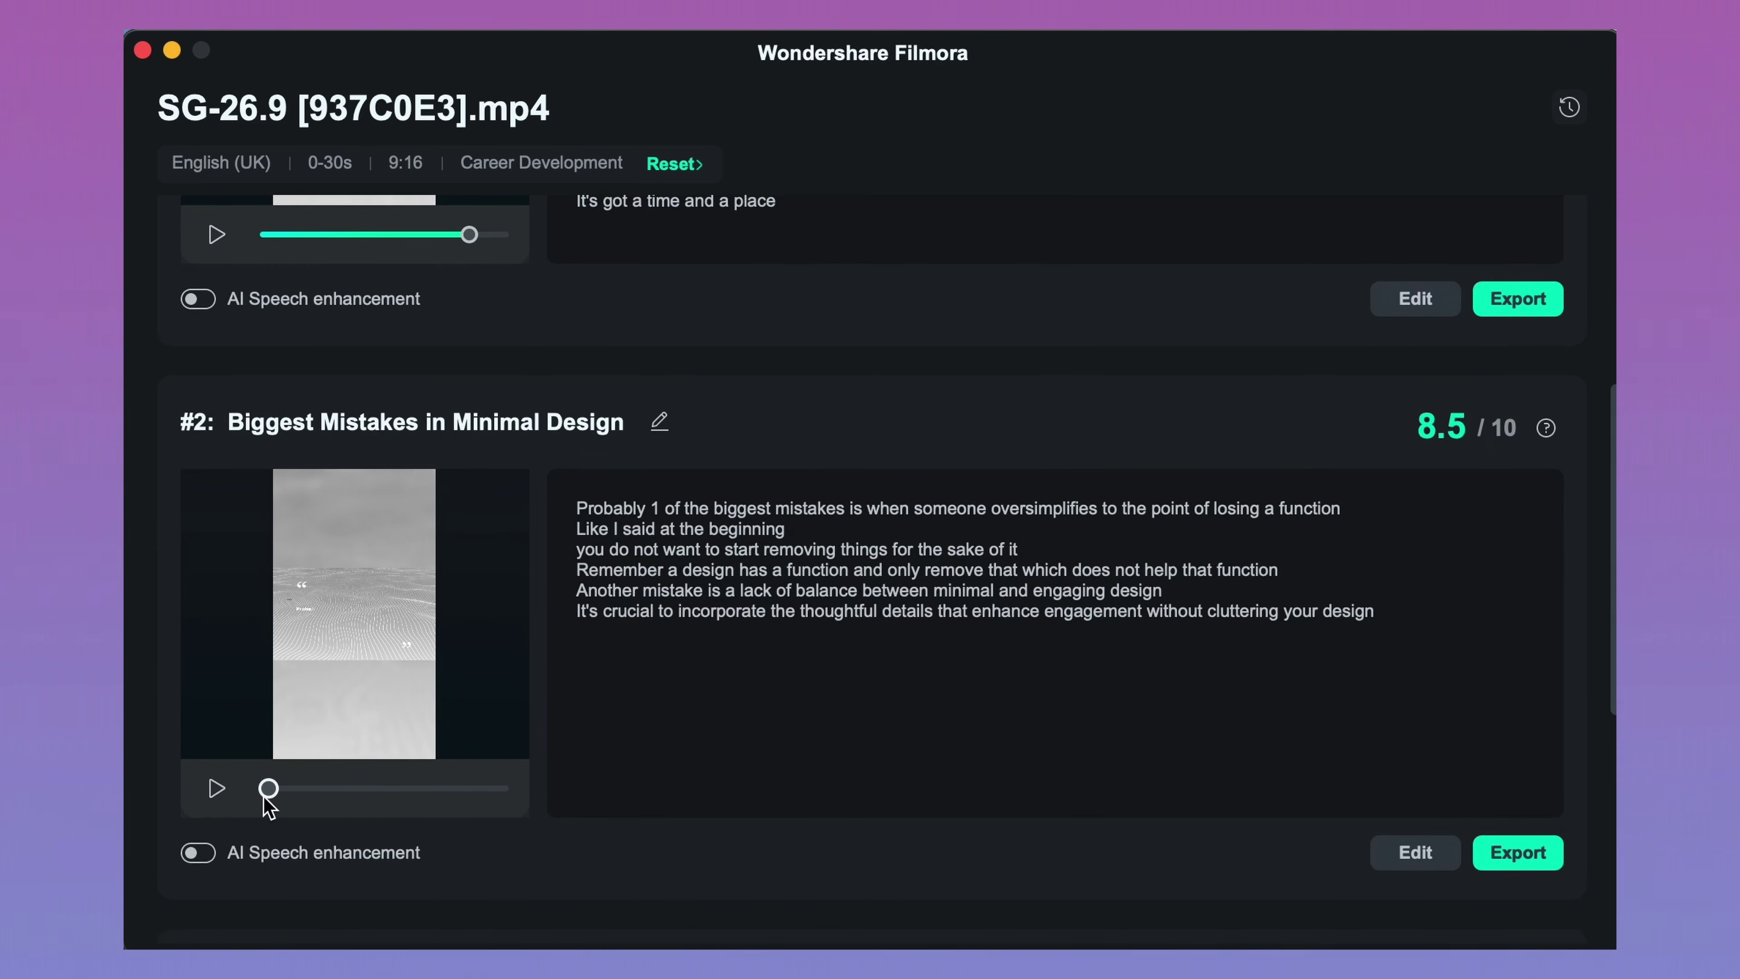
left_click_drag(267, 799, 499, 790)
scroll(641, 738, "down", 5)
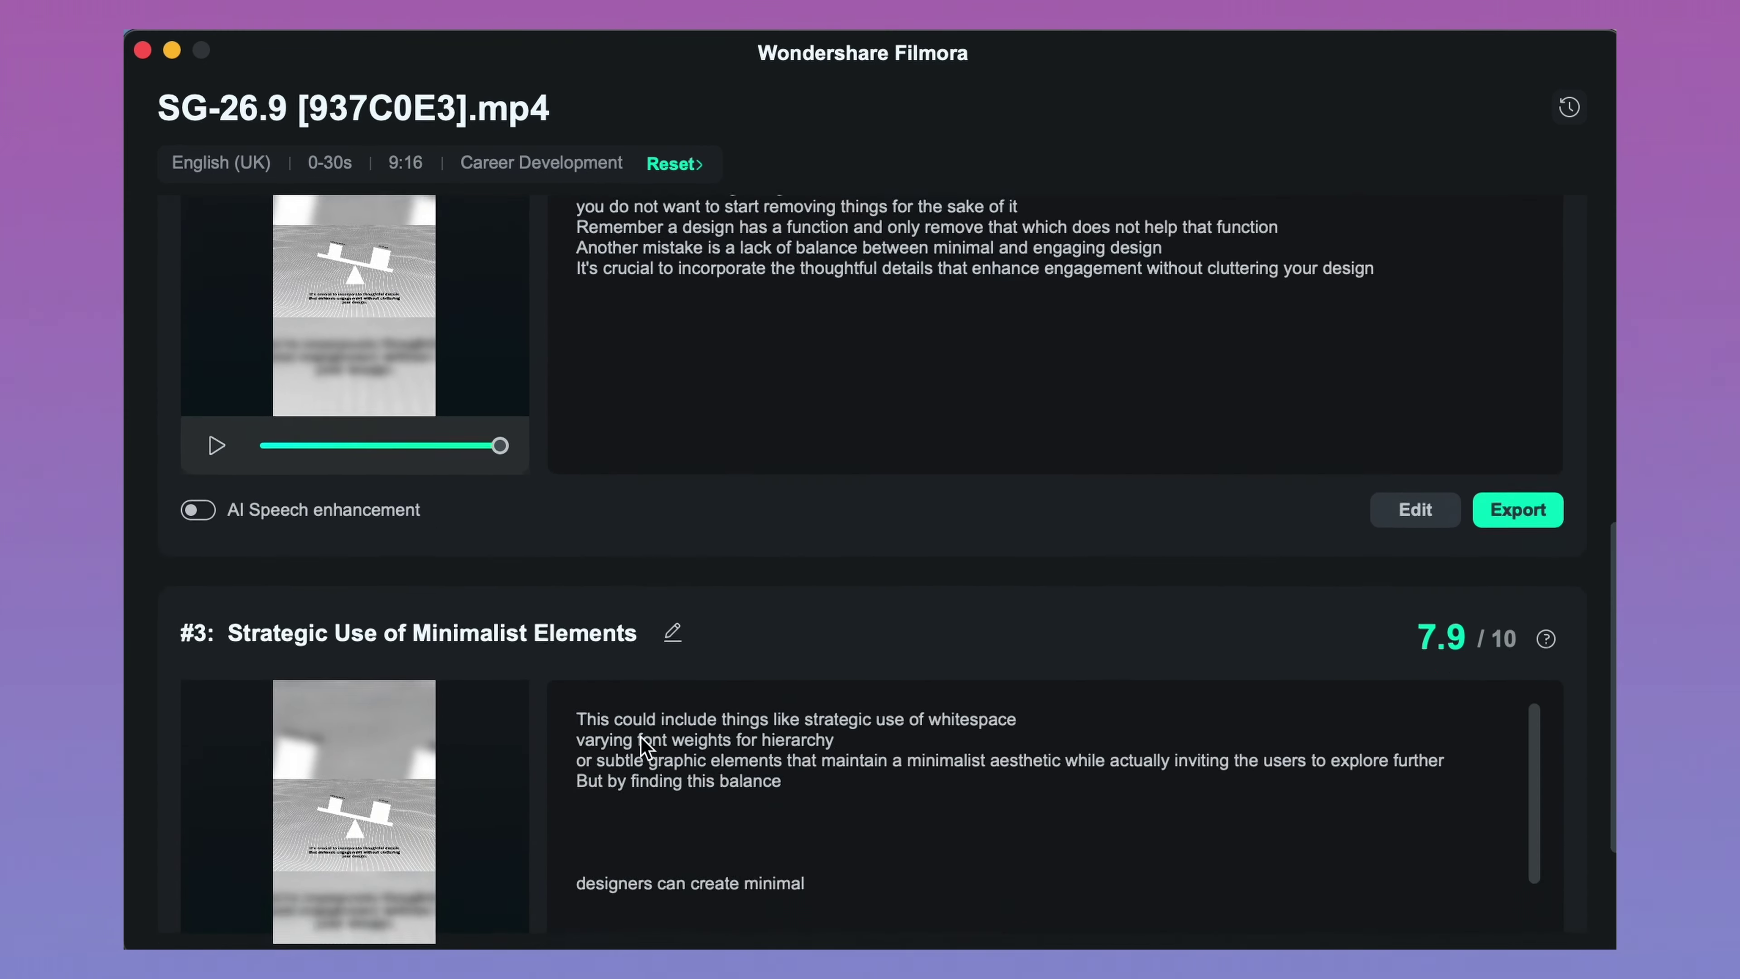
scroll(641, 738, "down", 5)
scroll(618, 724, "up", 2)
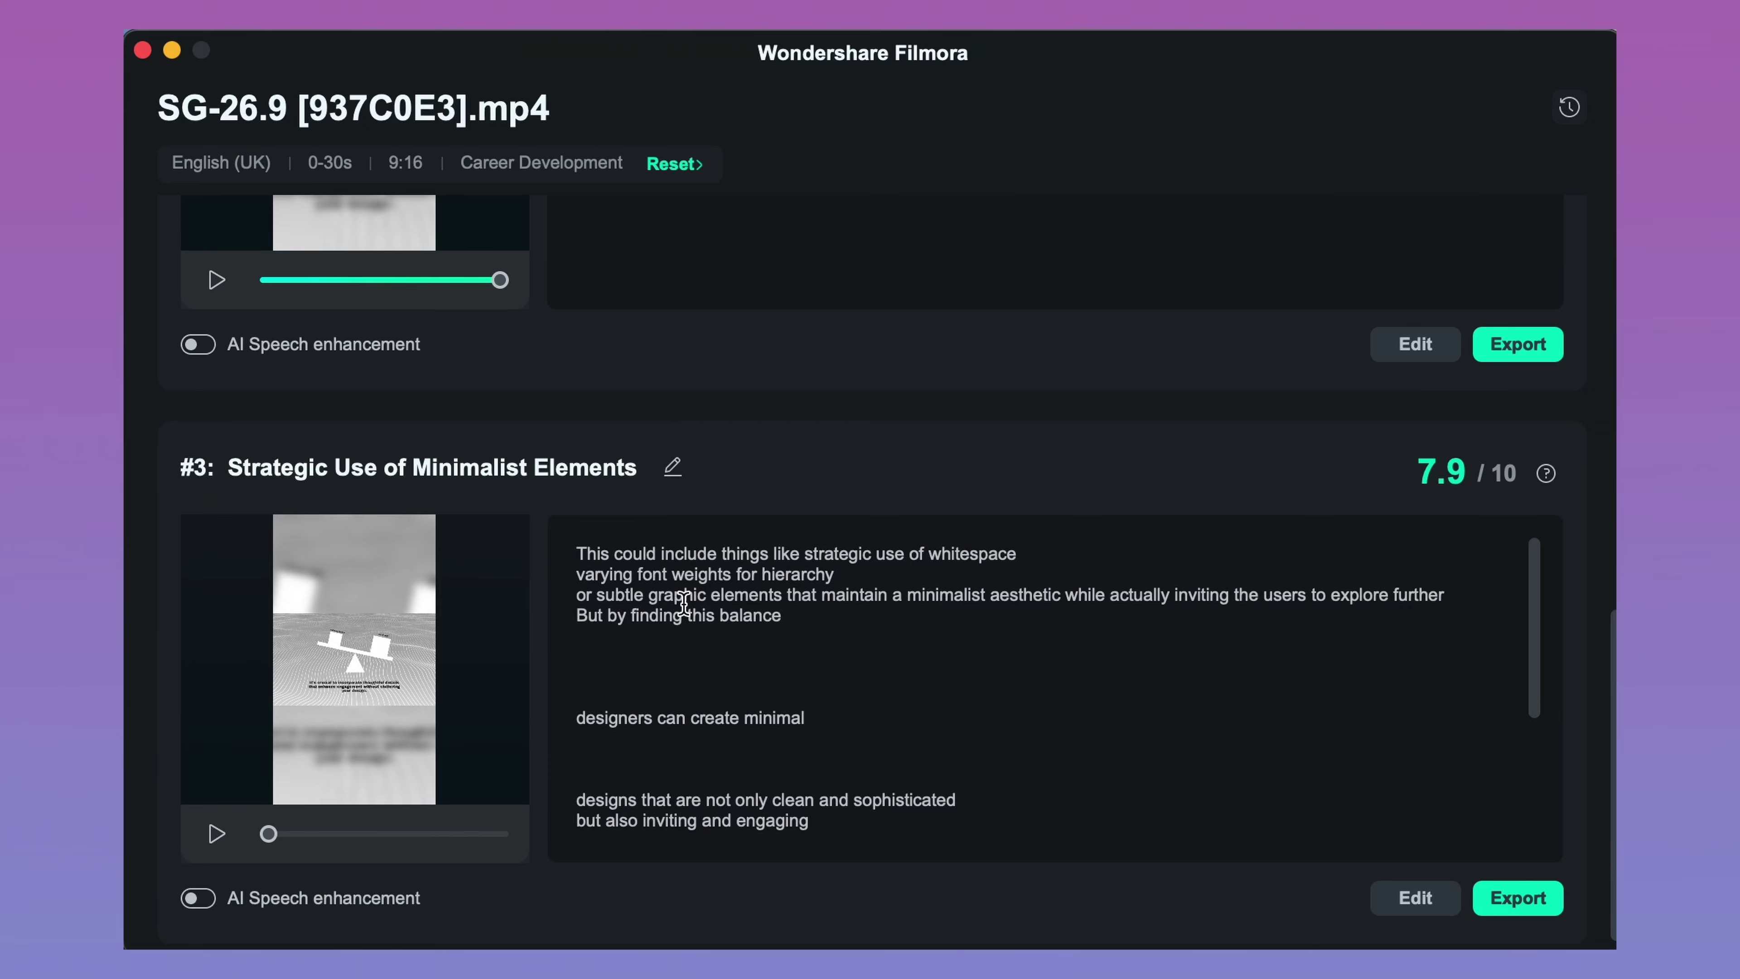
scroll(892, 465, "up", 15)
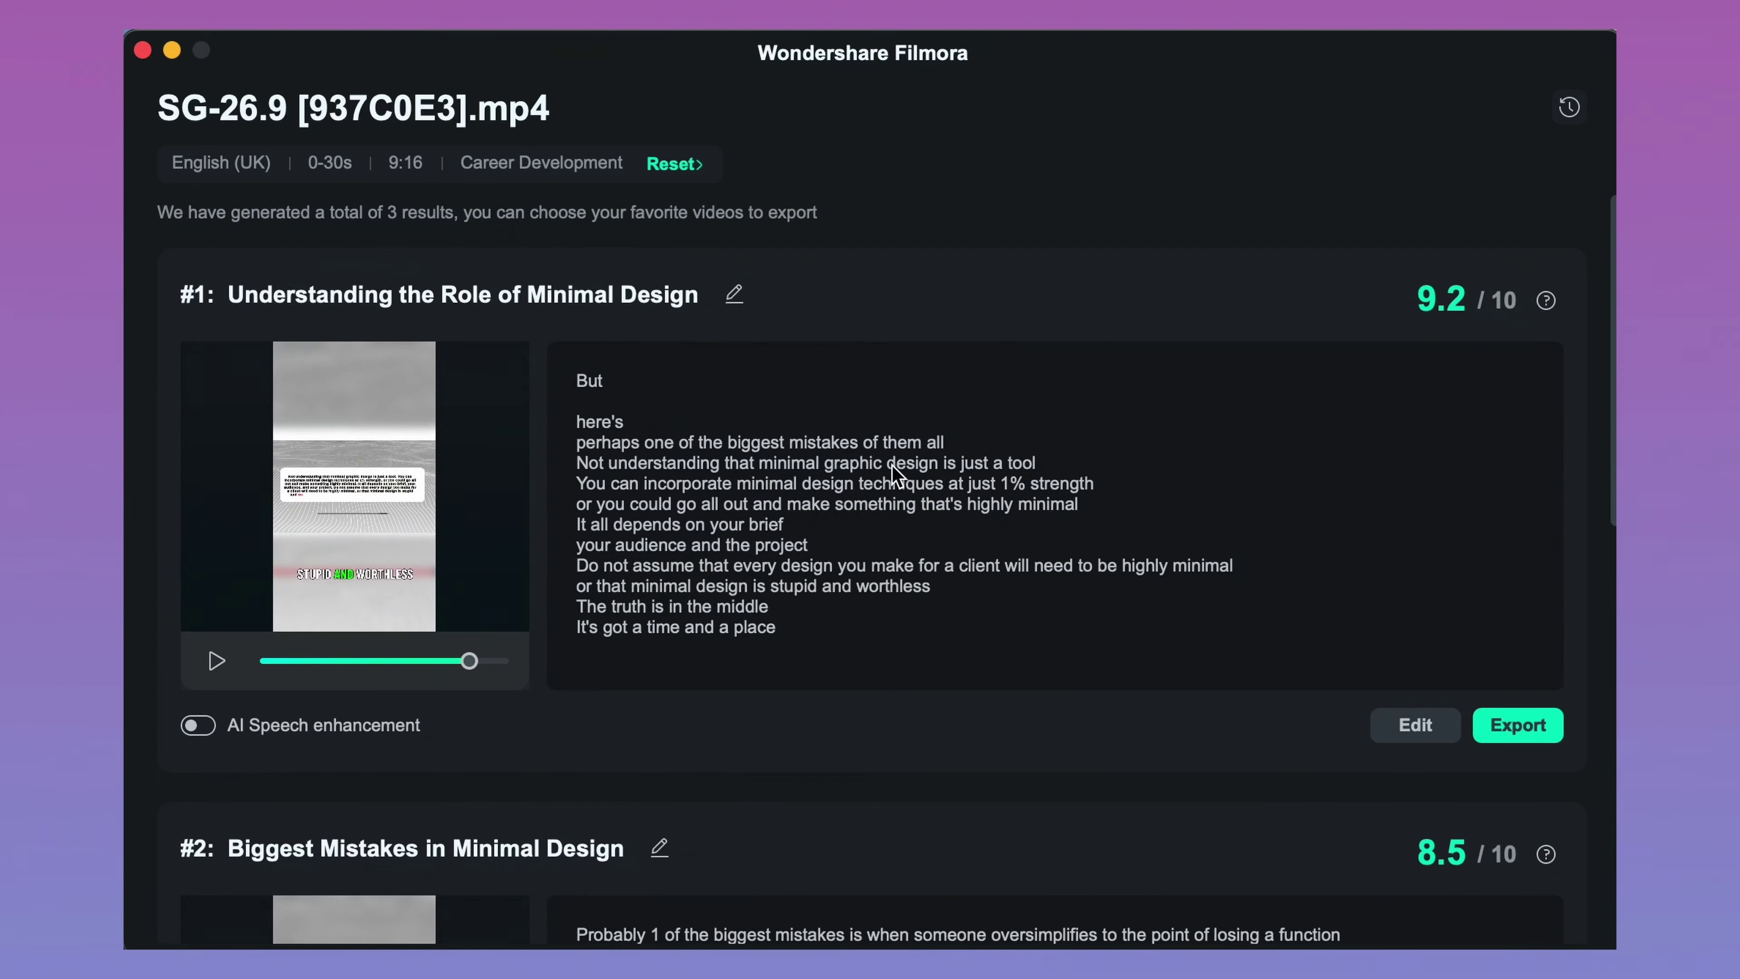
Step: Compare the local and device export settings for the Understanding the Role of Minimal Design short and export it for iPhone
left_click(1528, 728)
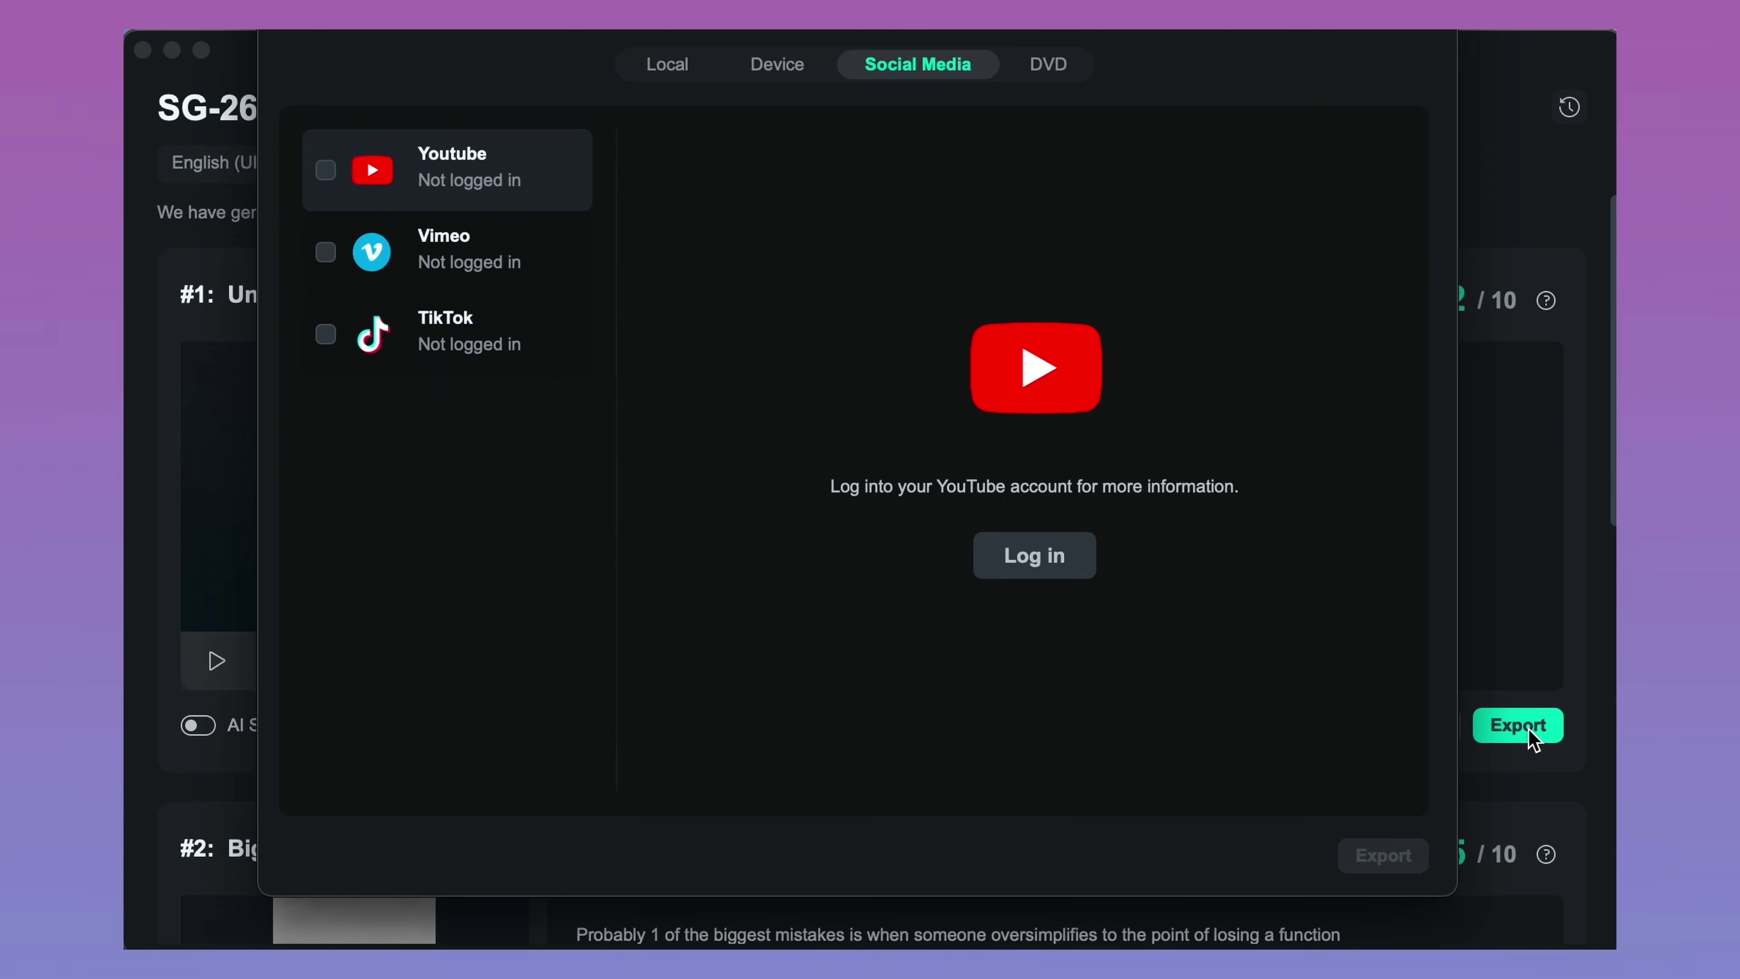
left_click(784, 67)
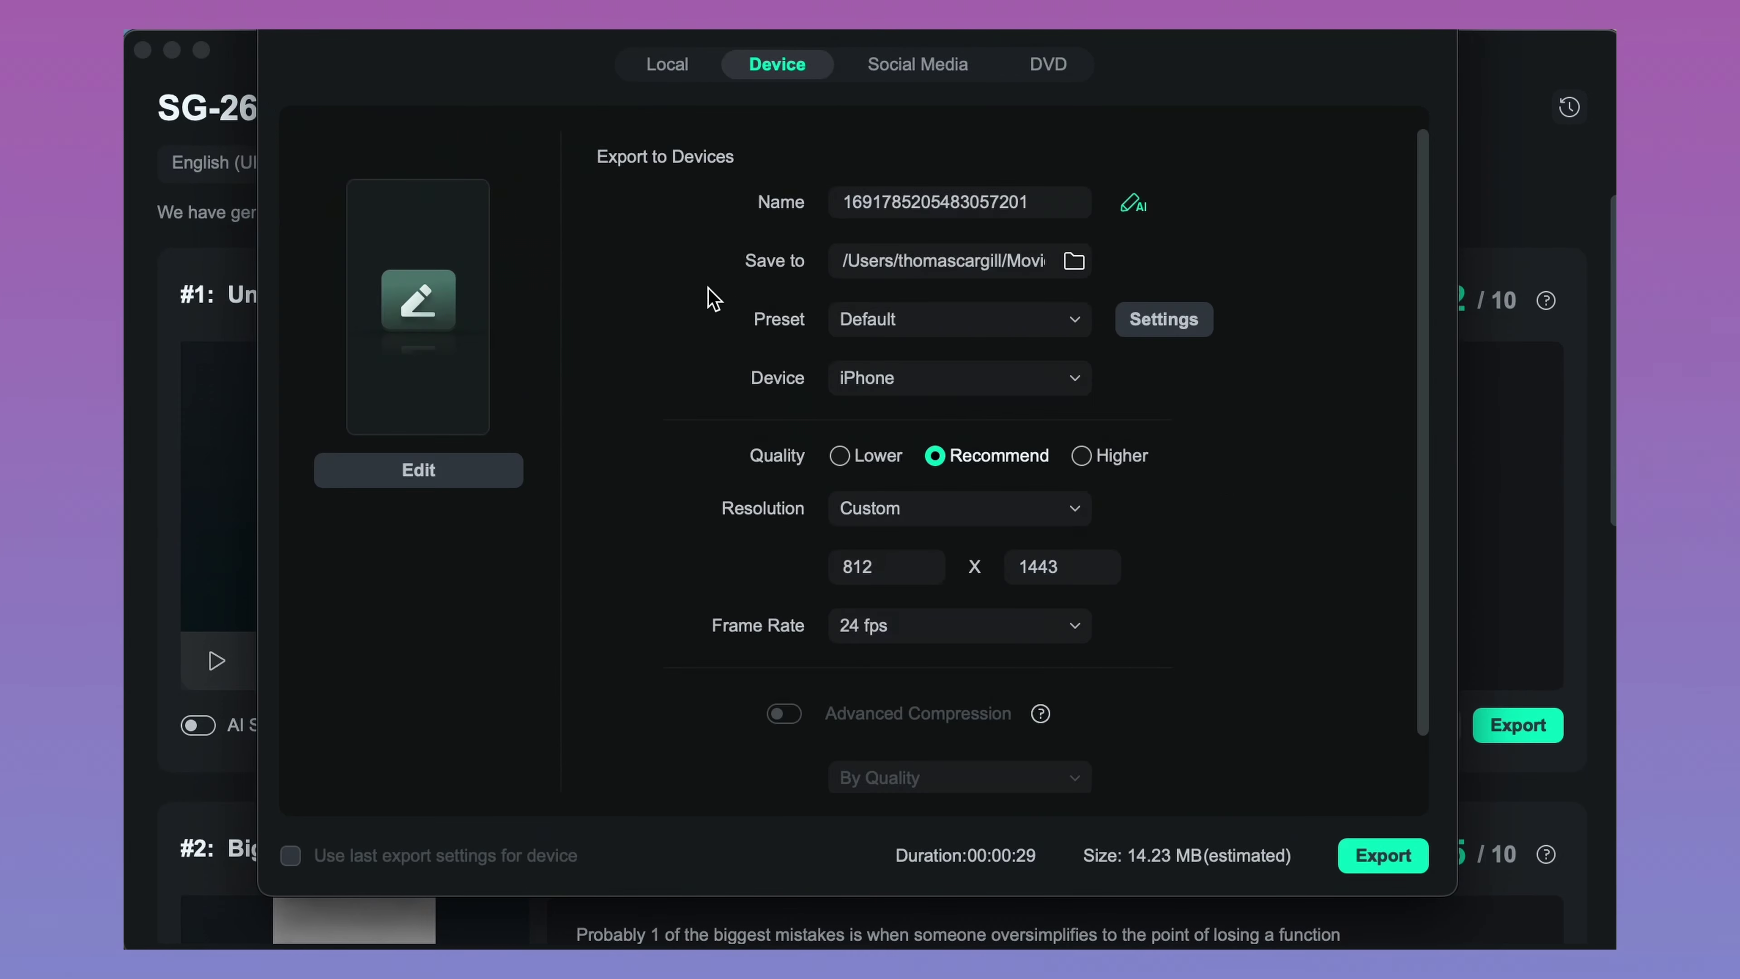
left_click(669, 68)
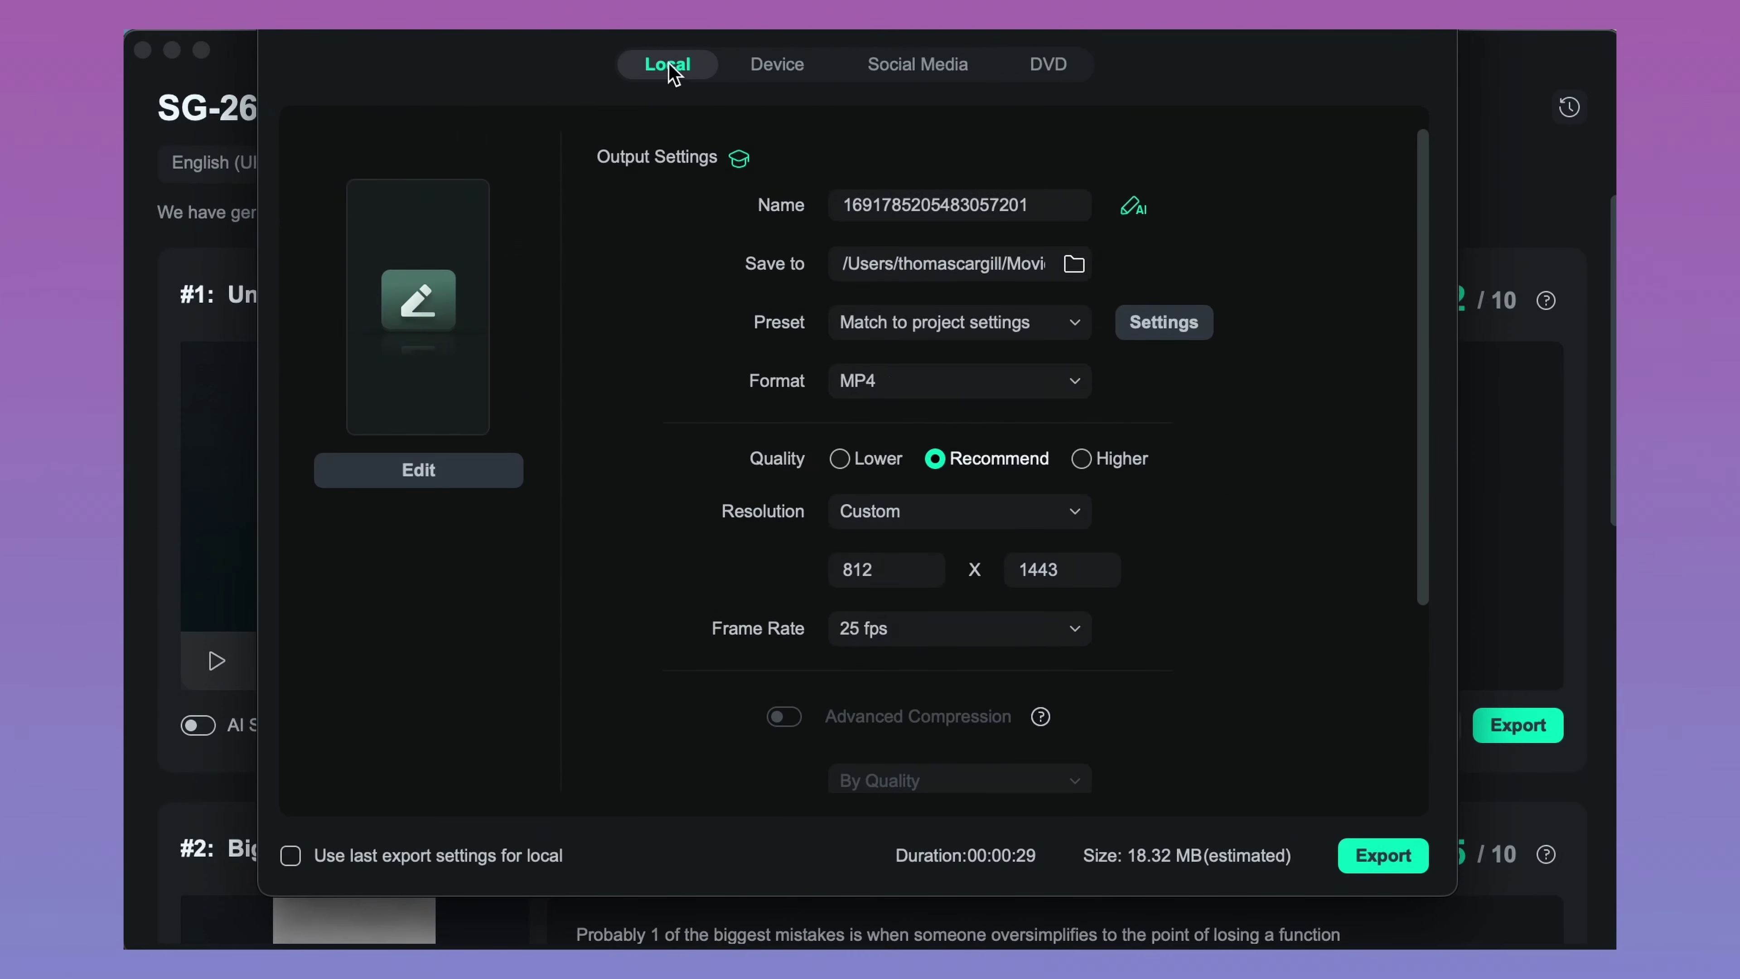
left_click(763, 66)
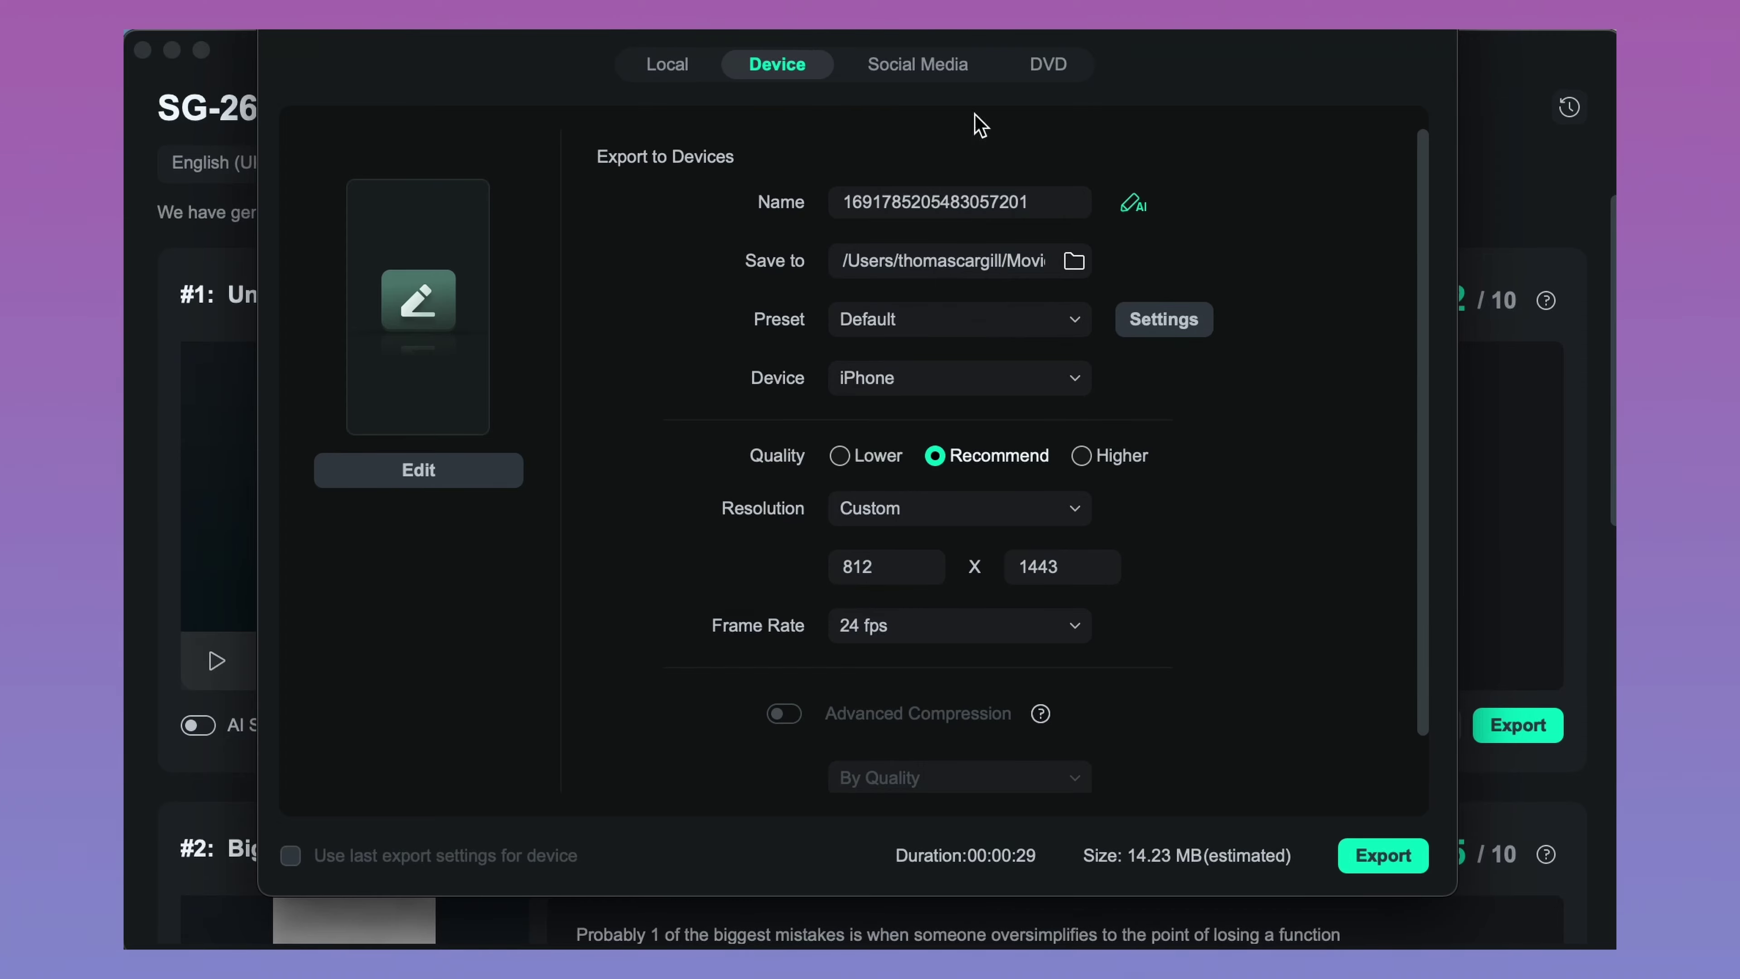
left_click(1383, 853)
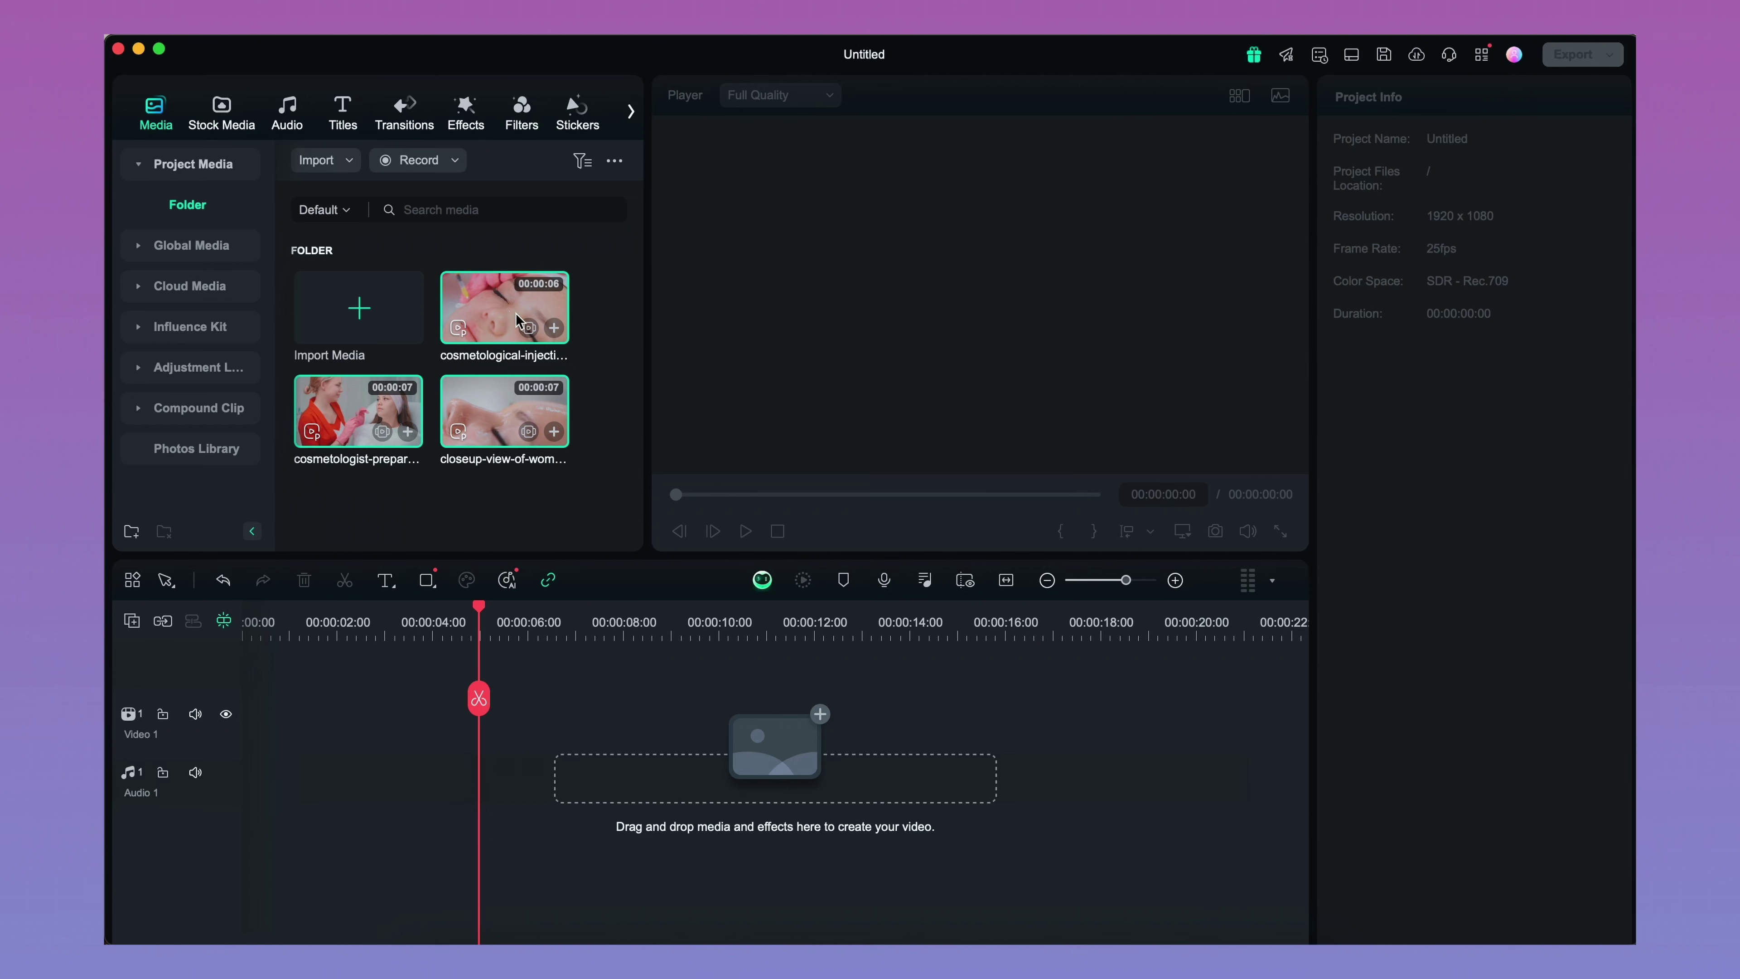
Step: Add the three cosmetology clips to the timeline and match the project settings to the media at 3840 x 2160 25fps
left_click_drag(518, 320, 288, 789)
left_click(963, 532)
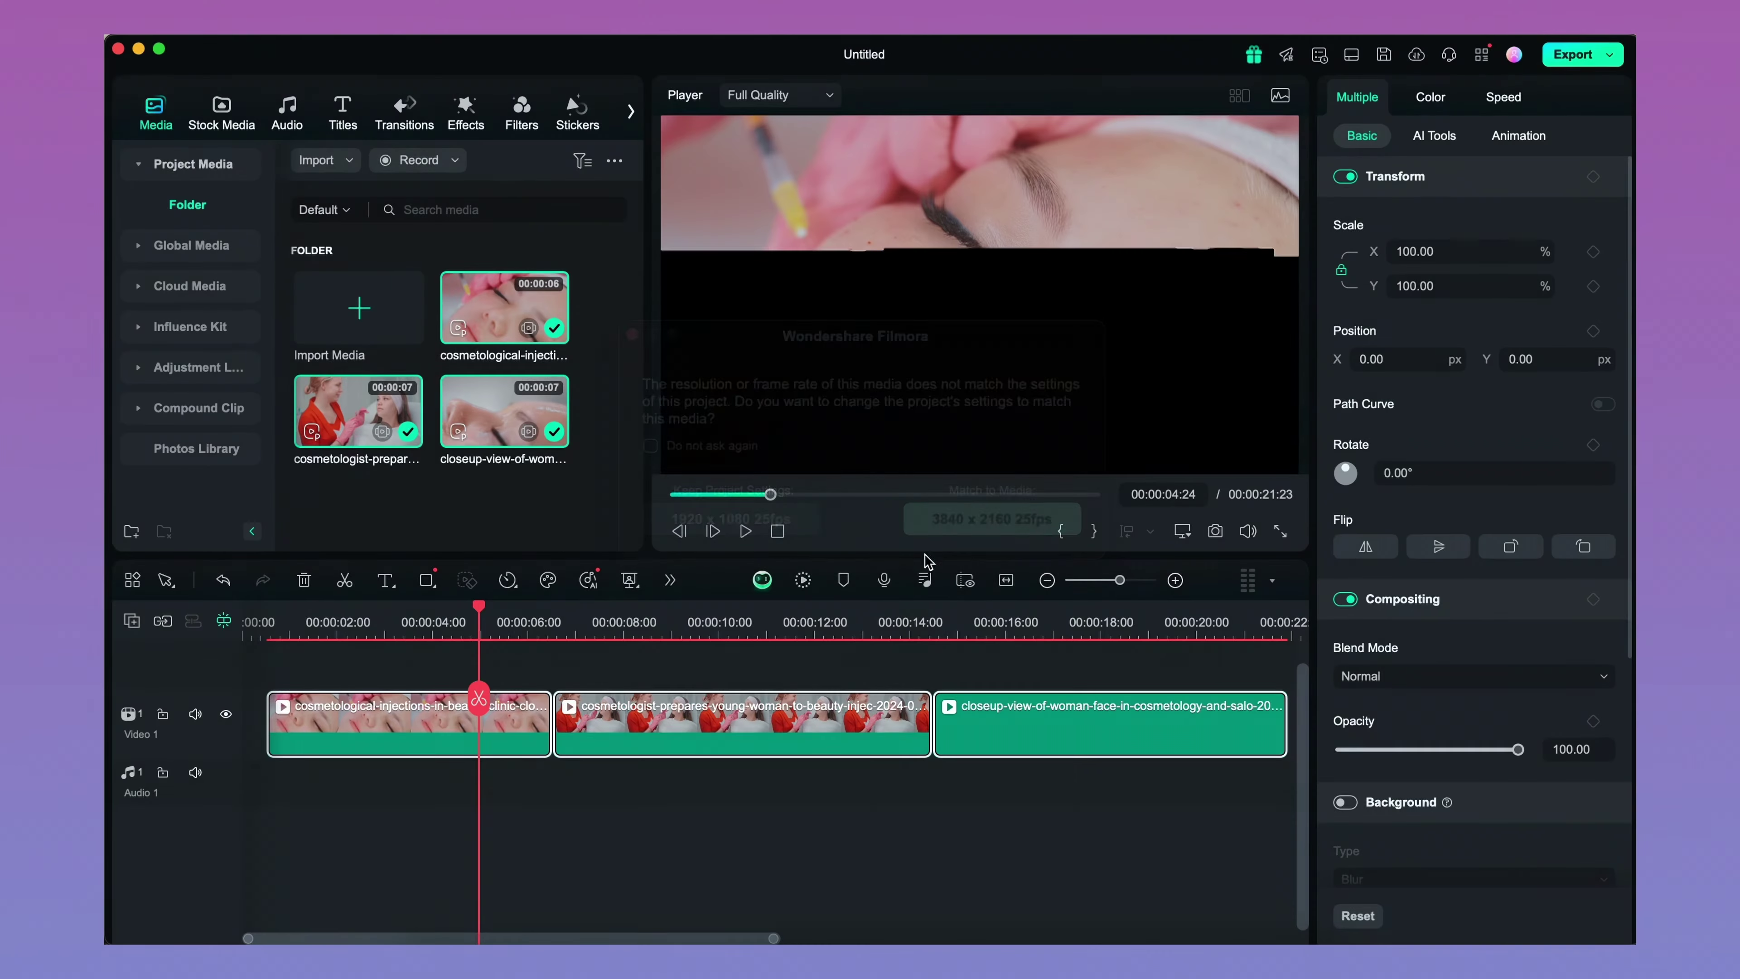
Step: Stack the three clips on separate video tracks, all starting at the beginning of the timeline
left_click(676, 831)
left_click_drag(737, 727, 473, 713)
left_click_drag(1106, 820, 397, 717)
Step: Create a multi-camera clip from the three stacked clips, using First Frame as the synchronization method
left_click_drag(750, 720, 439, 879)
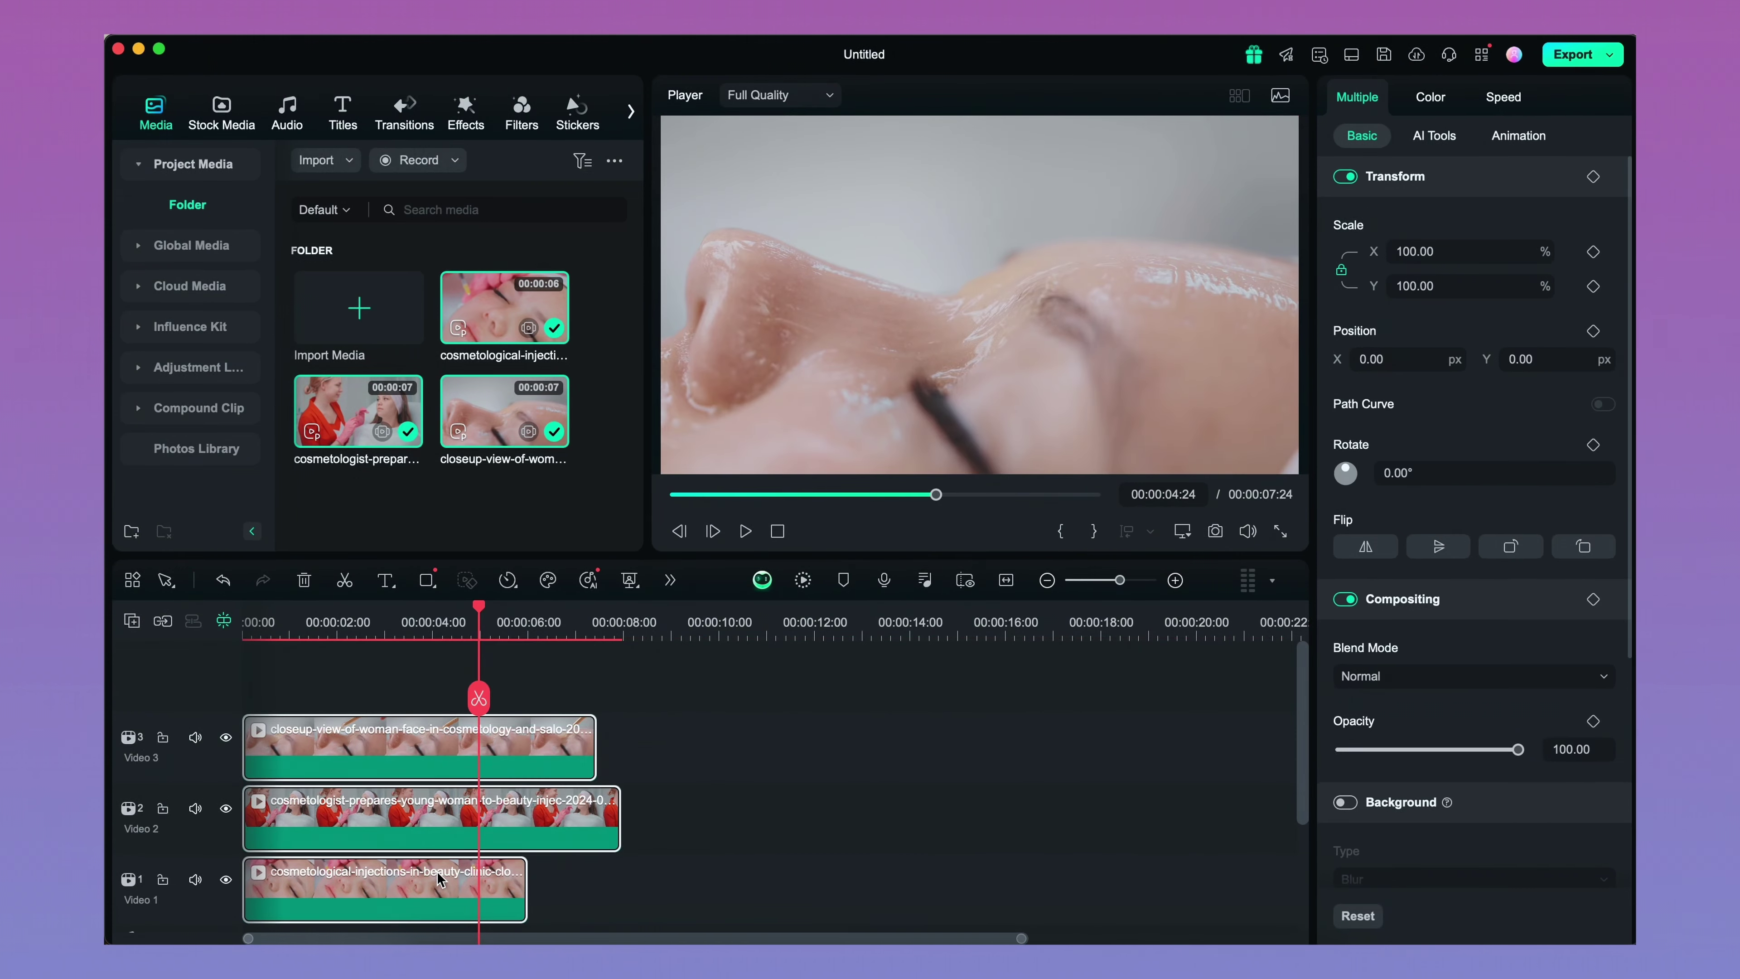
right_click(439, 880)
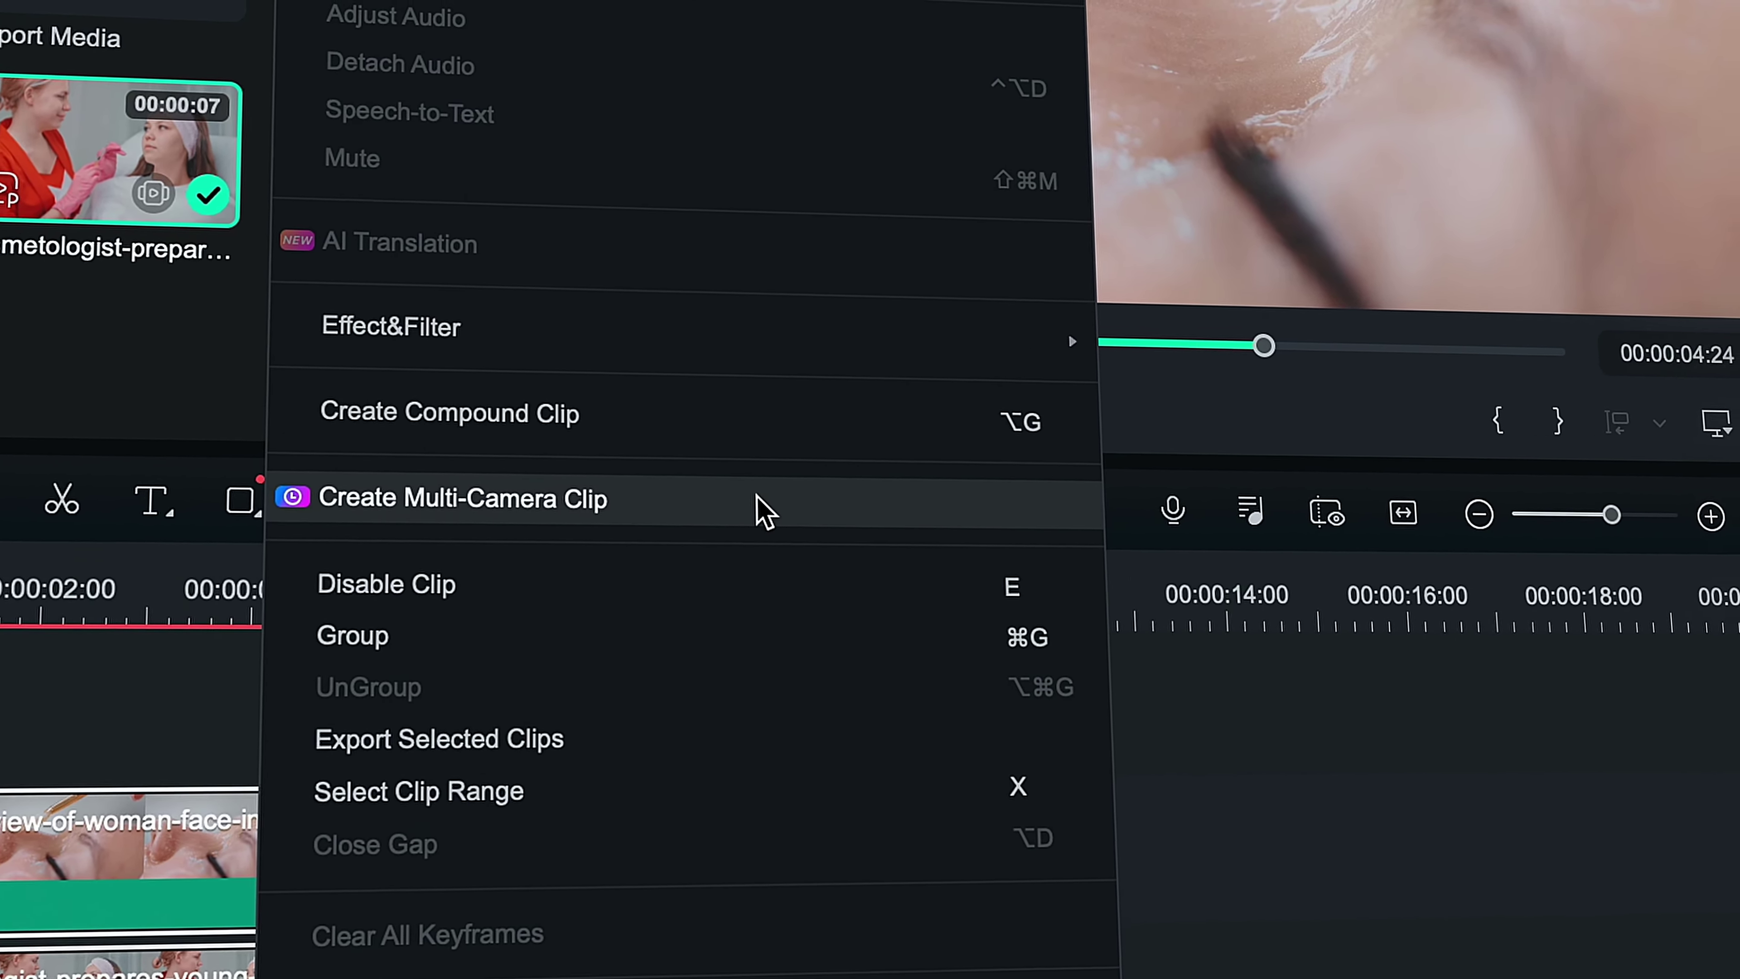
left_click(788, 497)
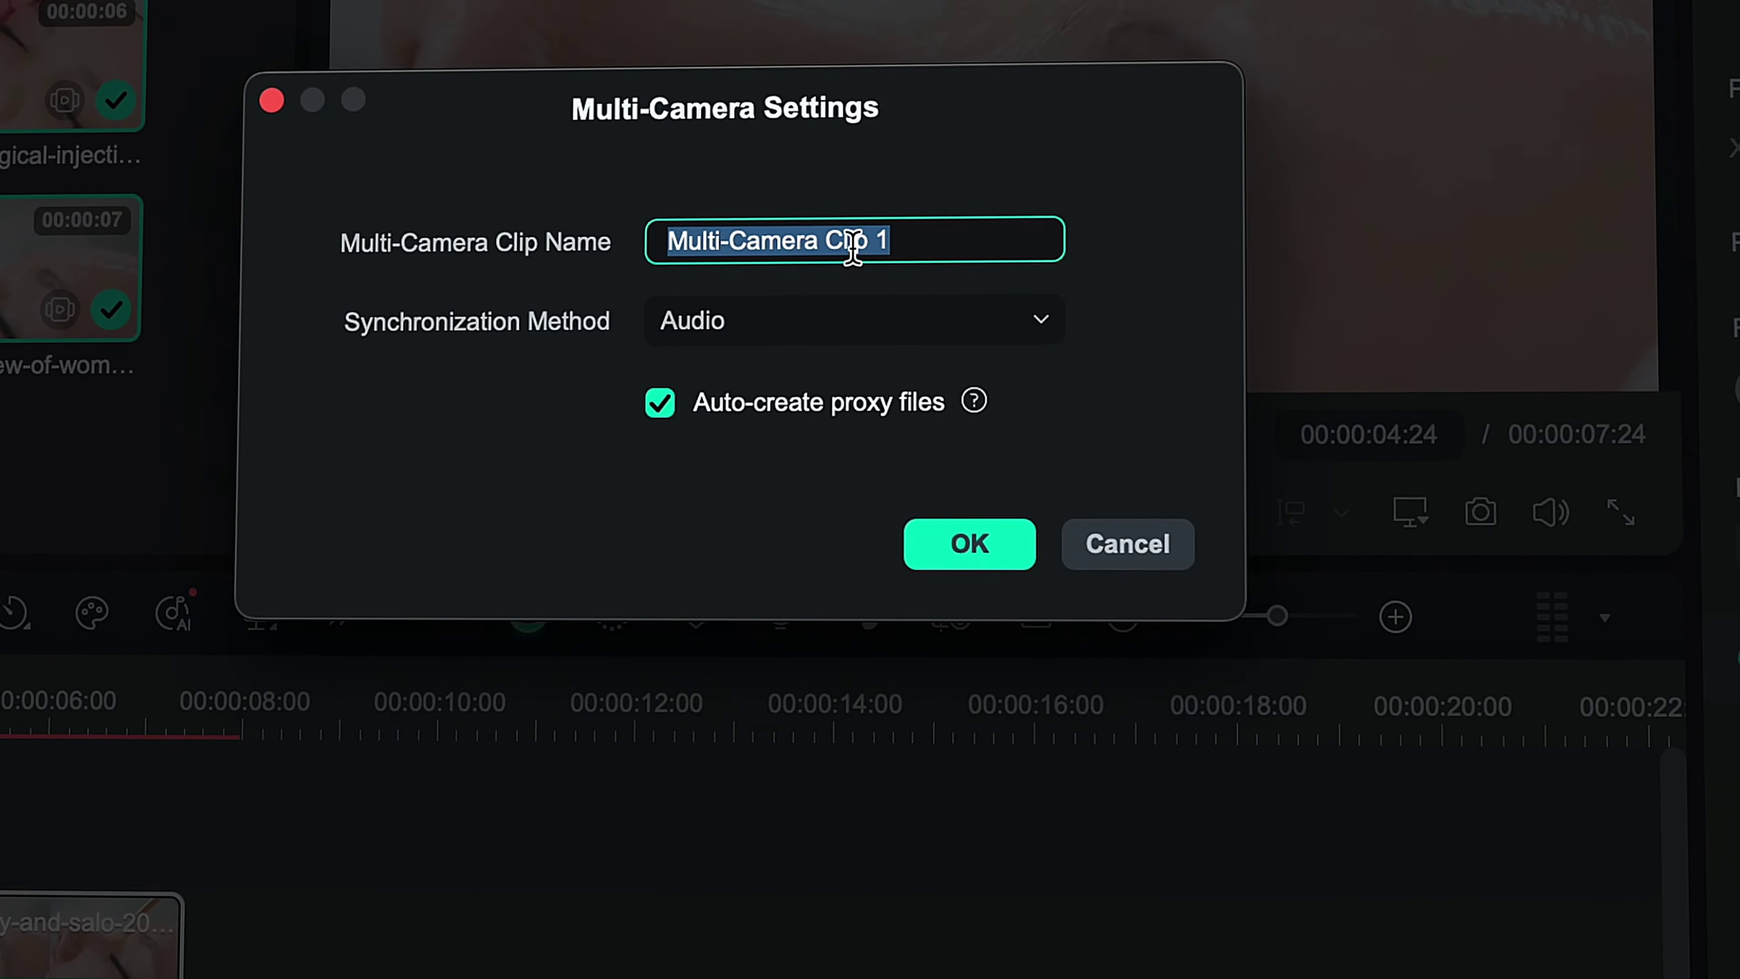
left_click(949, 332)
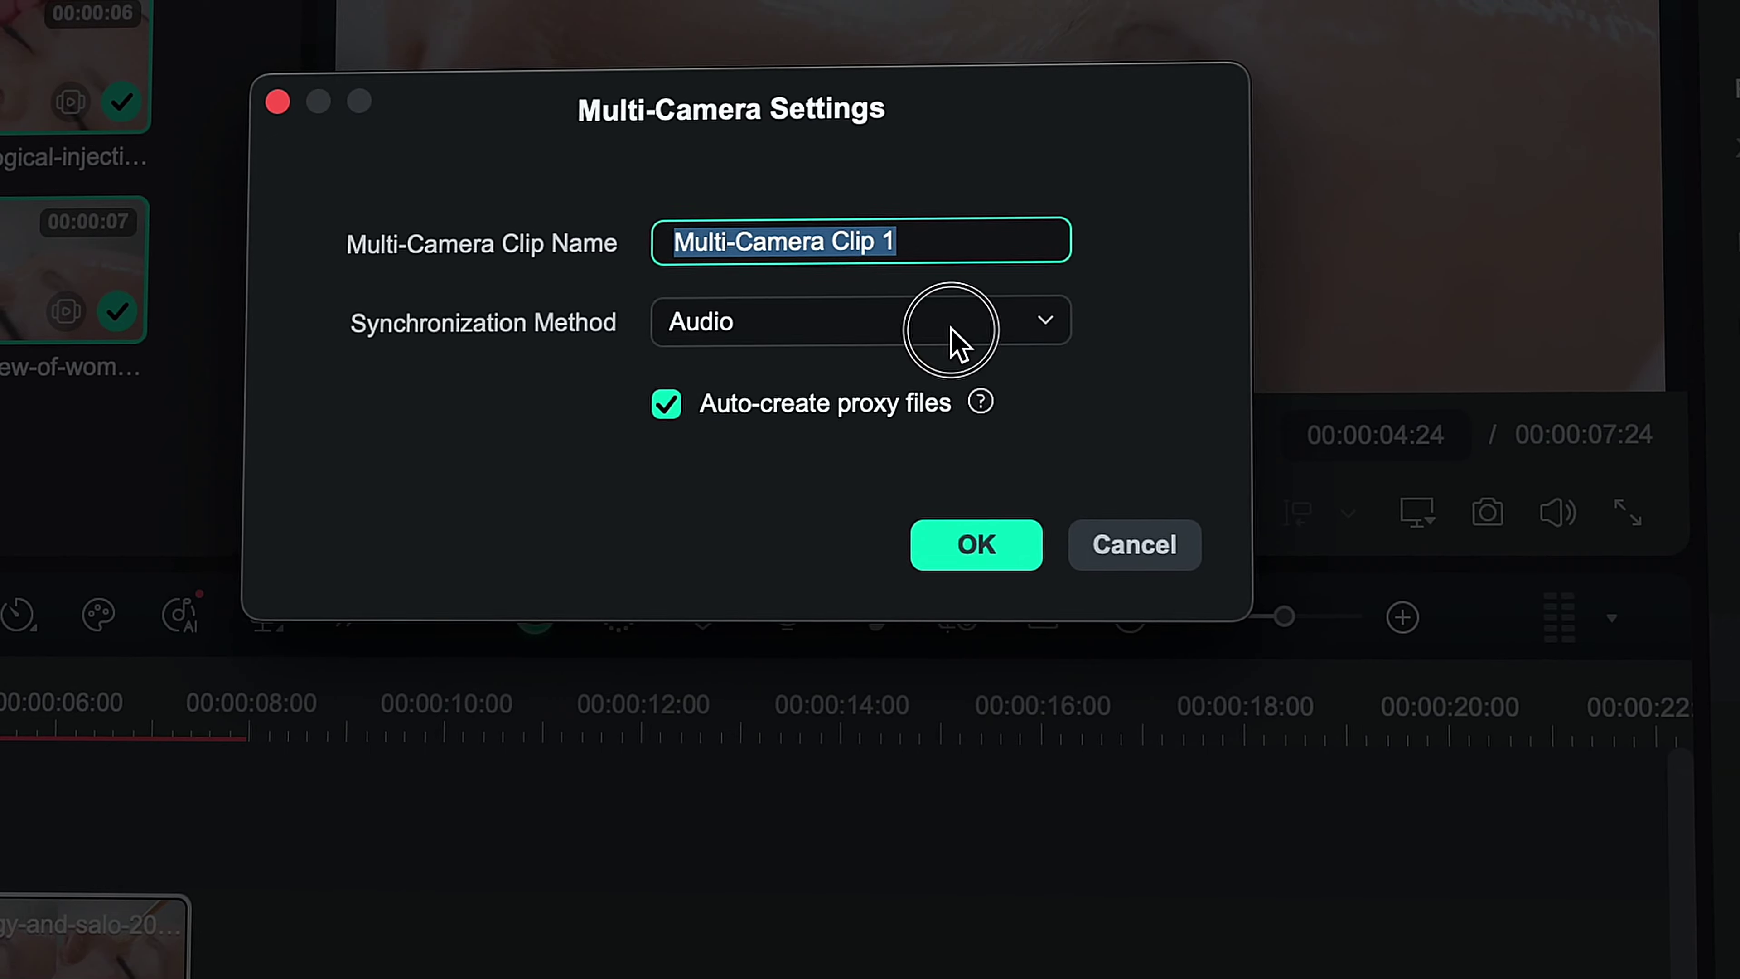
left_click(918, 493)
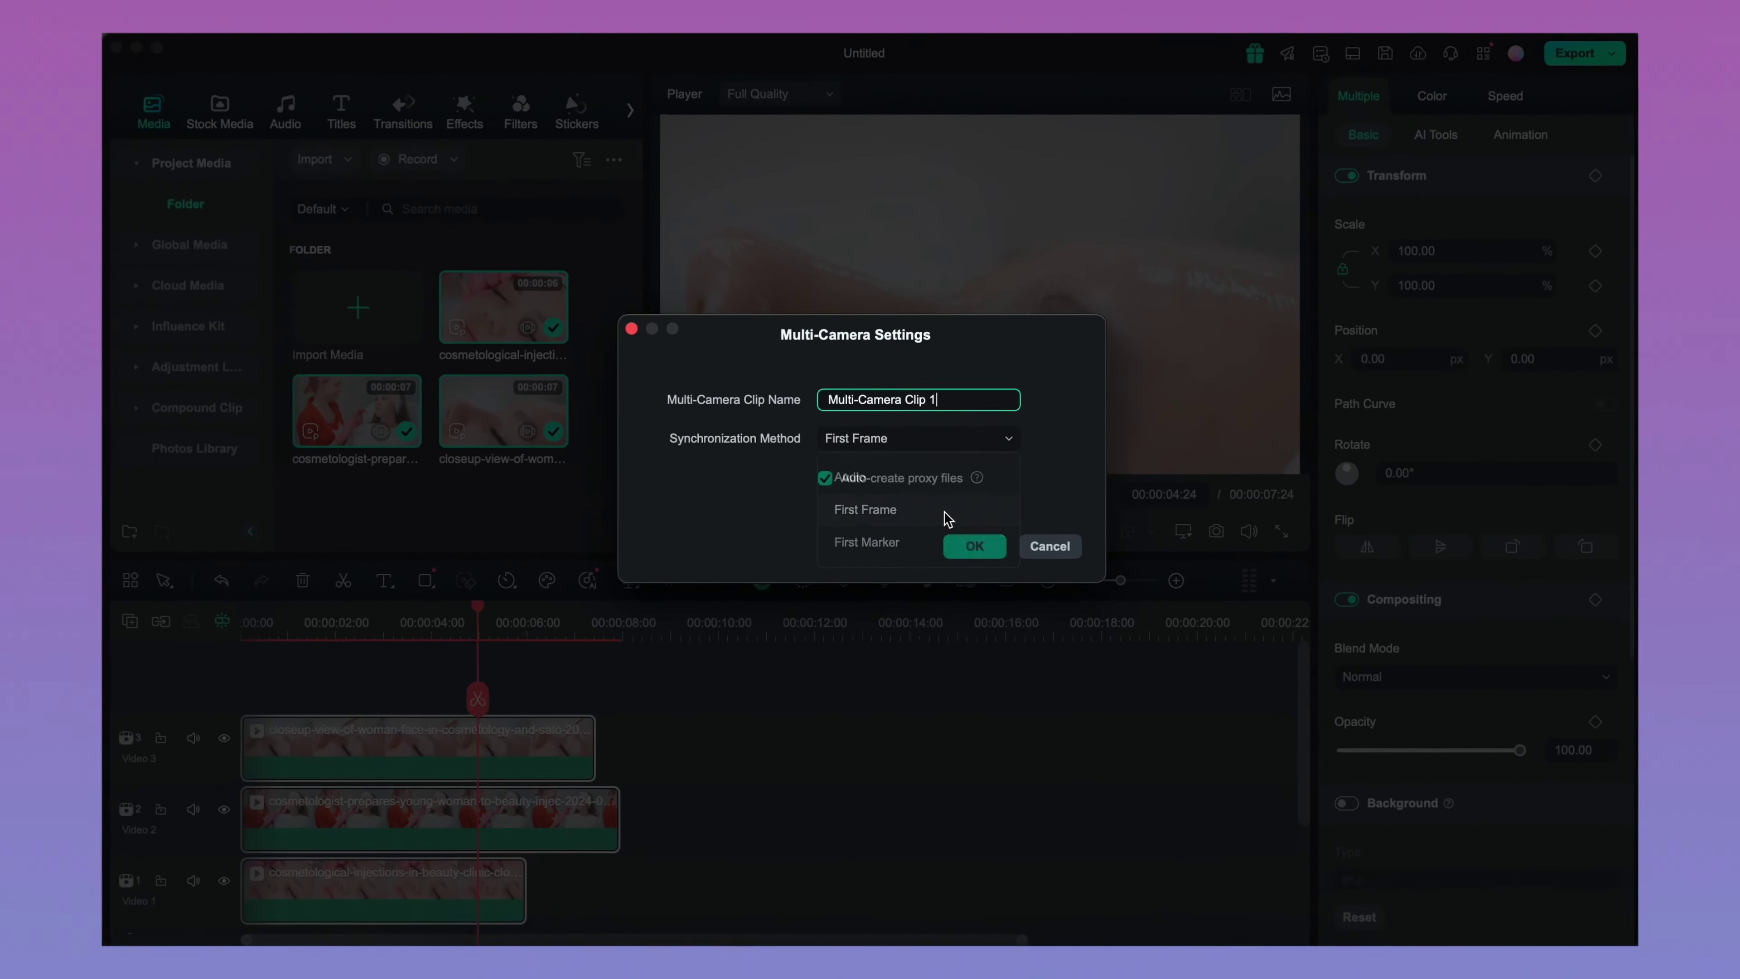
left_click(978, 547)
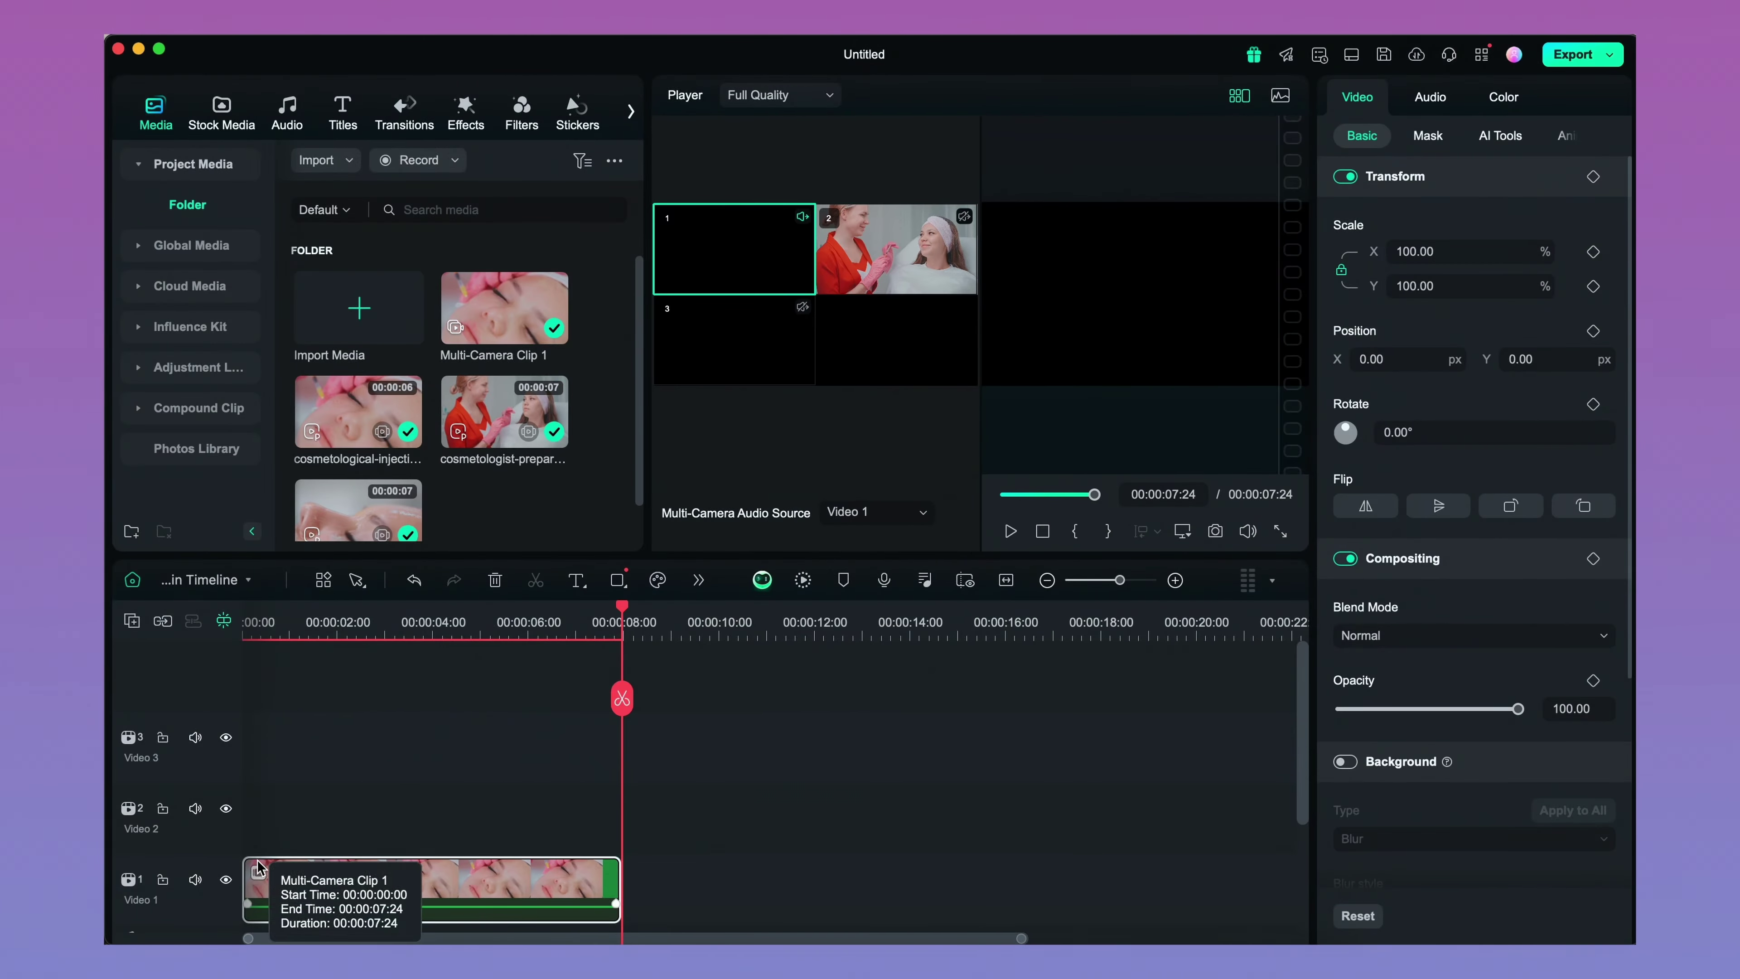
Step: Return the playhead to the start of the multi-camera clip and switch it to camera angle 2
left_click_drag(1301, 761, 1302, 805)
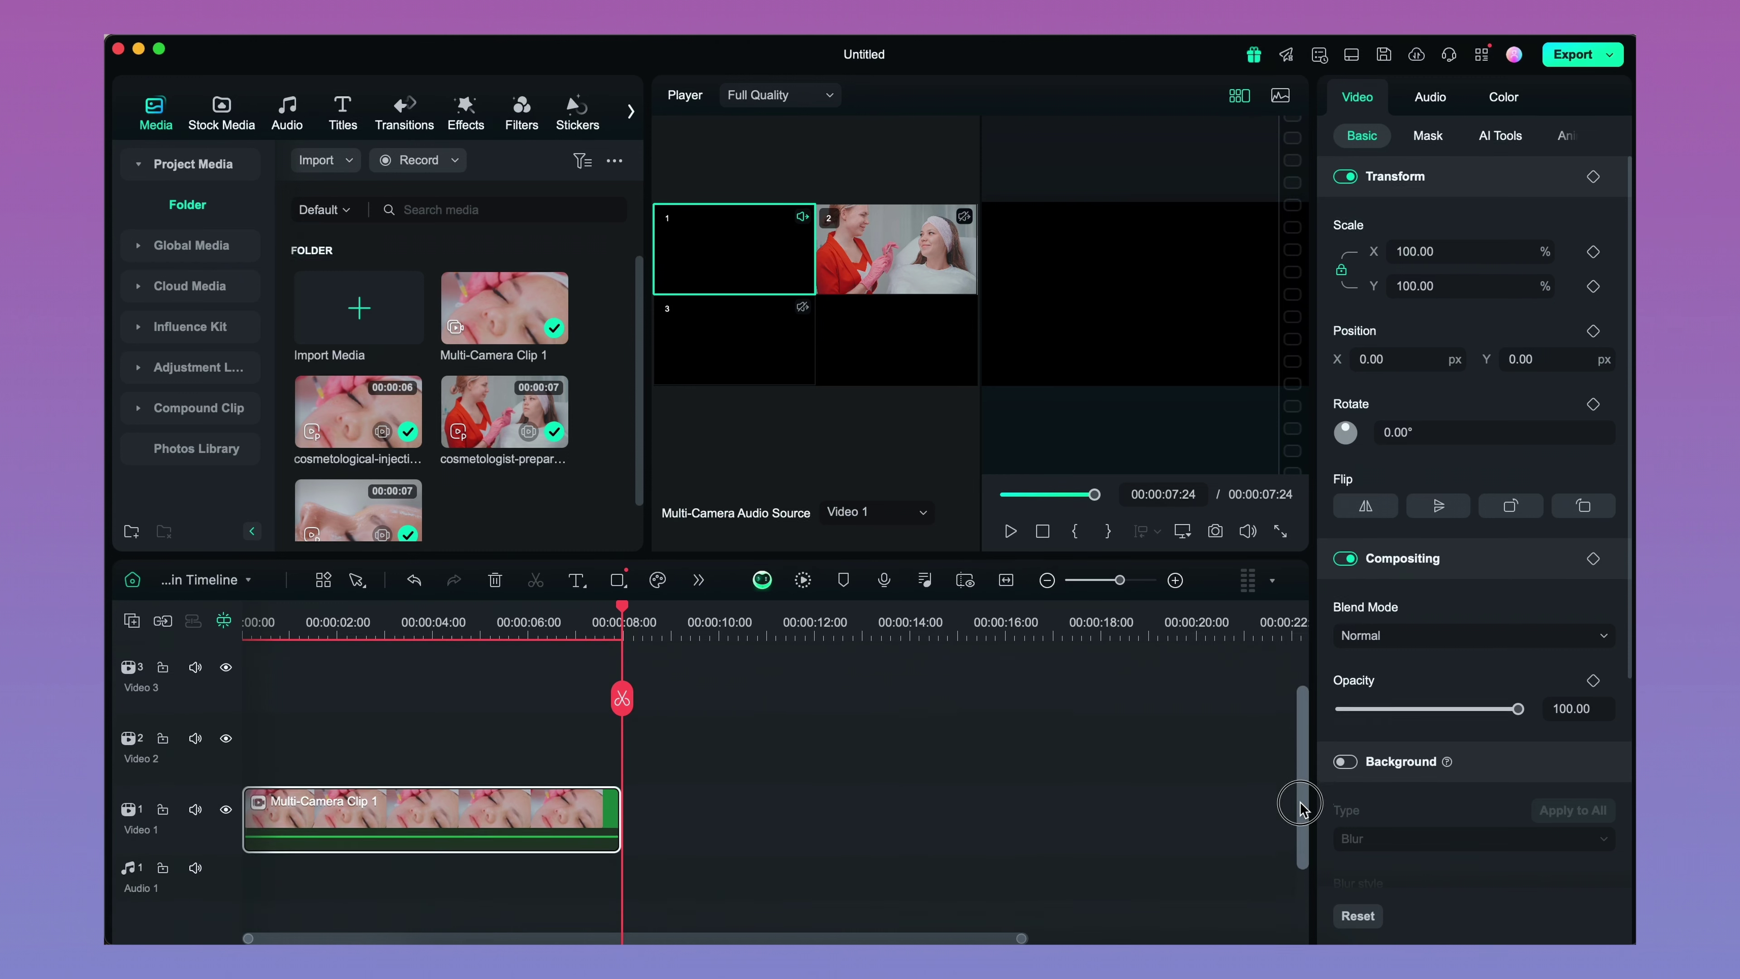
left_click_drag(622, 699, 228, 703)
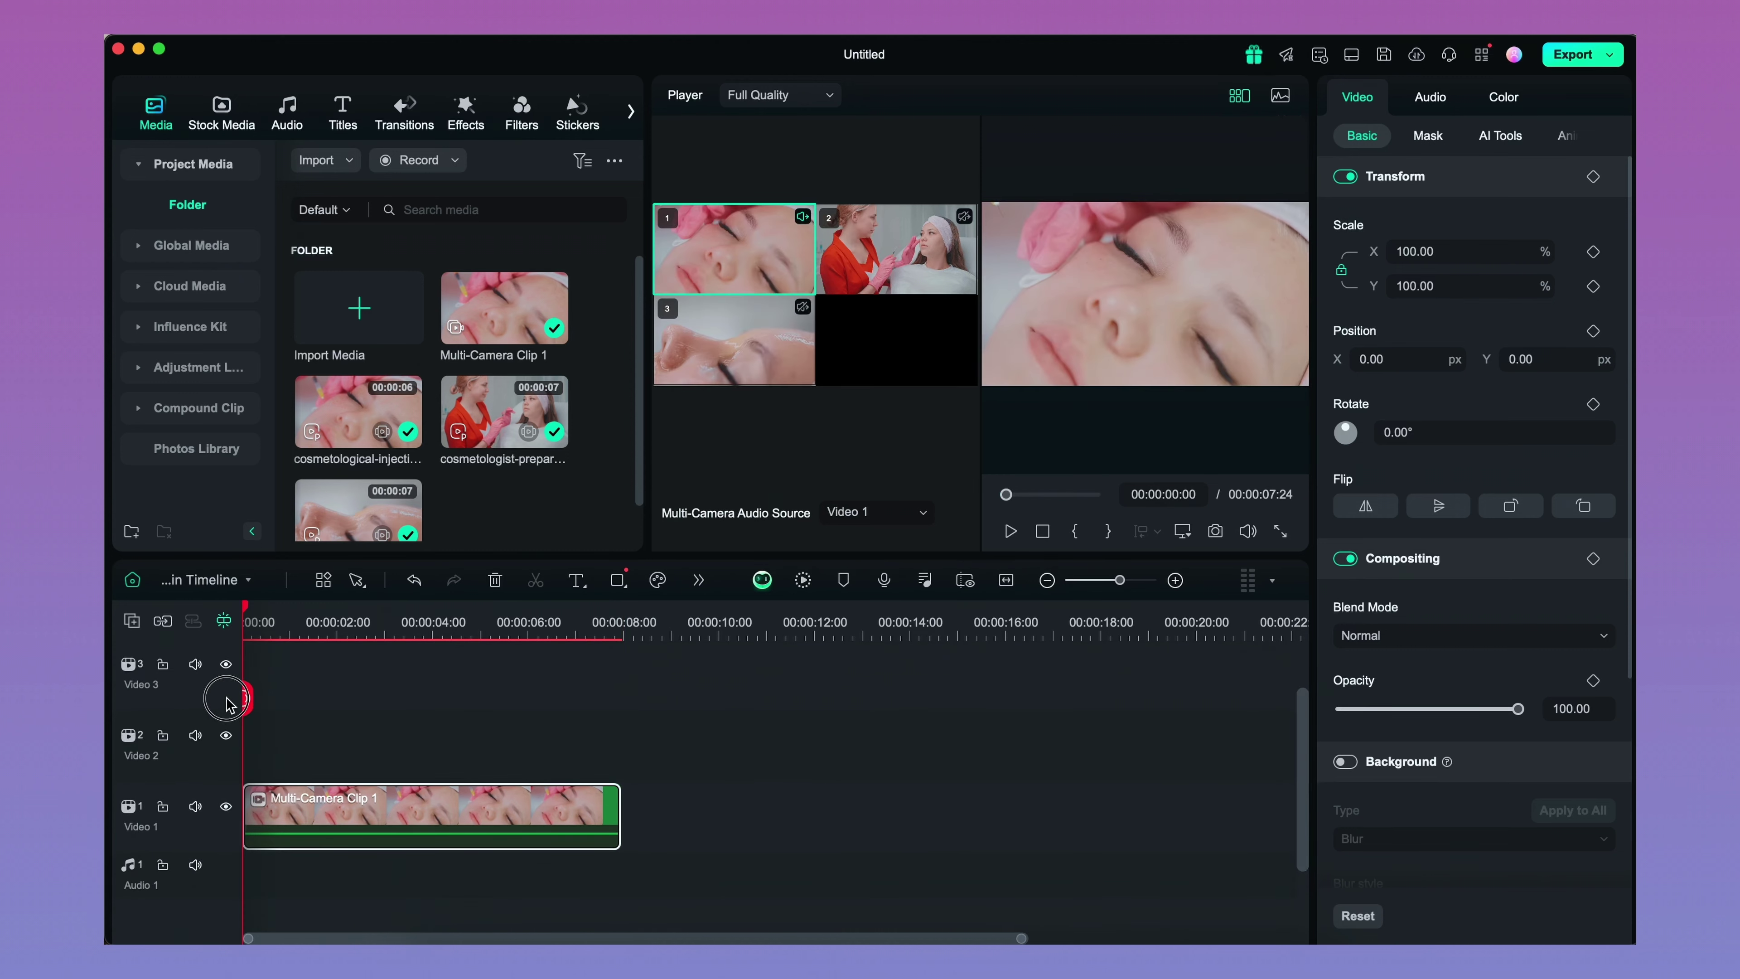
left_click(920, 277)
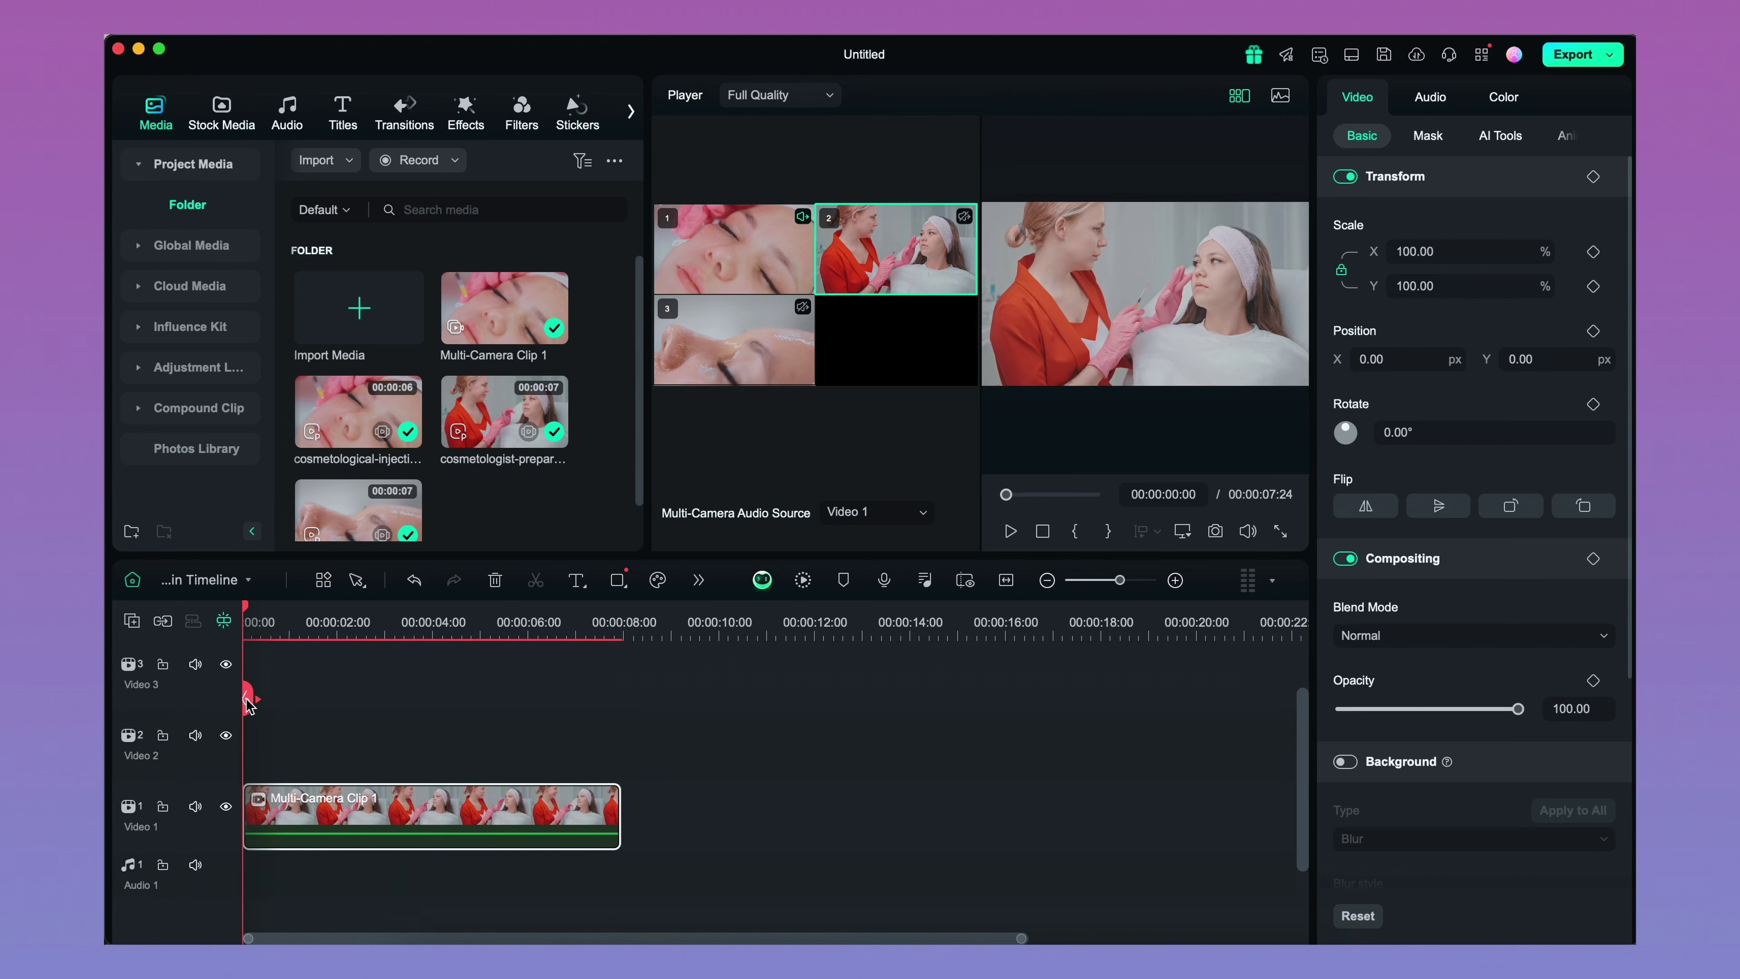
Step: Split the multi-camera clip at 00:00:02:05 with Quick Split Mode and switch the second segment to camera angle 1
left_click_drag(247, 702, 354, 706)
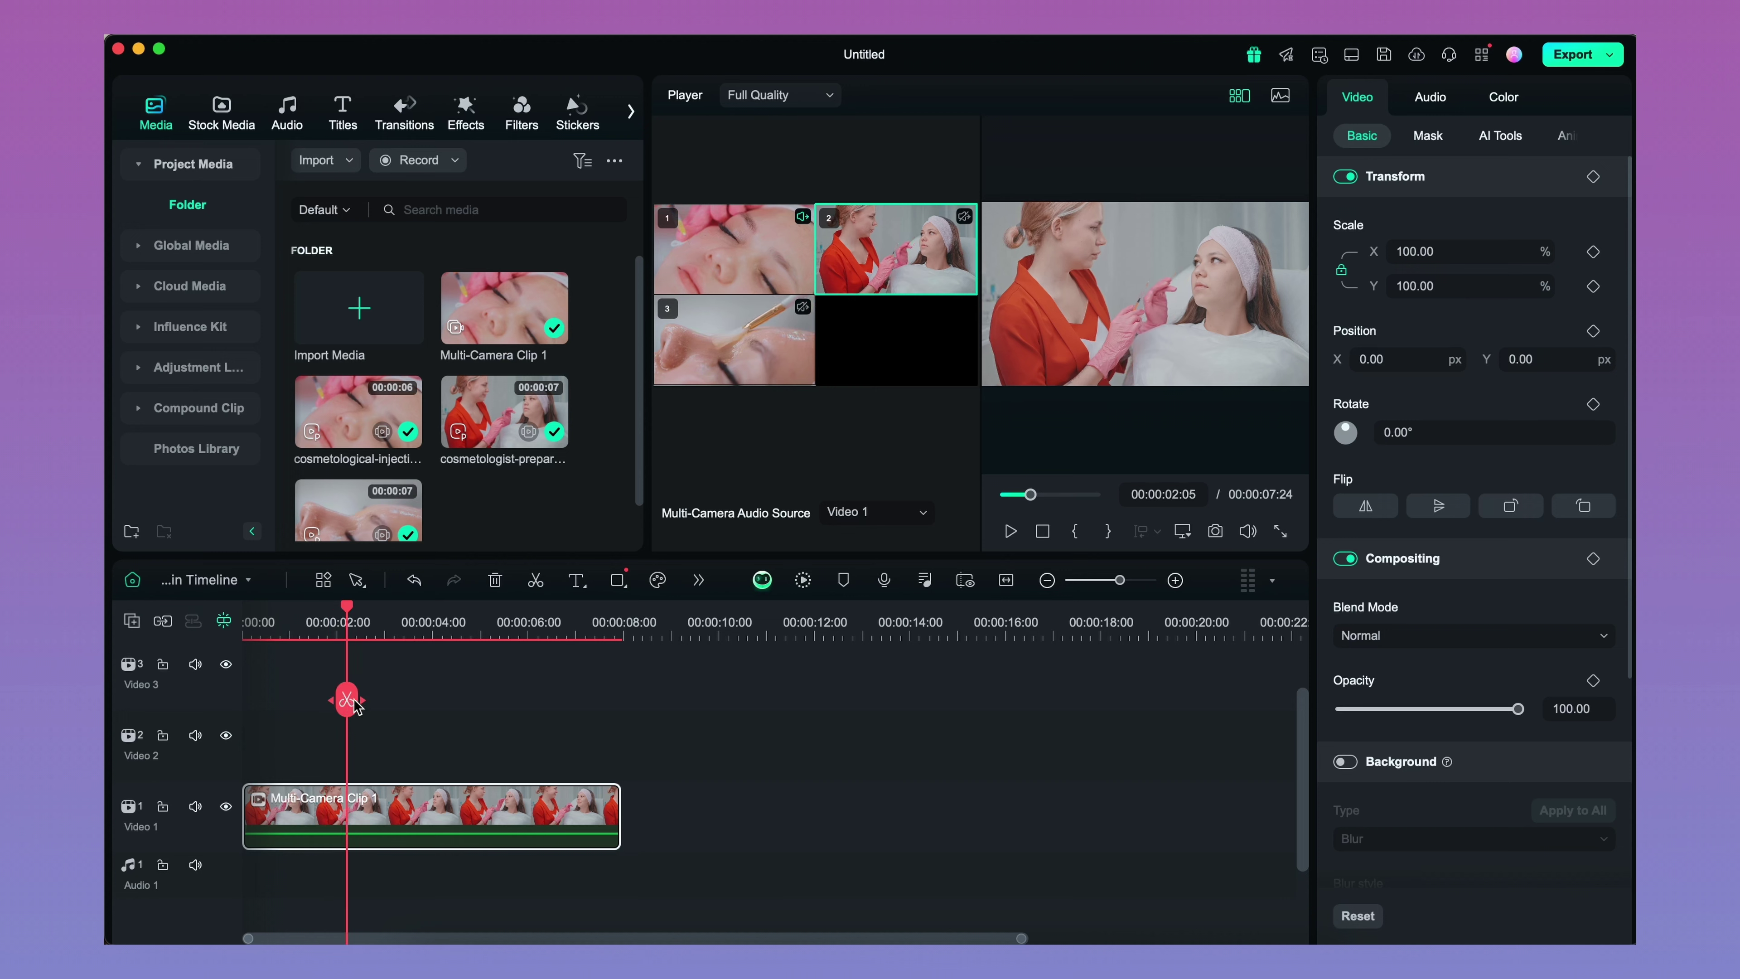
left_click(355, 588)
left_click(408, 649)
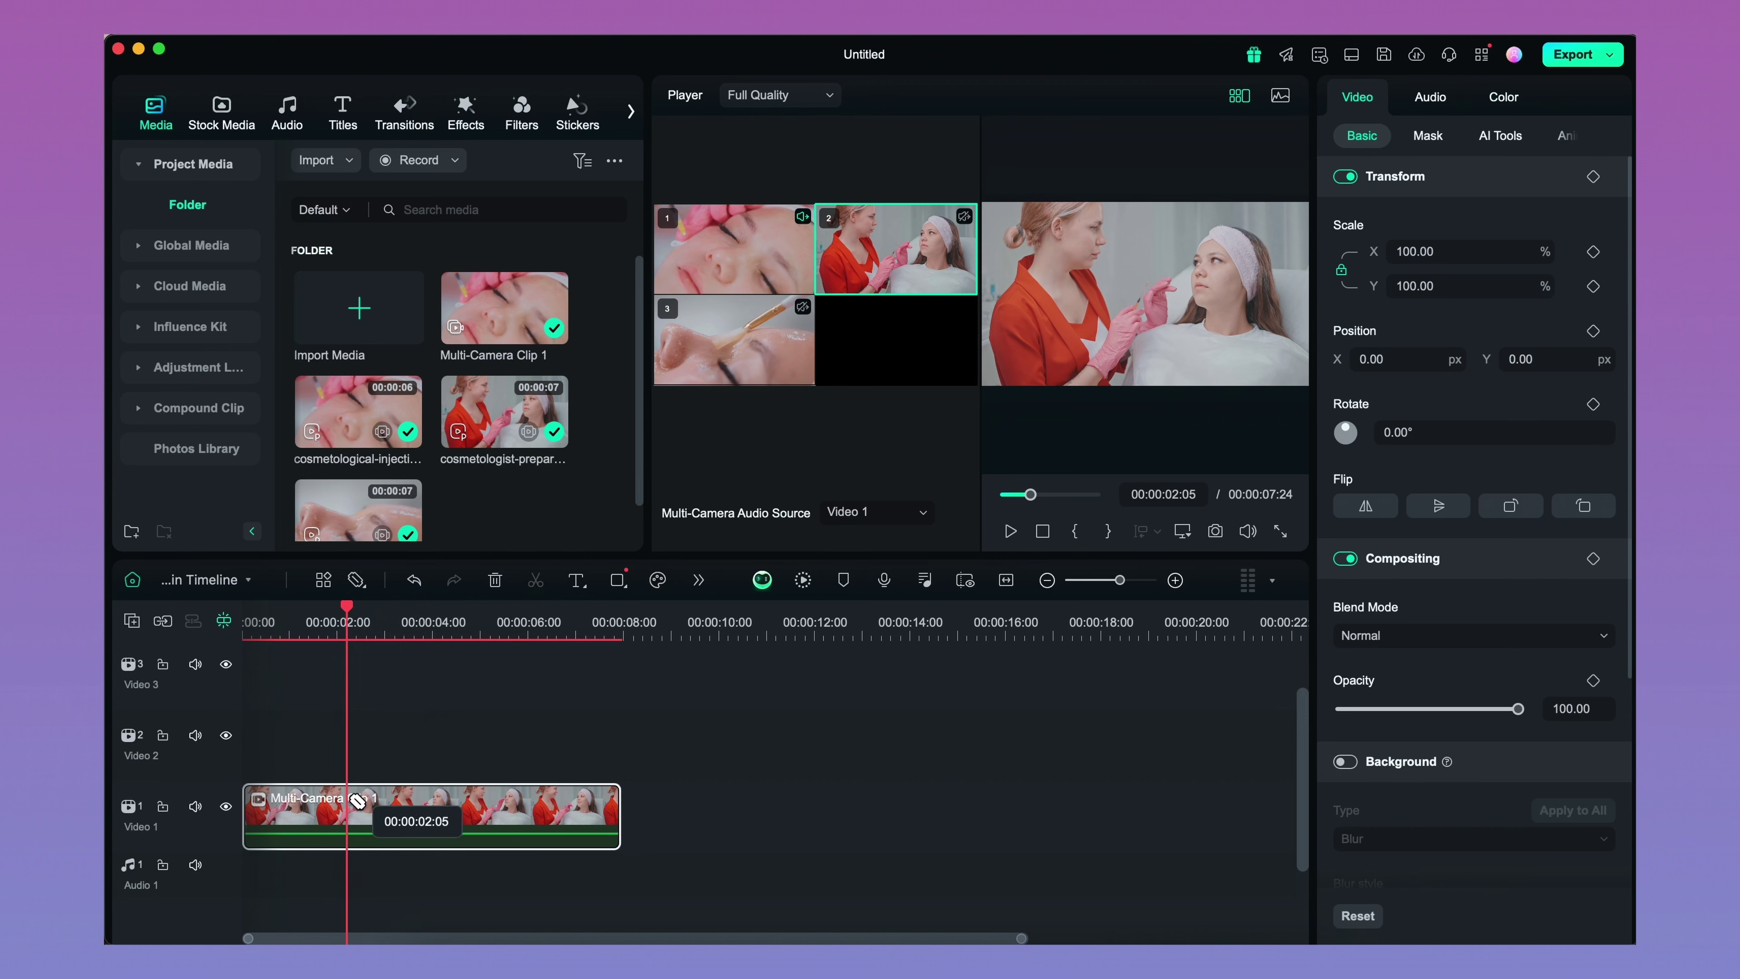
left_click(357, 799)
left_click(376, 607)
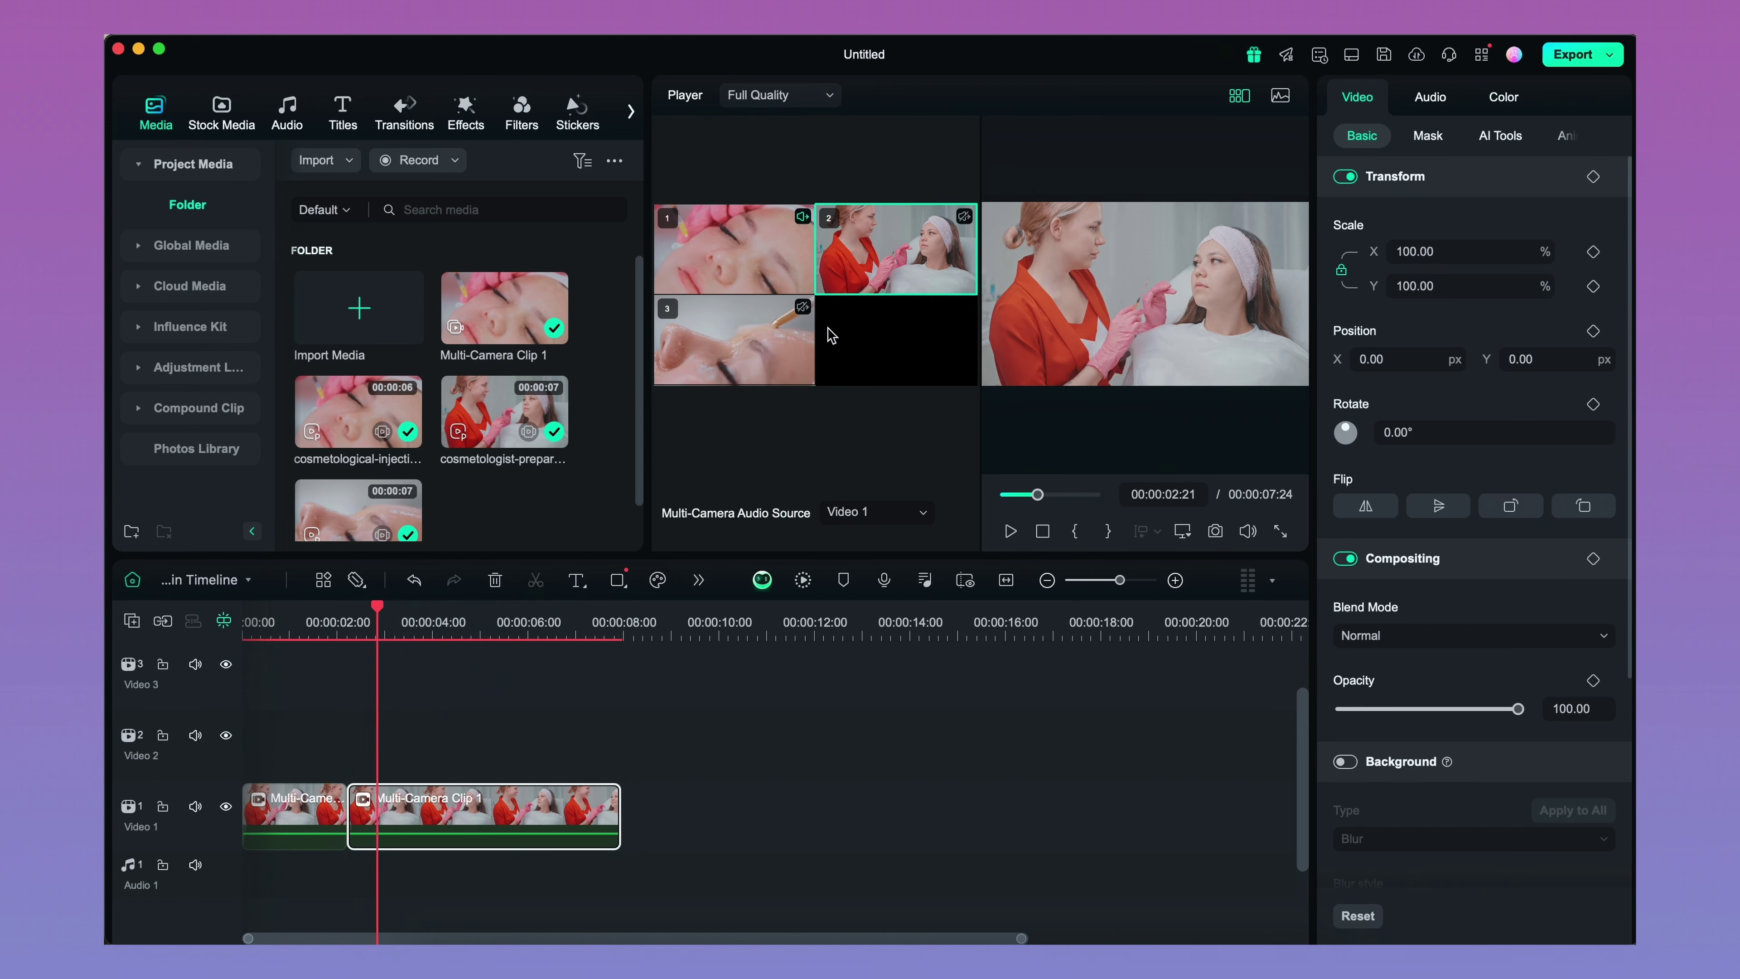
left_click(759, 258)
Step: Split the second segment at 00:00:05:07, set the final segment to camera angle 3 and return to the start
left_click_drag(394, 621, 496, 628)
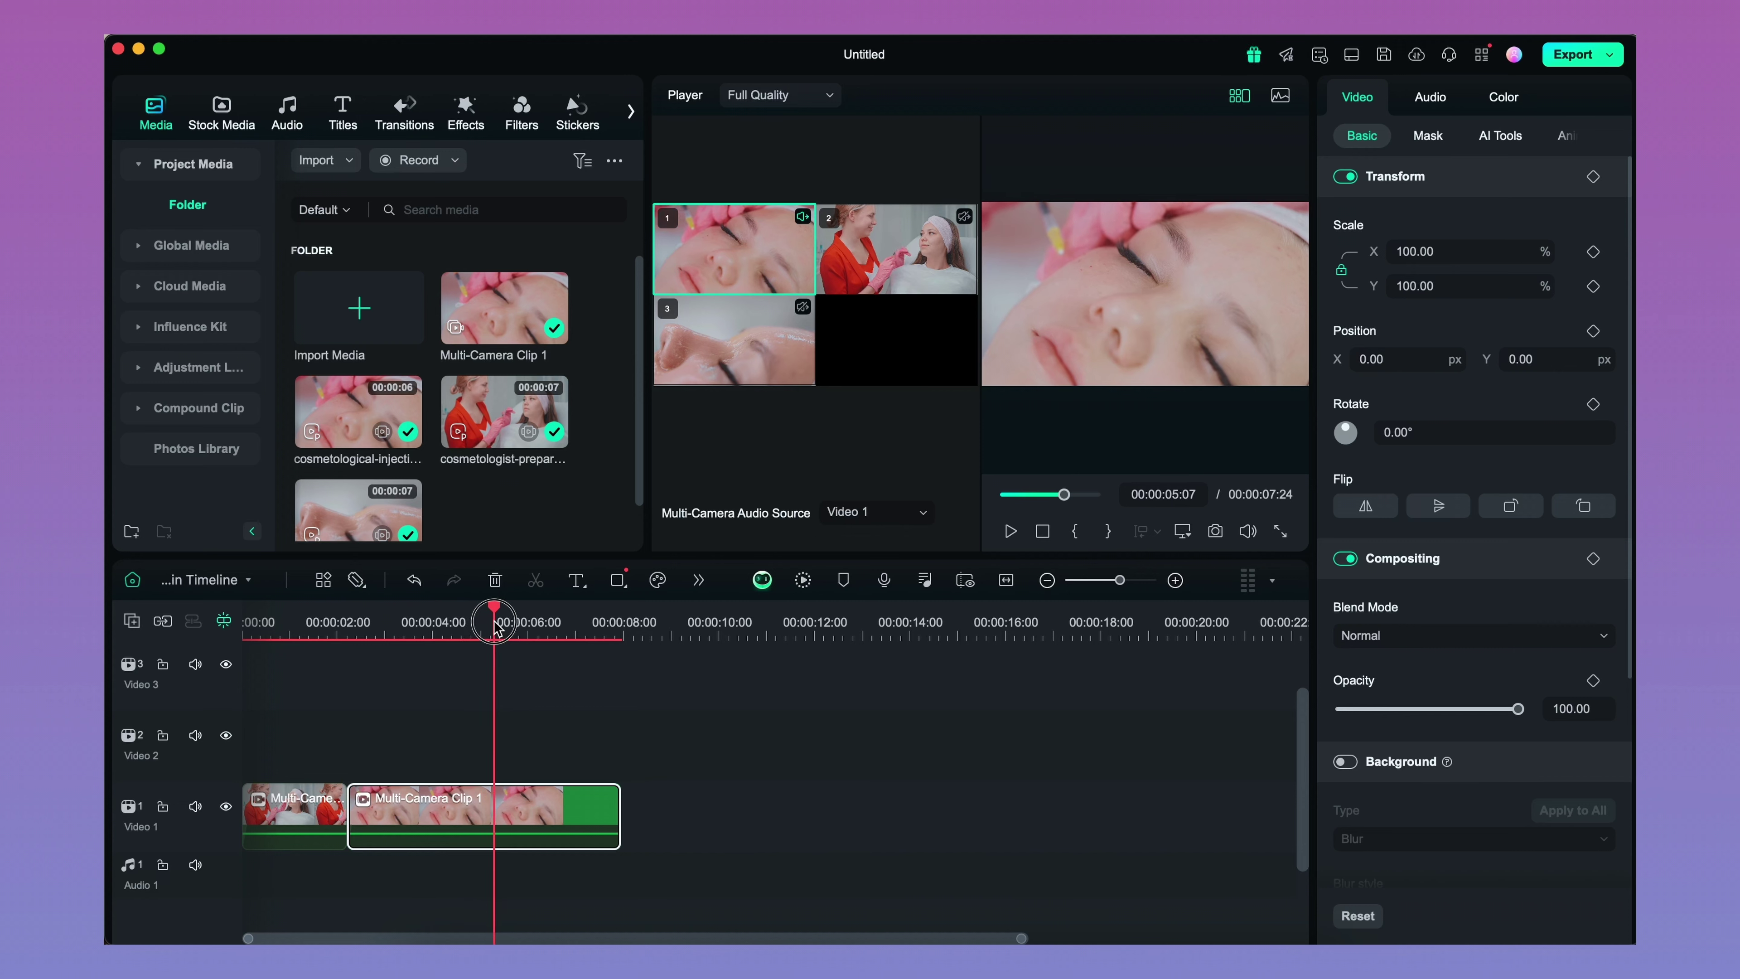
left_click(362, 587)
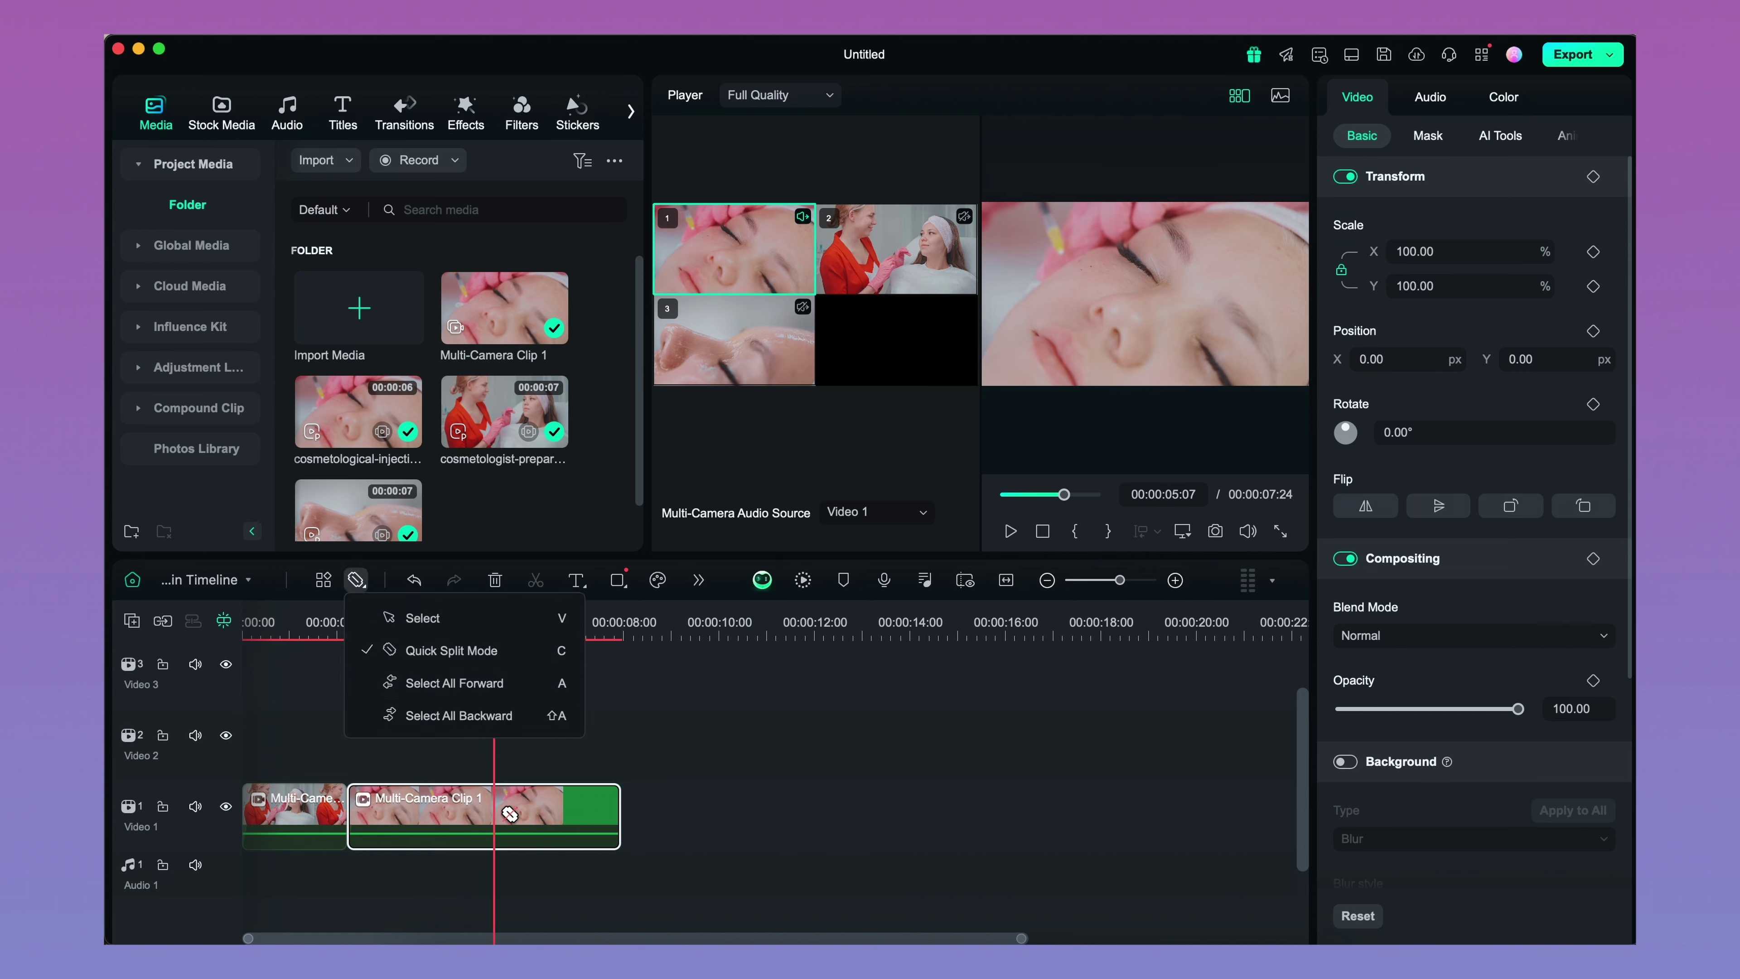
left_click(446, 651)
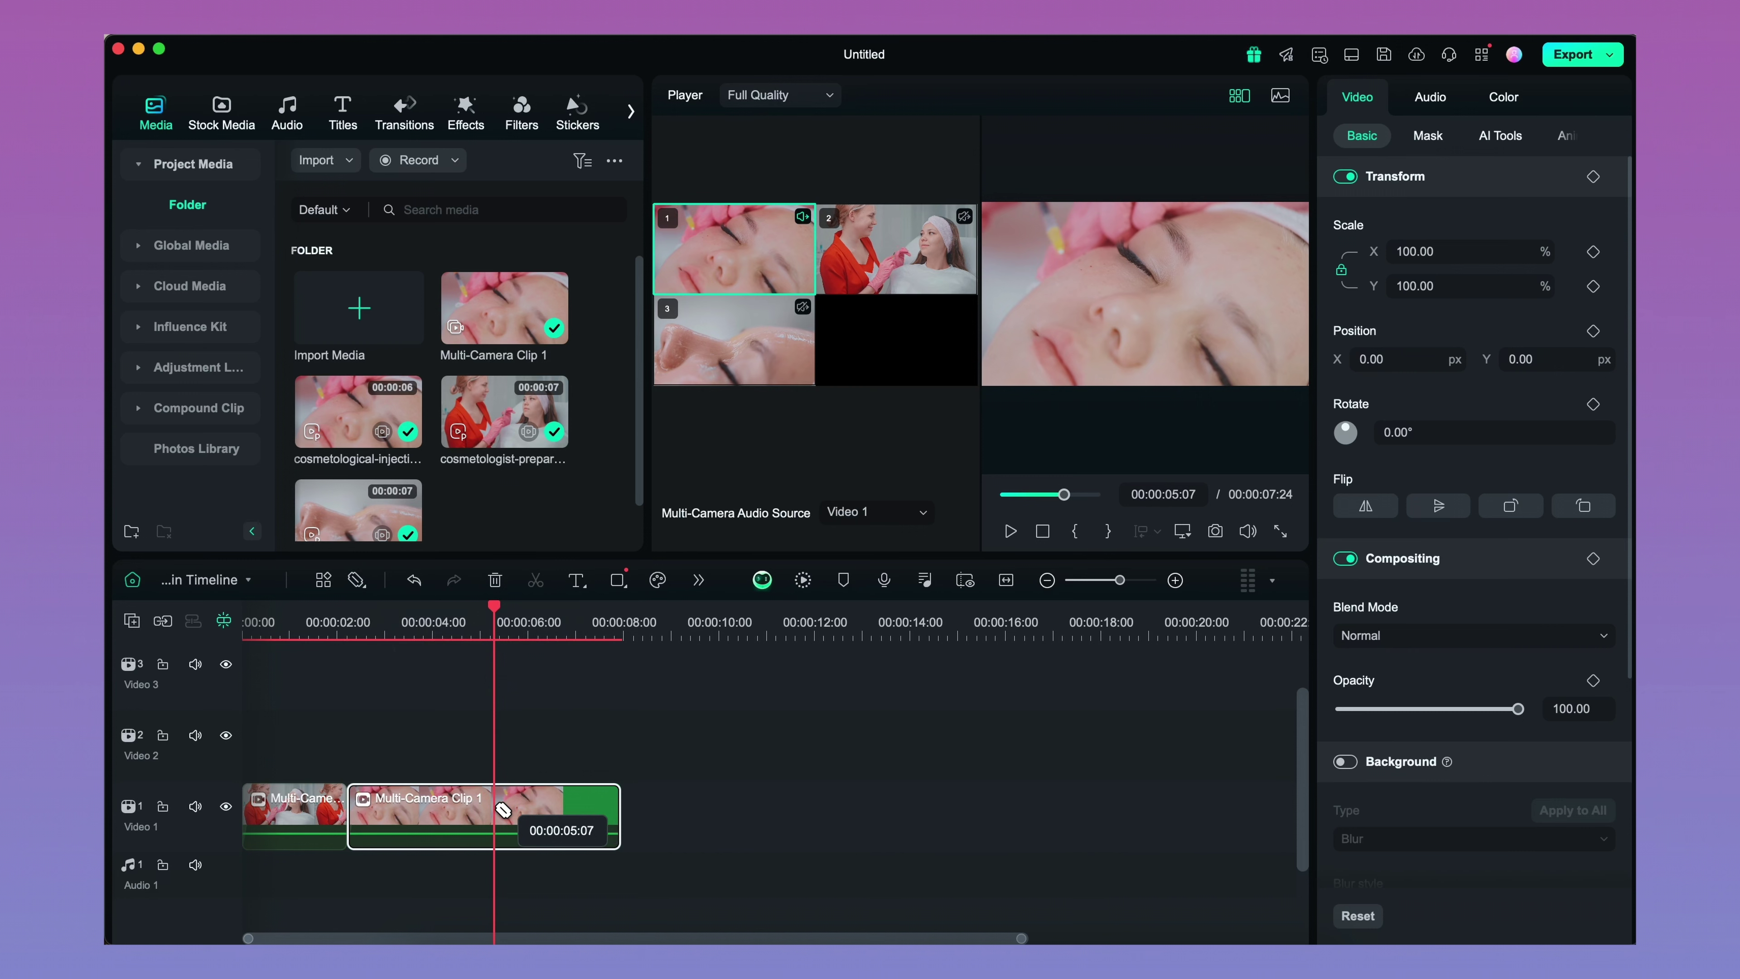
left_click(503, 810)
left_click_drag(495, 621, 202, 646)
left_click(703, 364)
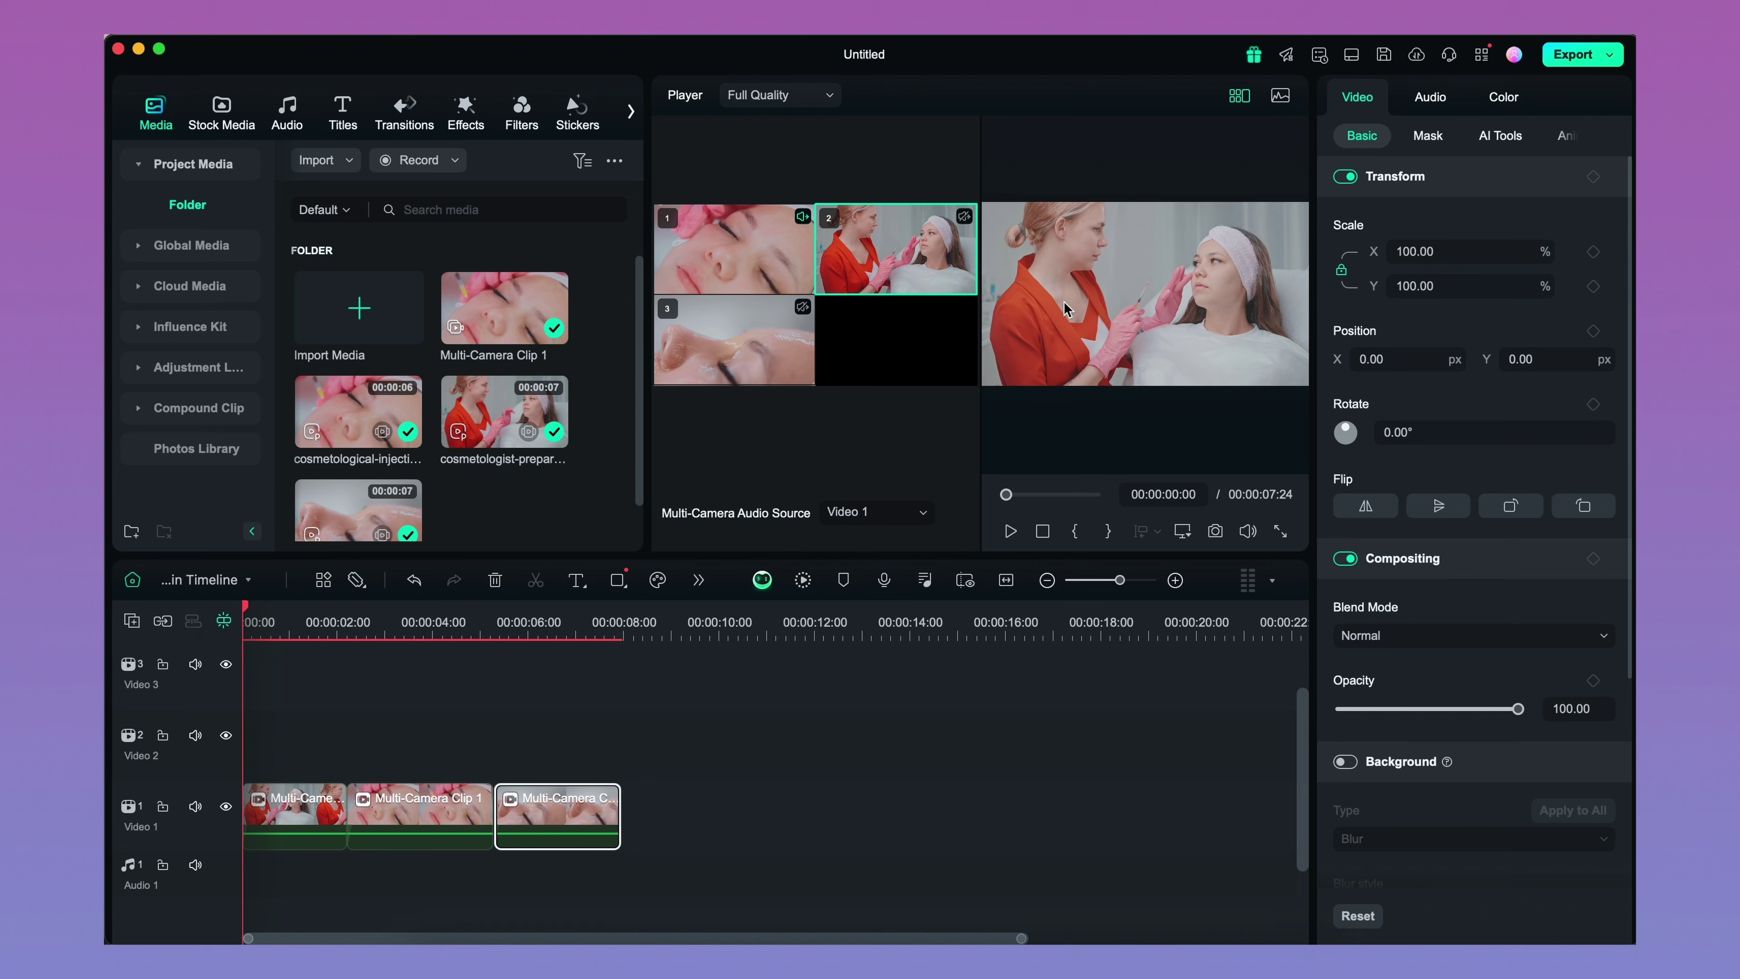
Step: Hide the multi-camera view and play the edited sequence from the start in the full preview
left_click(1239, 96)
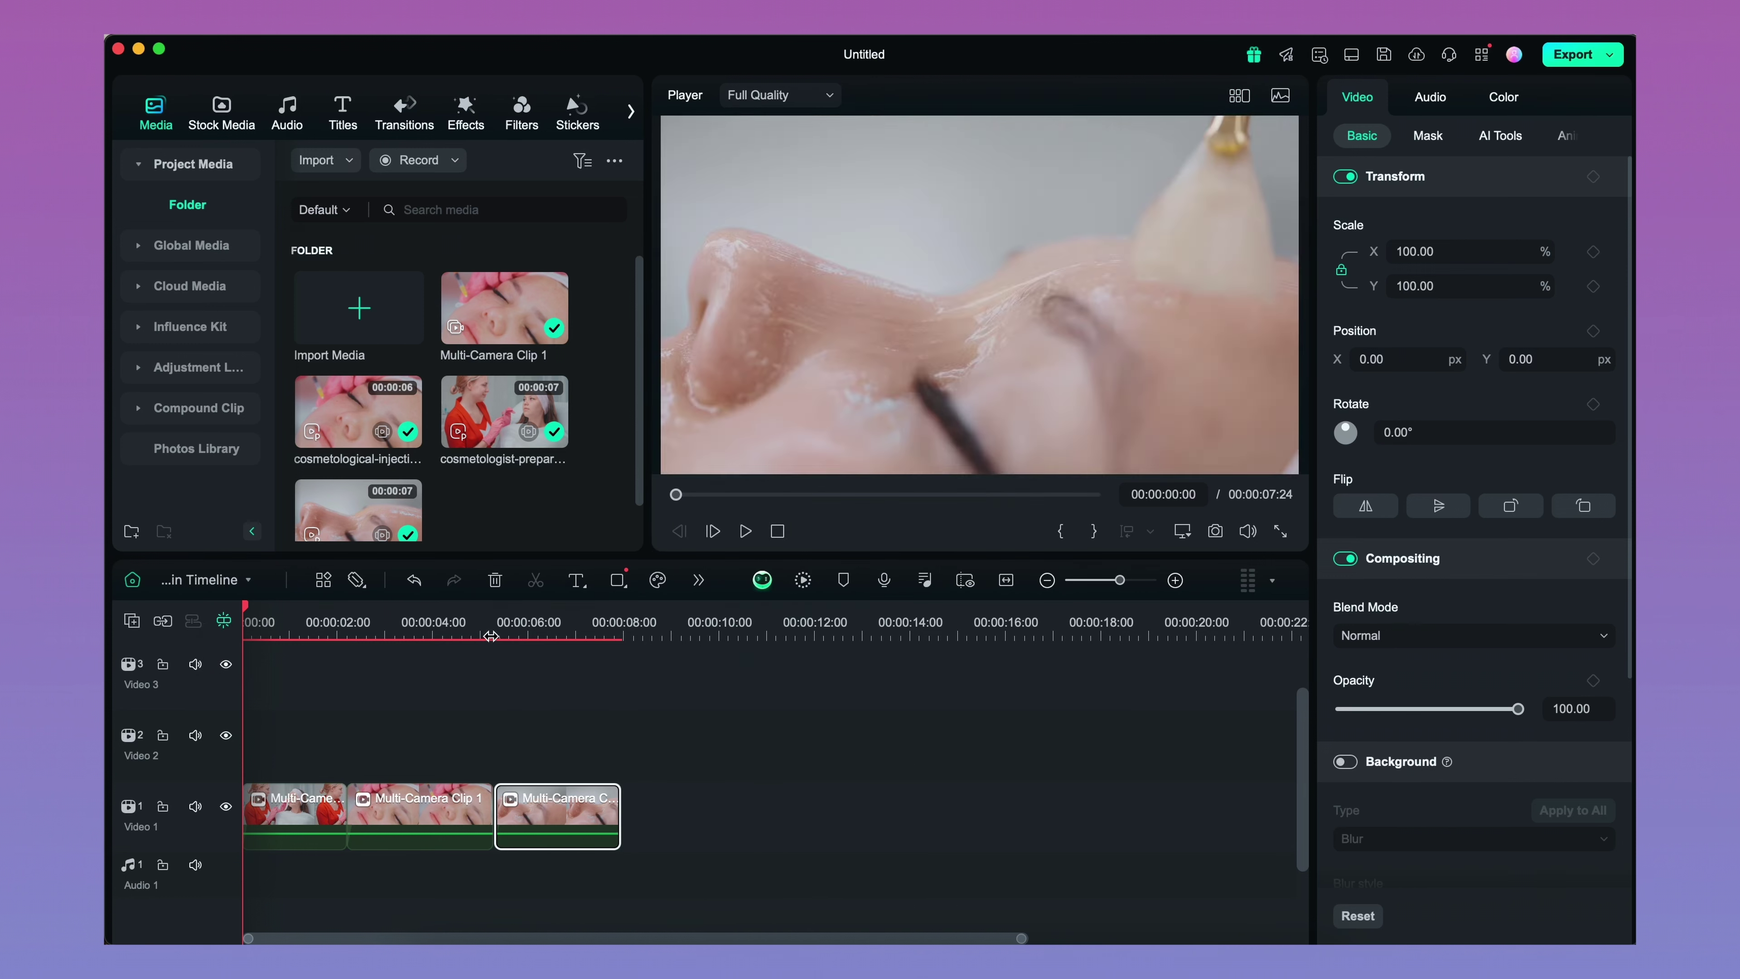
key("space")
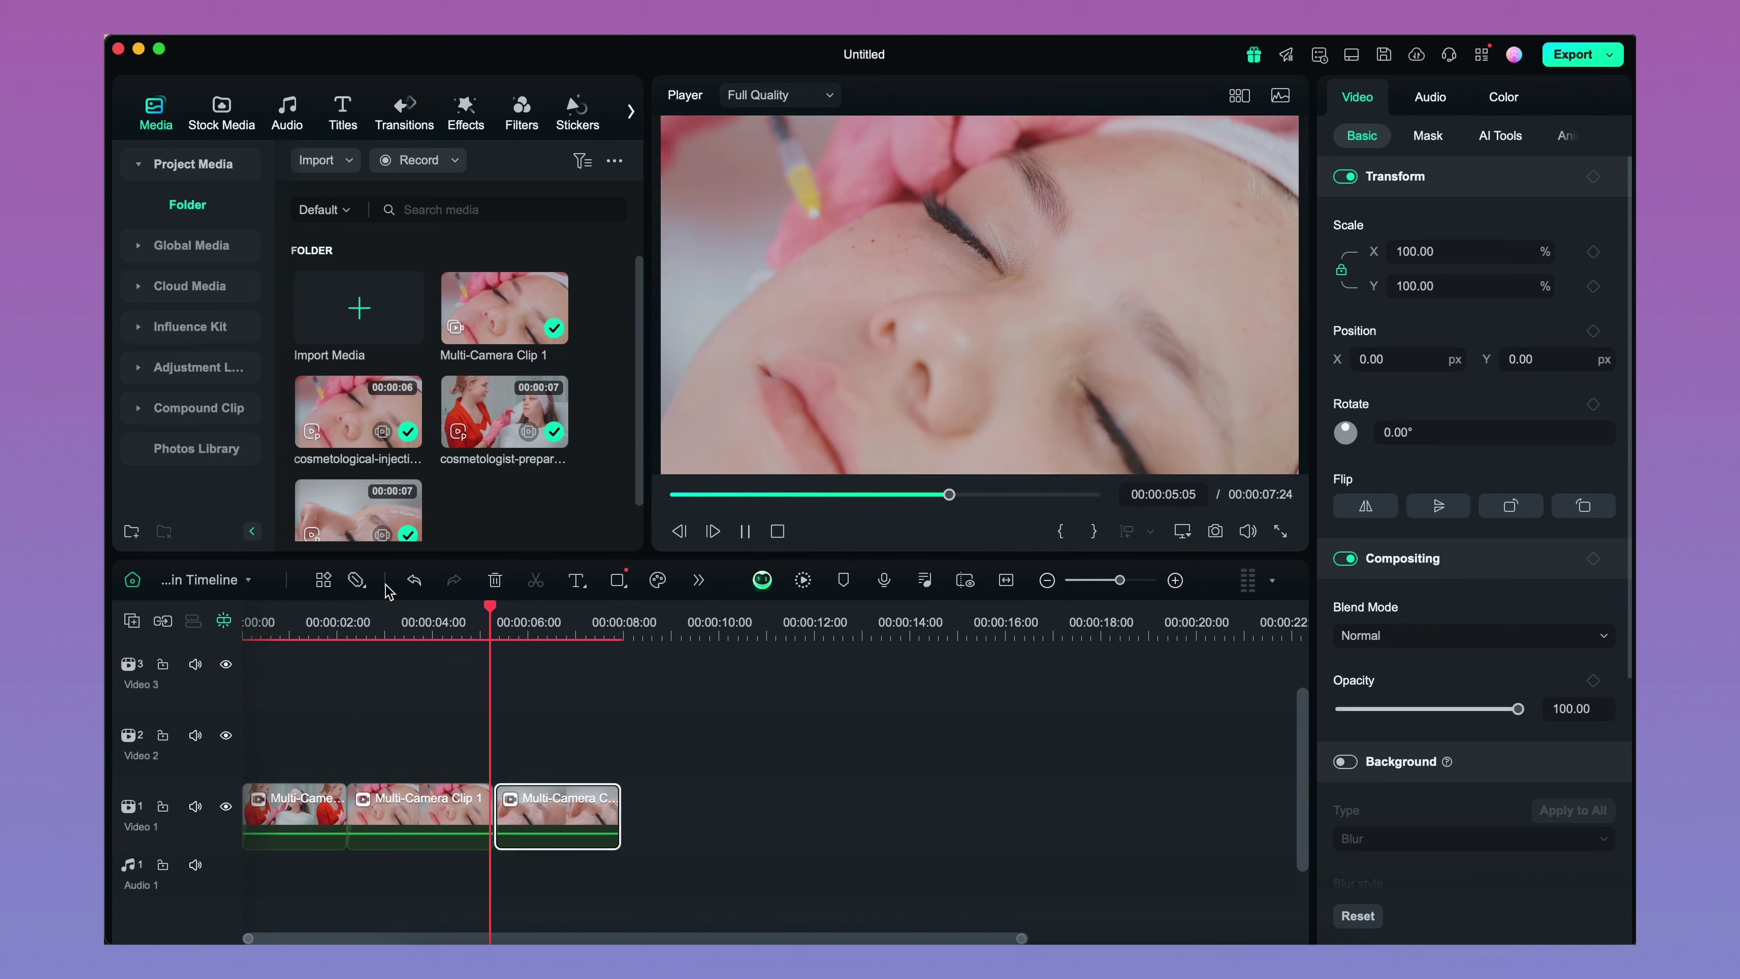
Step: Stop the playback of the edited multi-camera sequence
key("space")
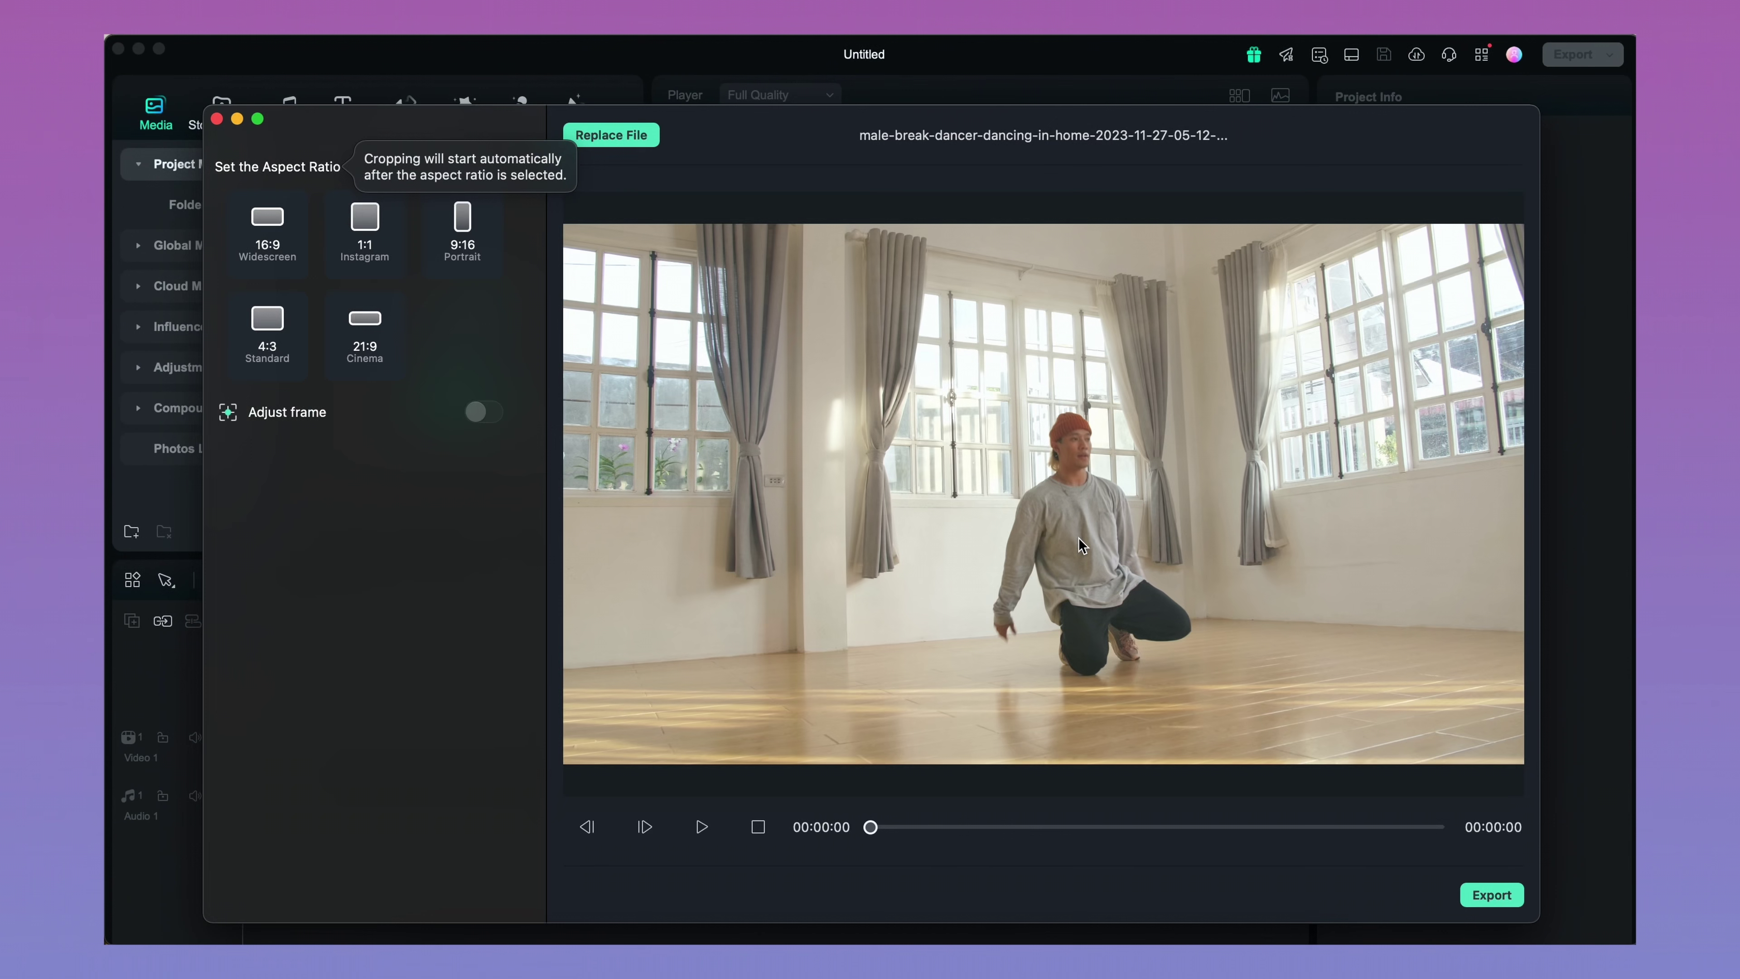
Step: Reframe the break-dancer video to 9:16 Portrait, 1:1 Instagram and 21:9 Cinema in turn
left_click(473, 239)
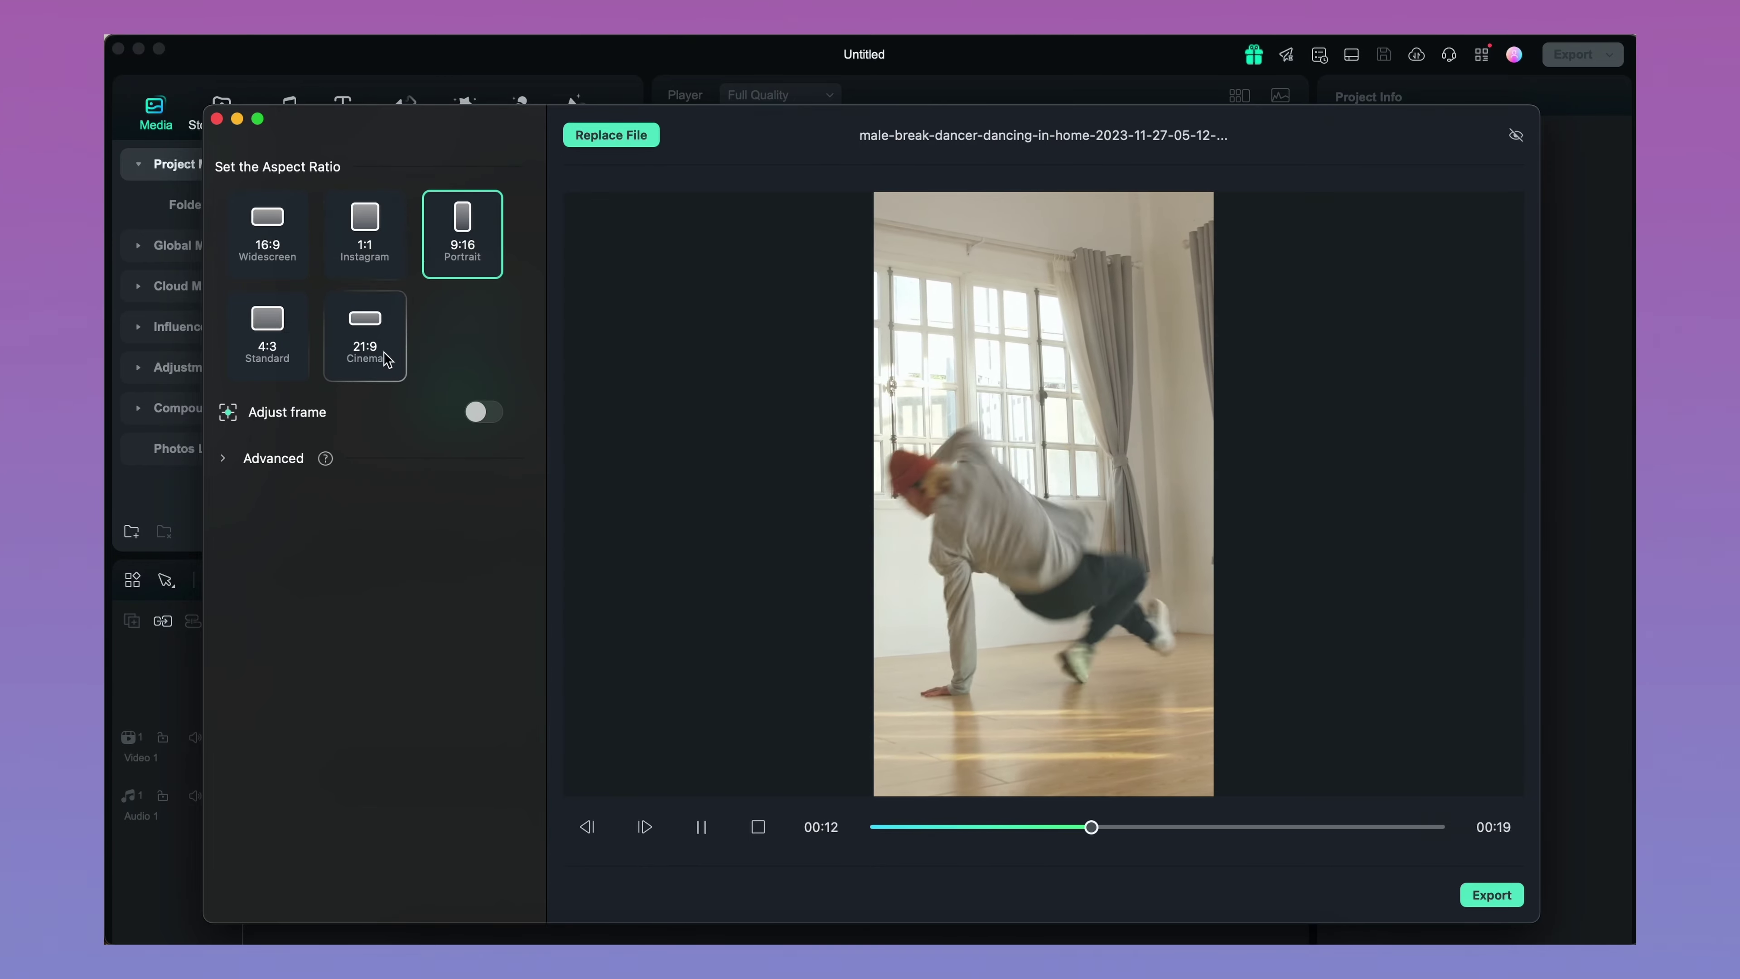
left_click(368, 263)
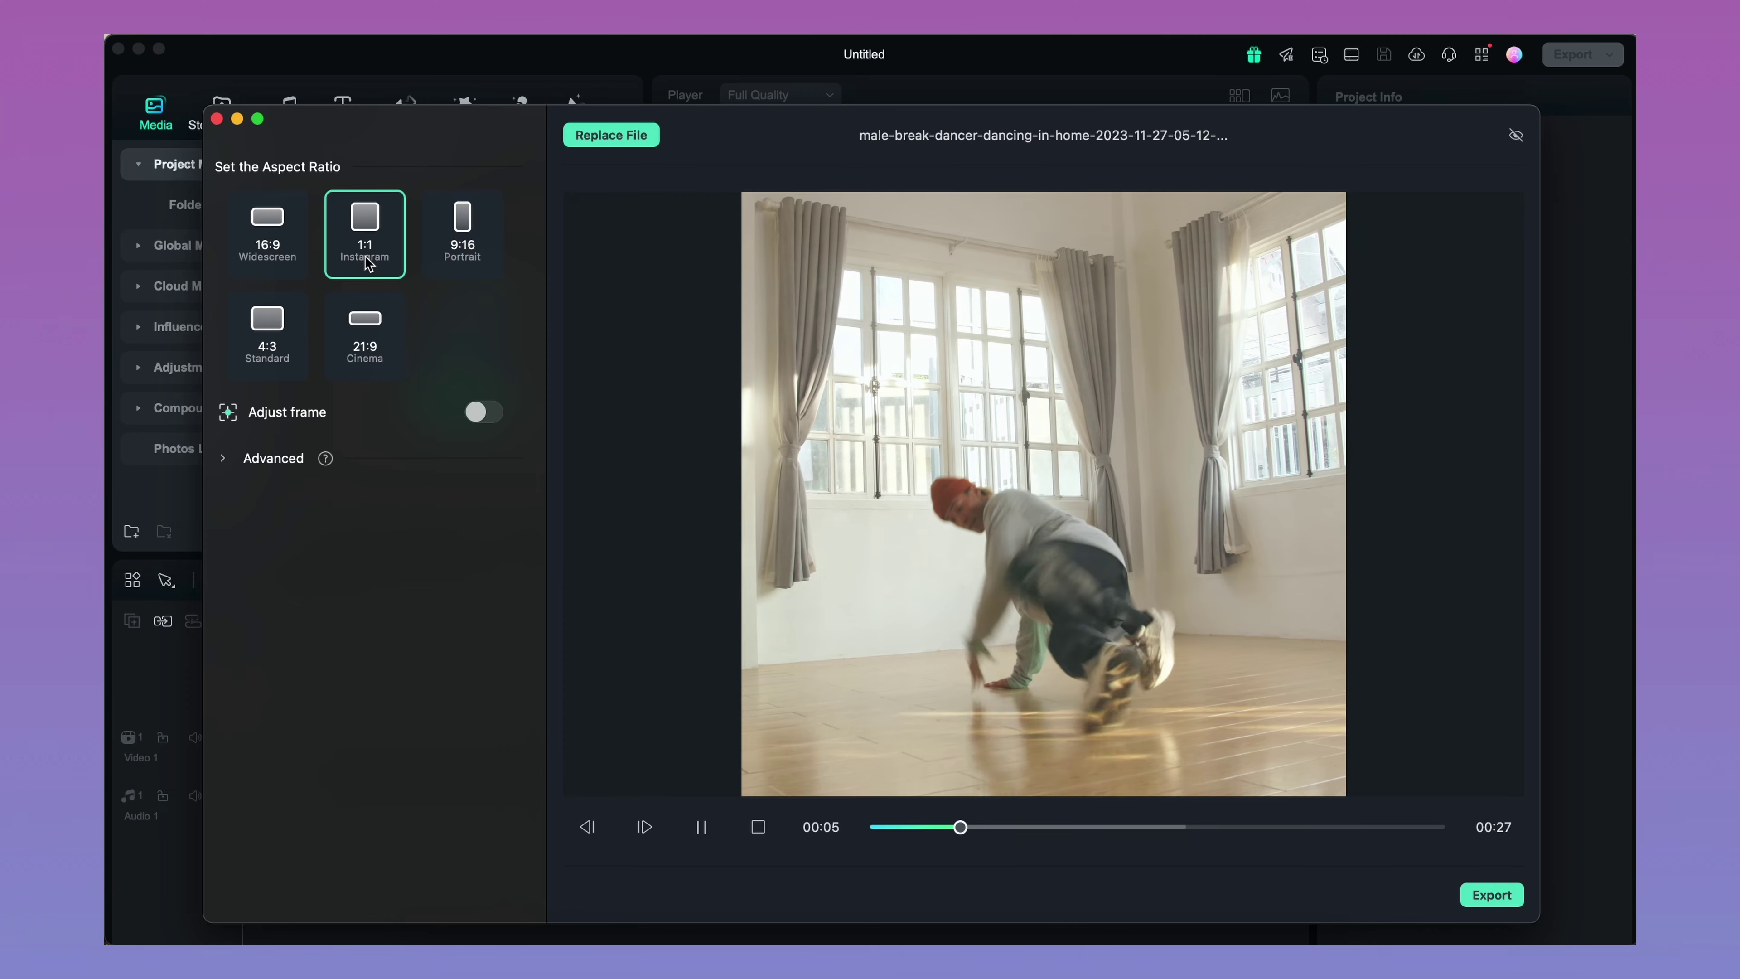
left_click(357, 376)
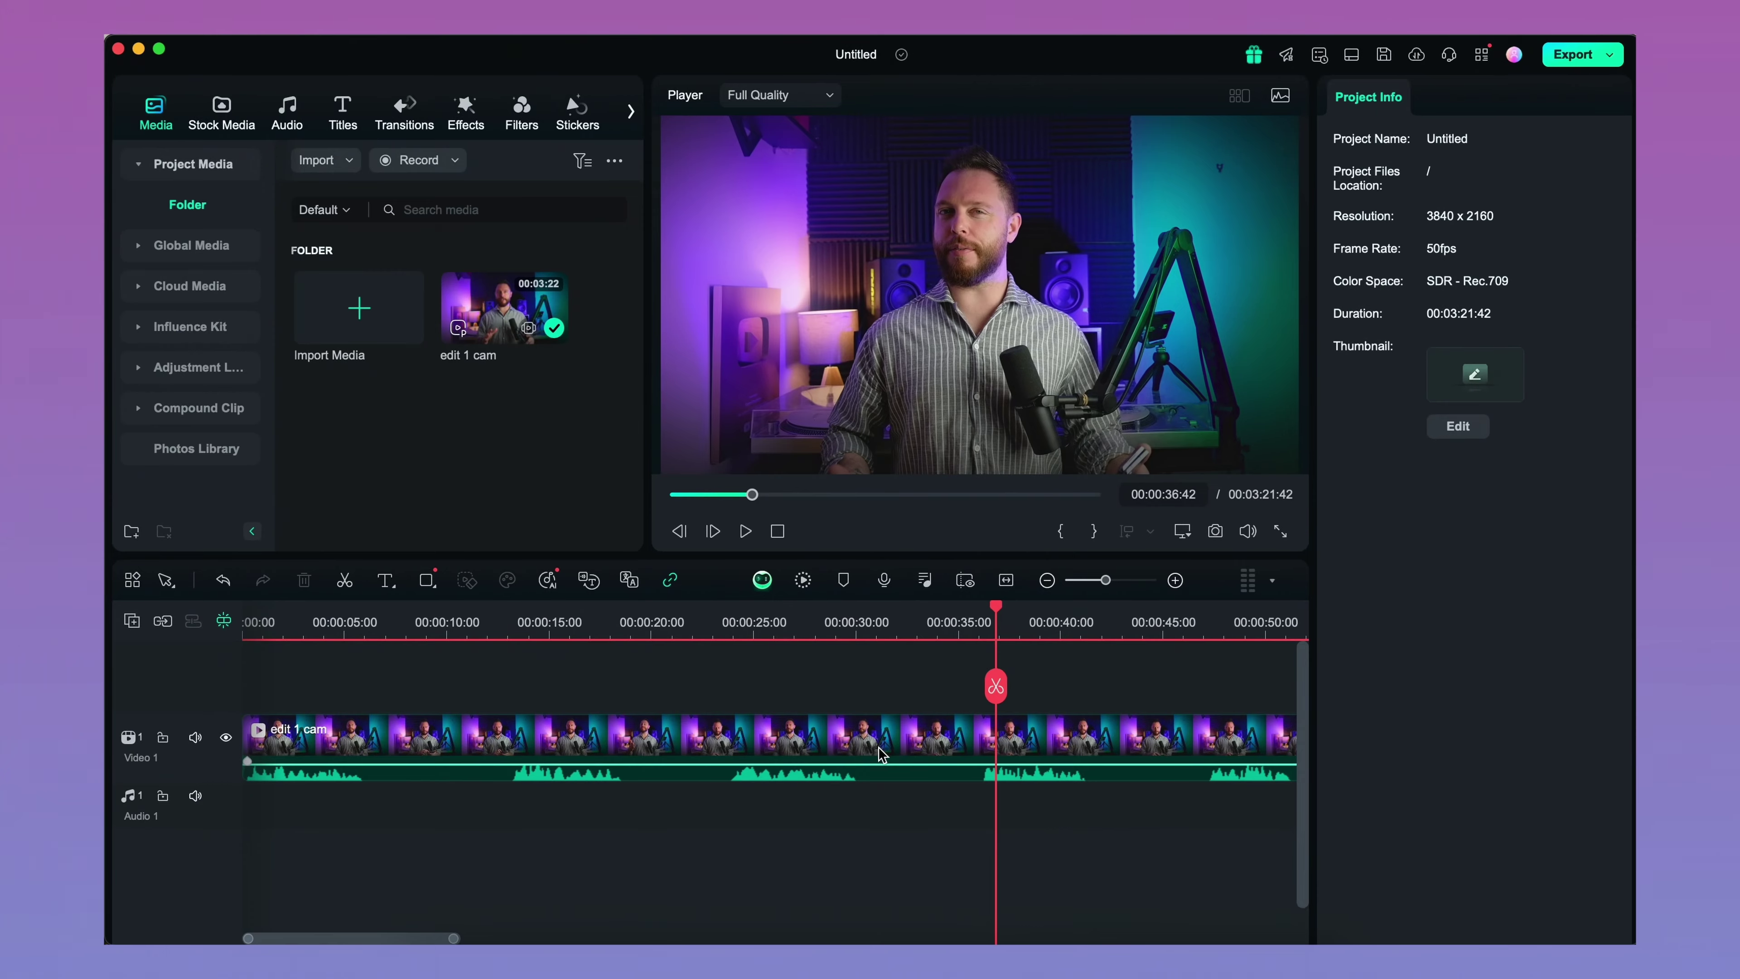
Step: Enable AI Voice Enhancer on the edit 1 cam clip with Voice Clarity 91 and Voice Beautification 81
left_click(903, 745)
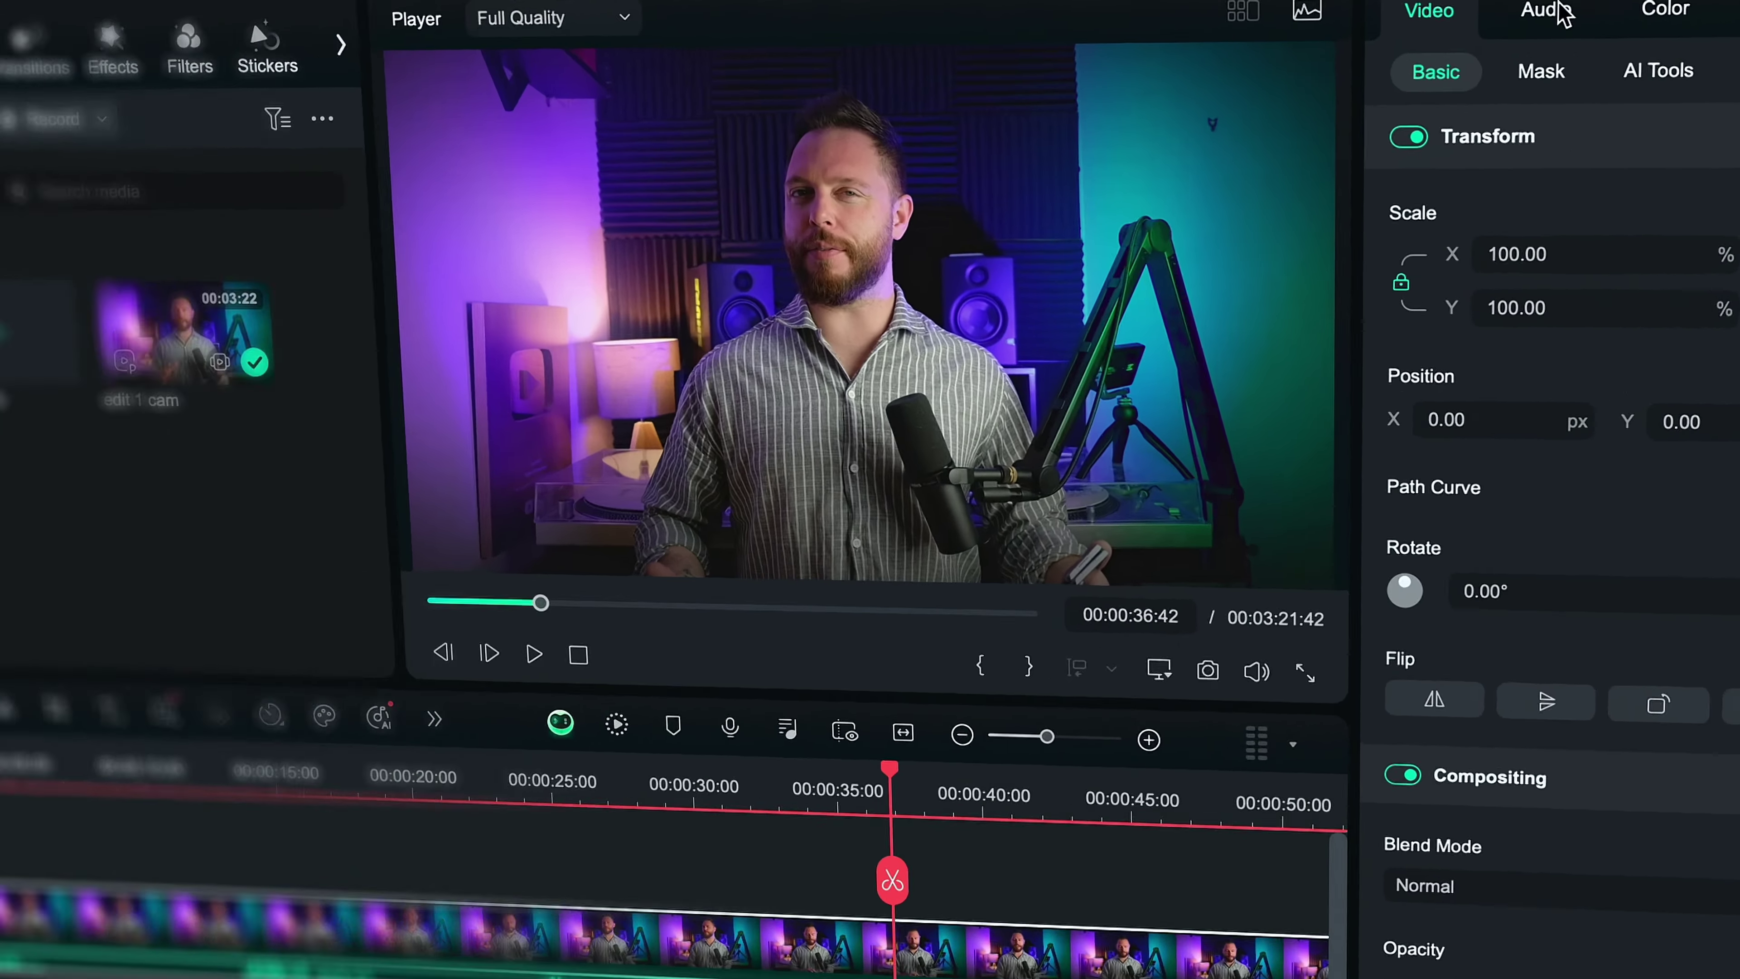
left_click(1430, 96)
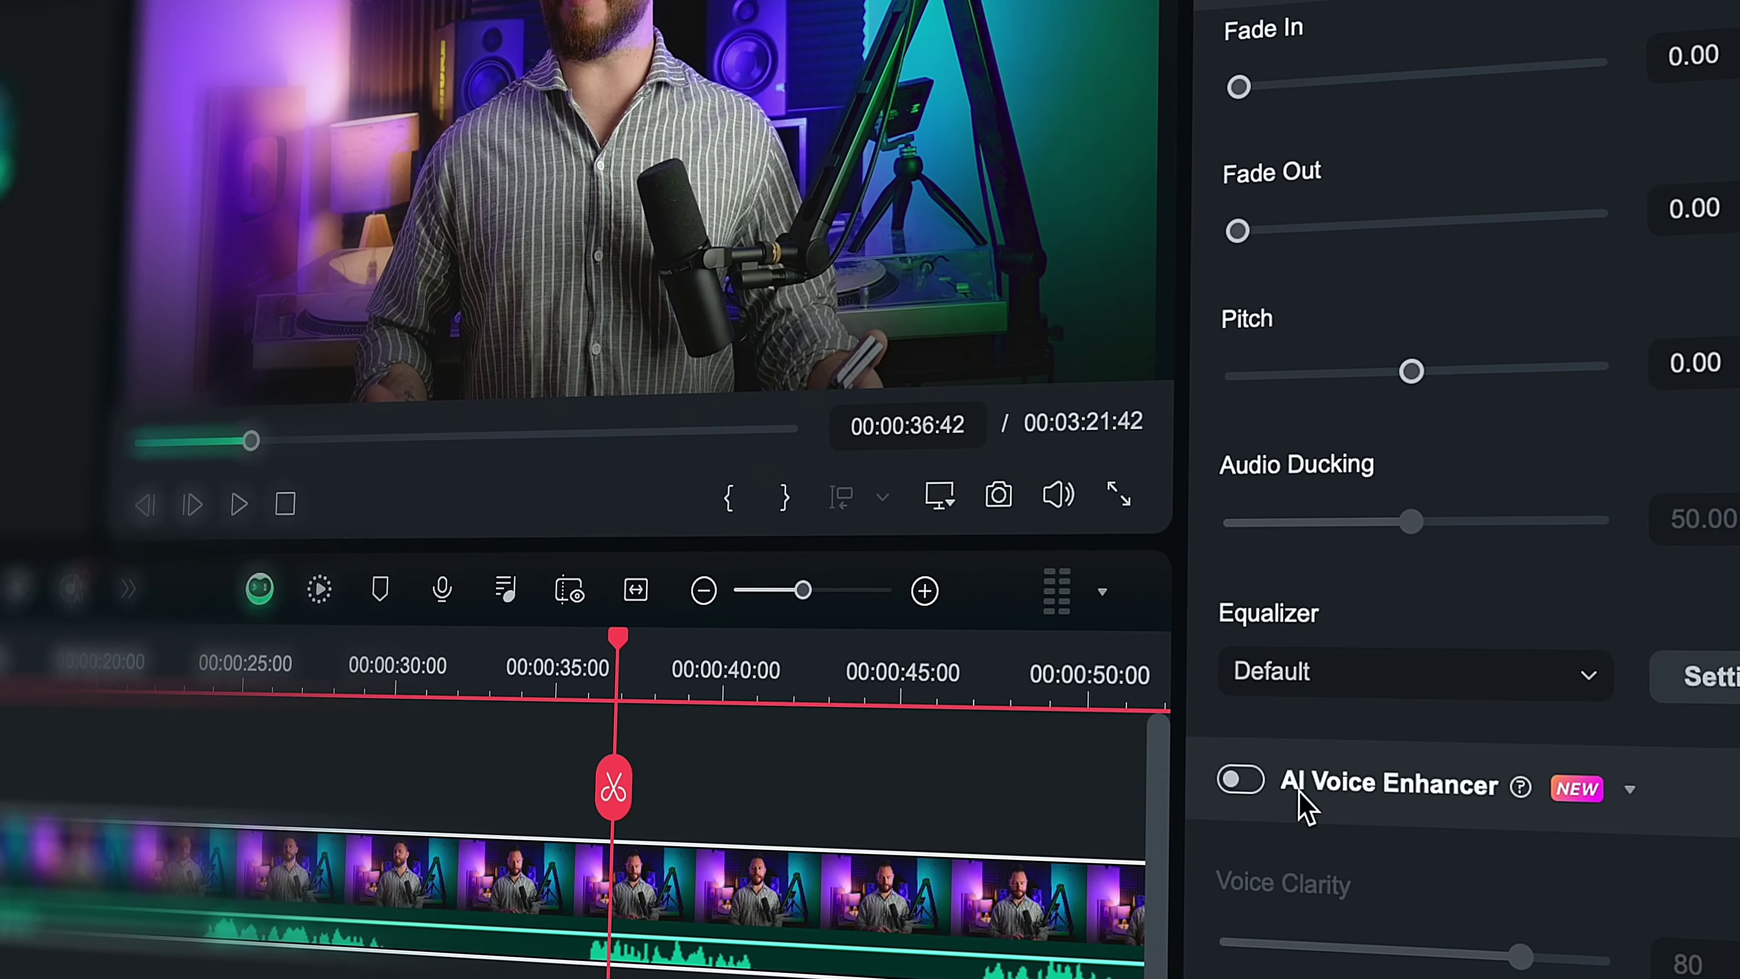
left_click(1242, 782)
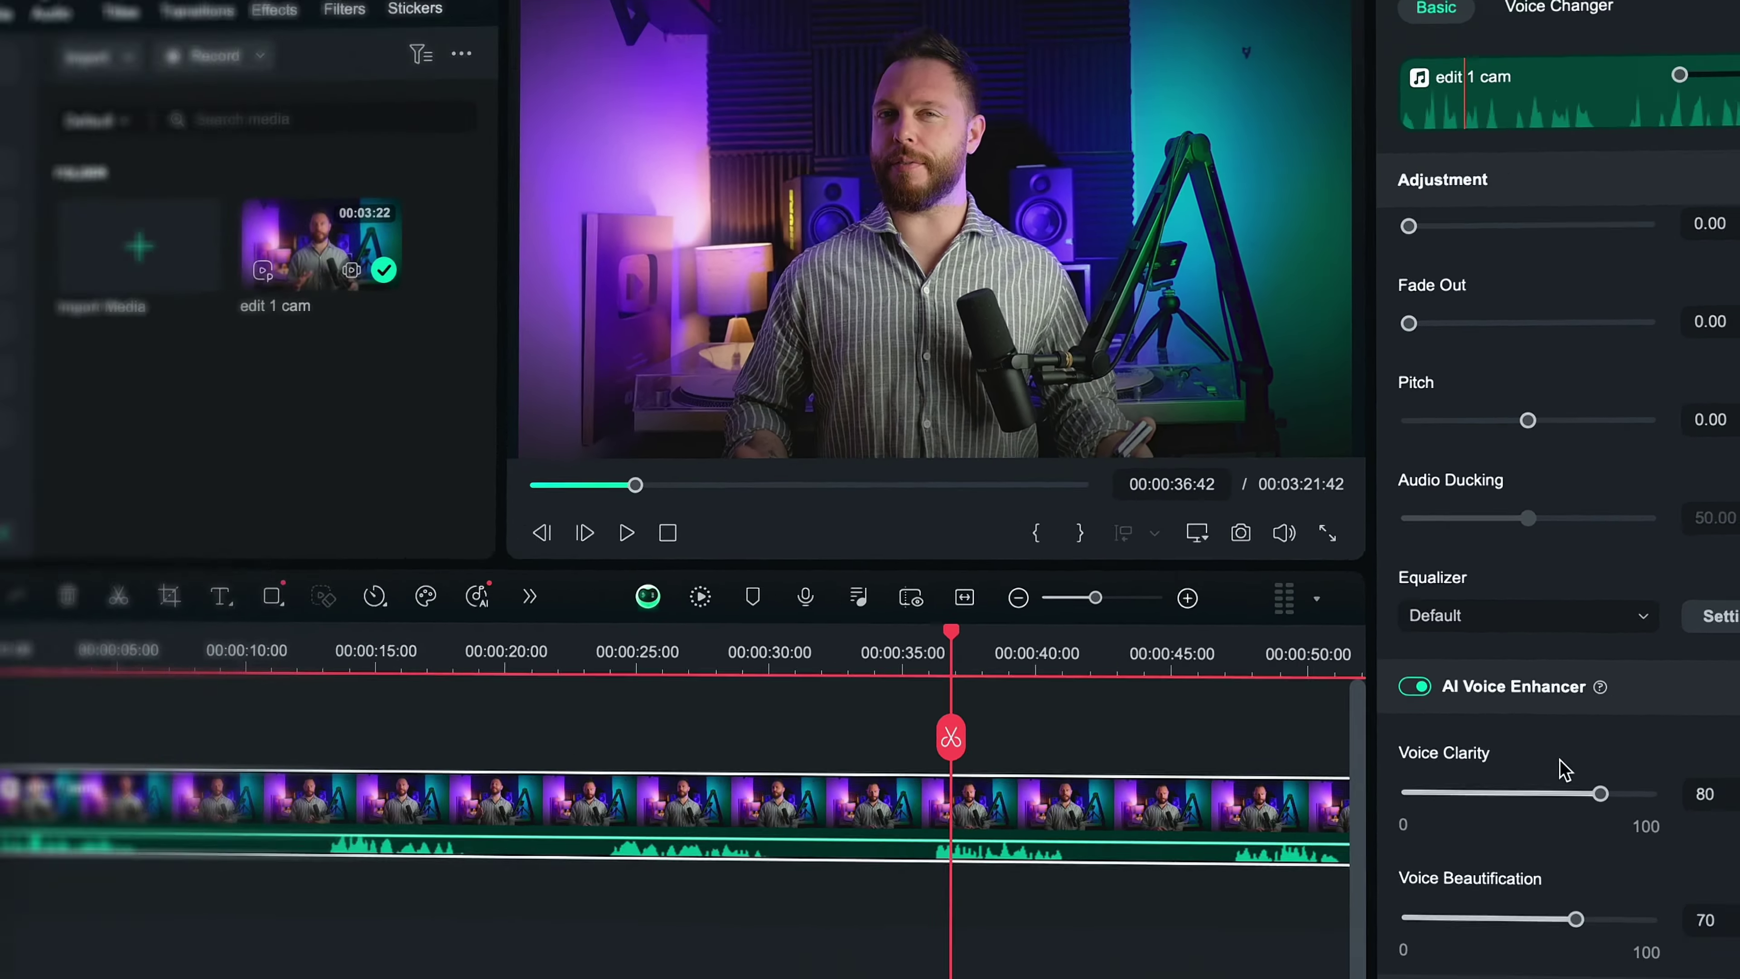
scroll(1452, 939, "down", 3)
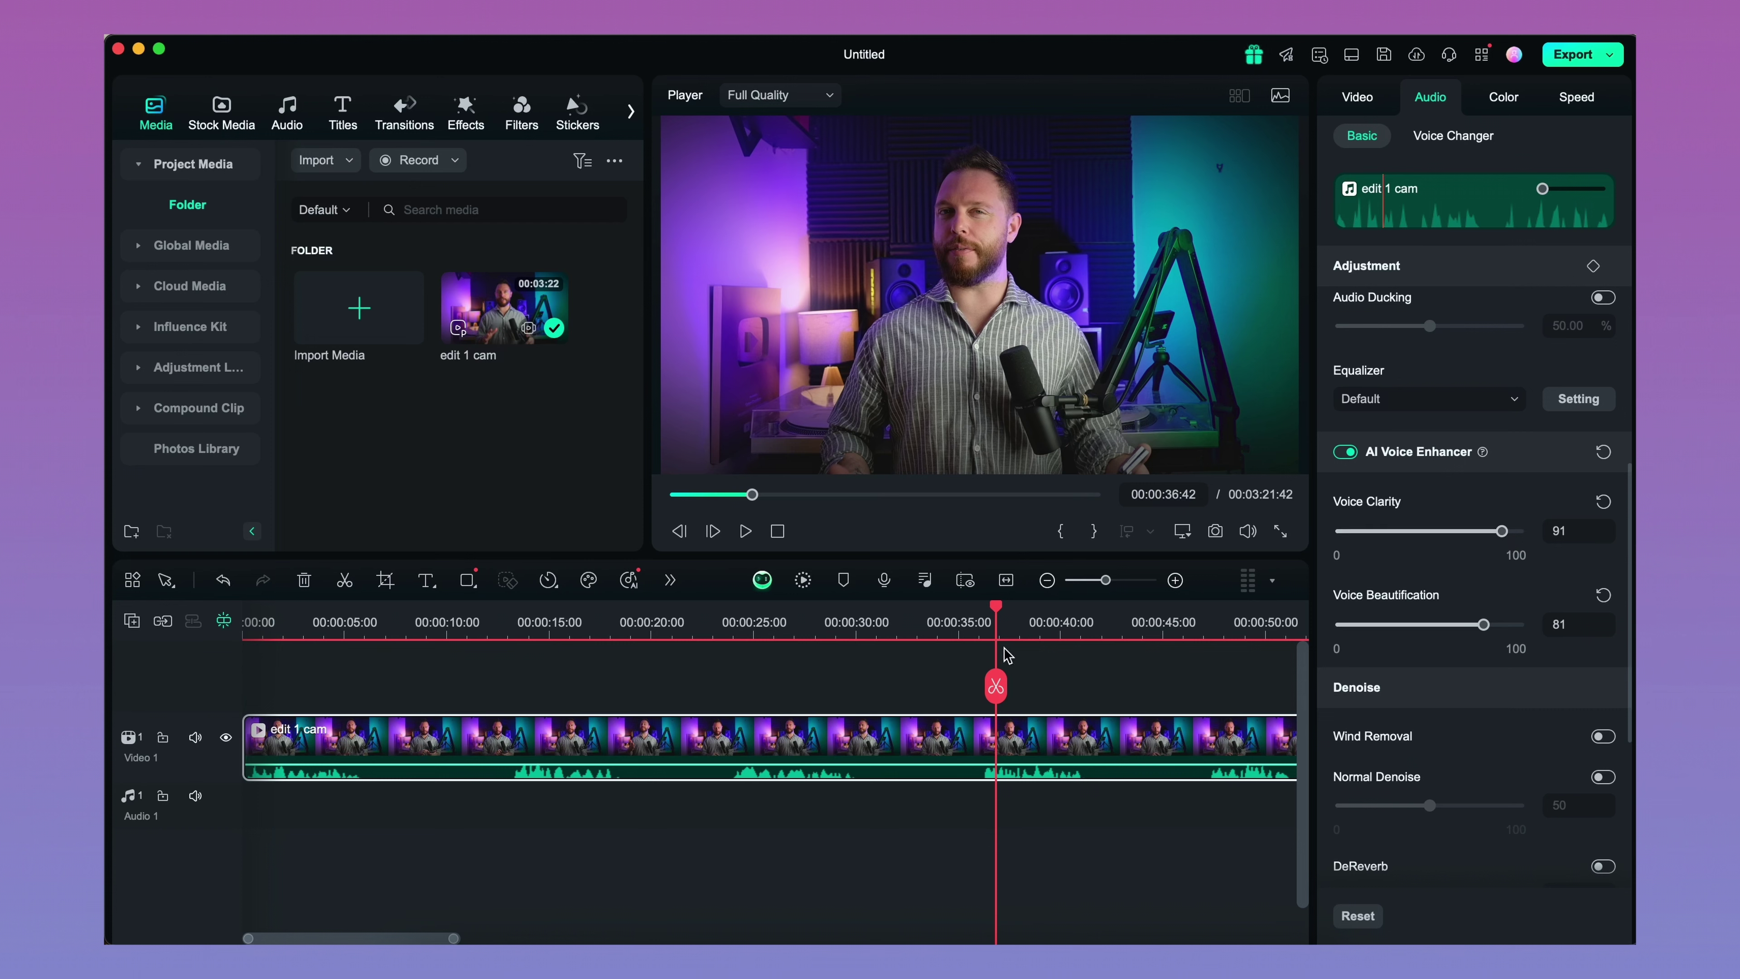
Step: Compare the clip's voice around 00:00:25 with AI Voice Enhancer on and off, and turn the enhancer back on
left_click(742, 622)
key("space")
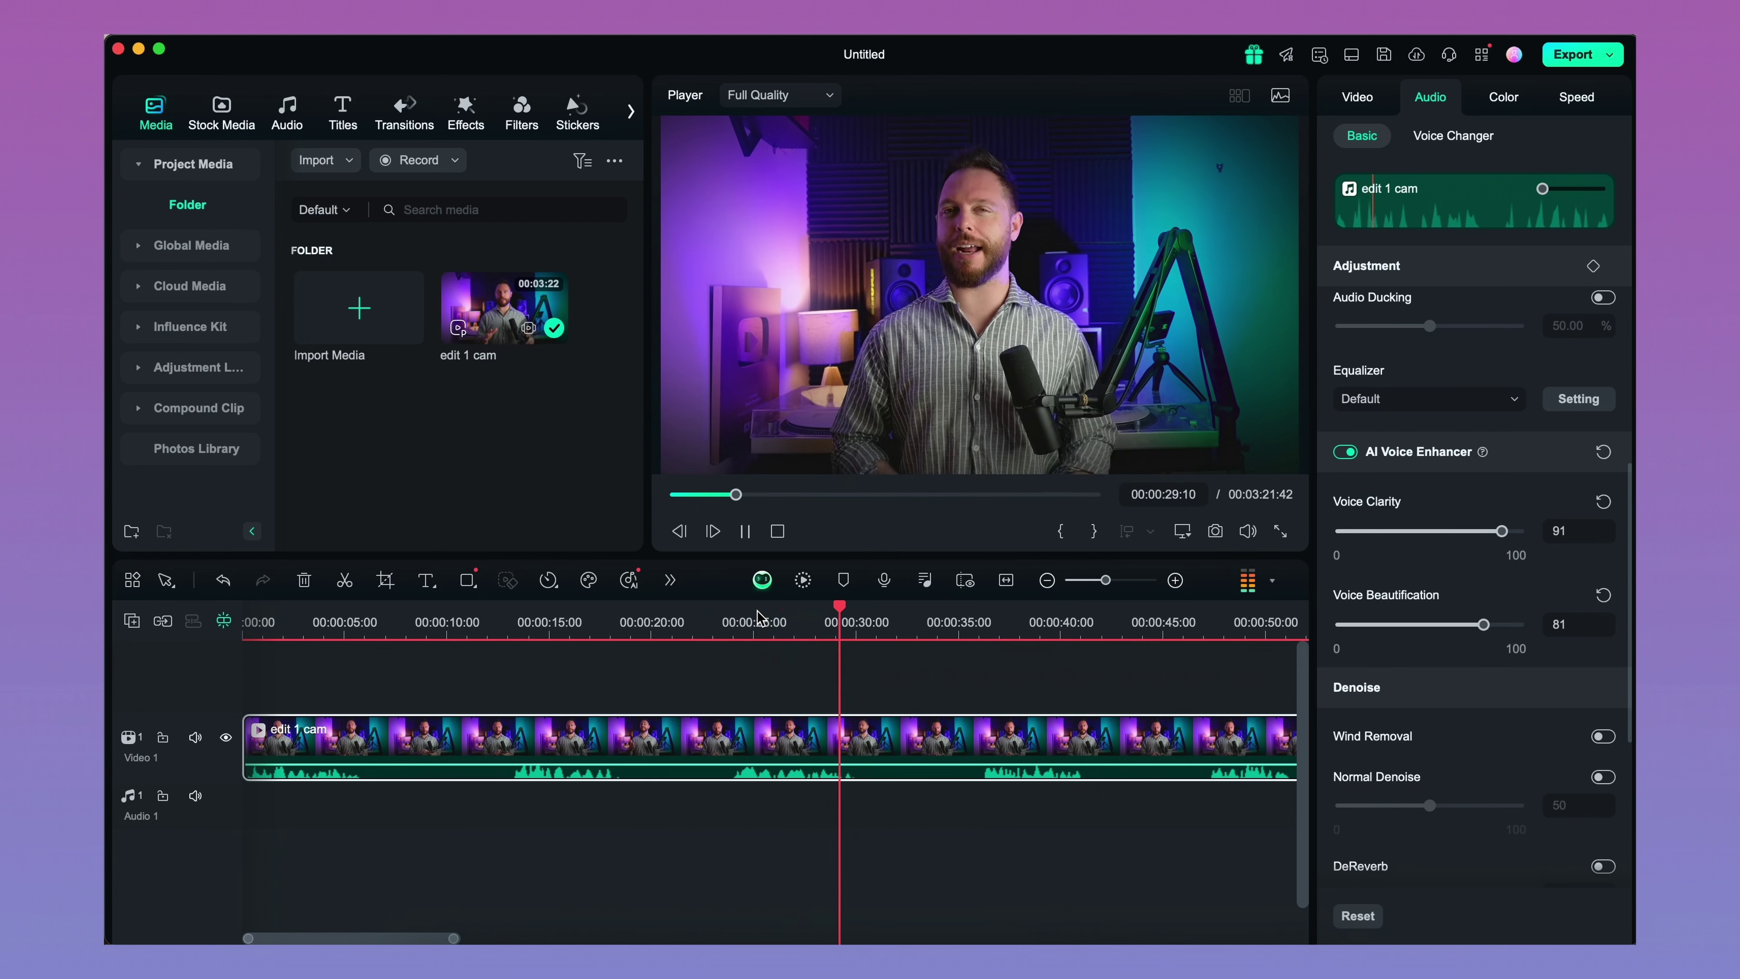
key("space")
left_click(1345, 451)
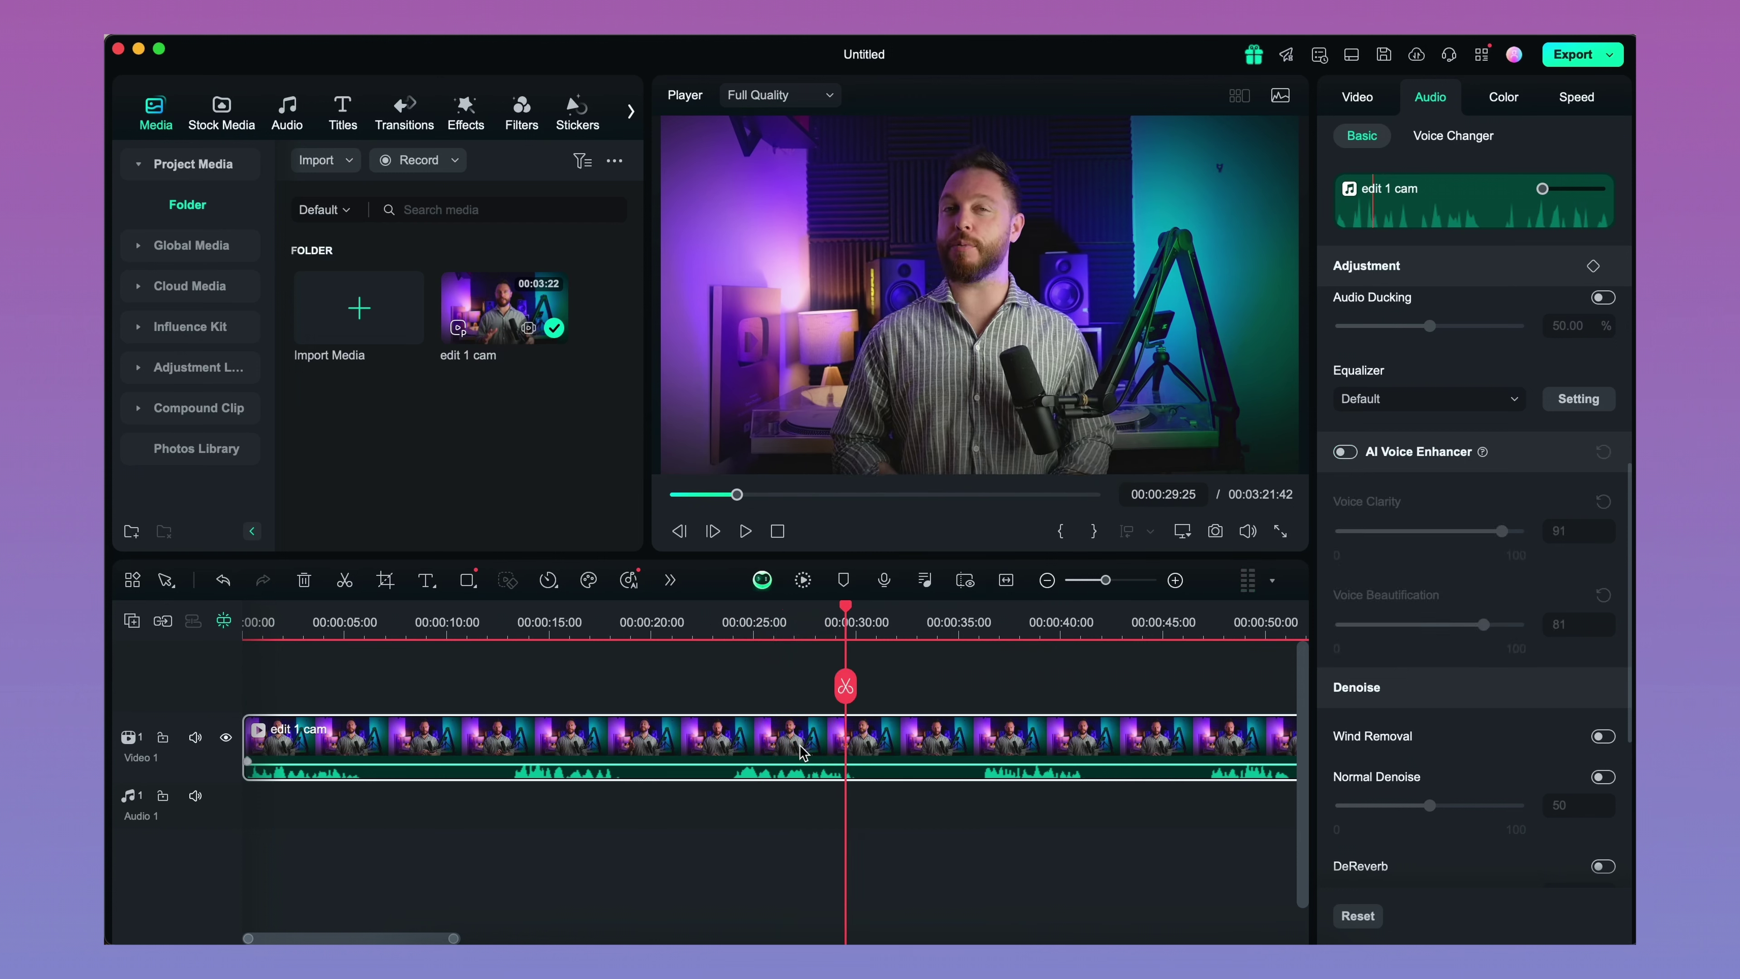
left_click(773, 620)
key("space")
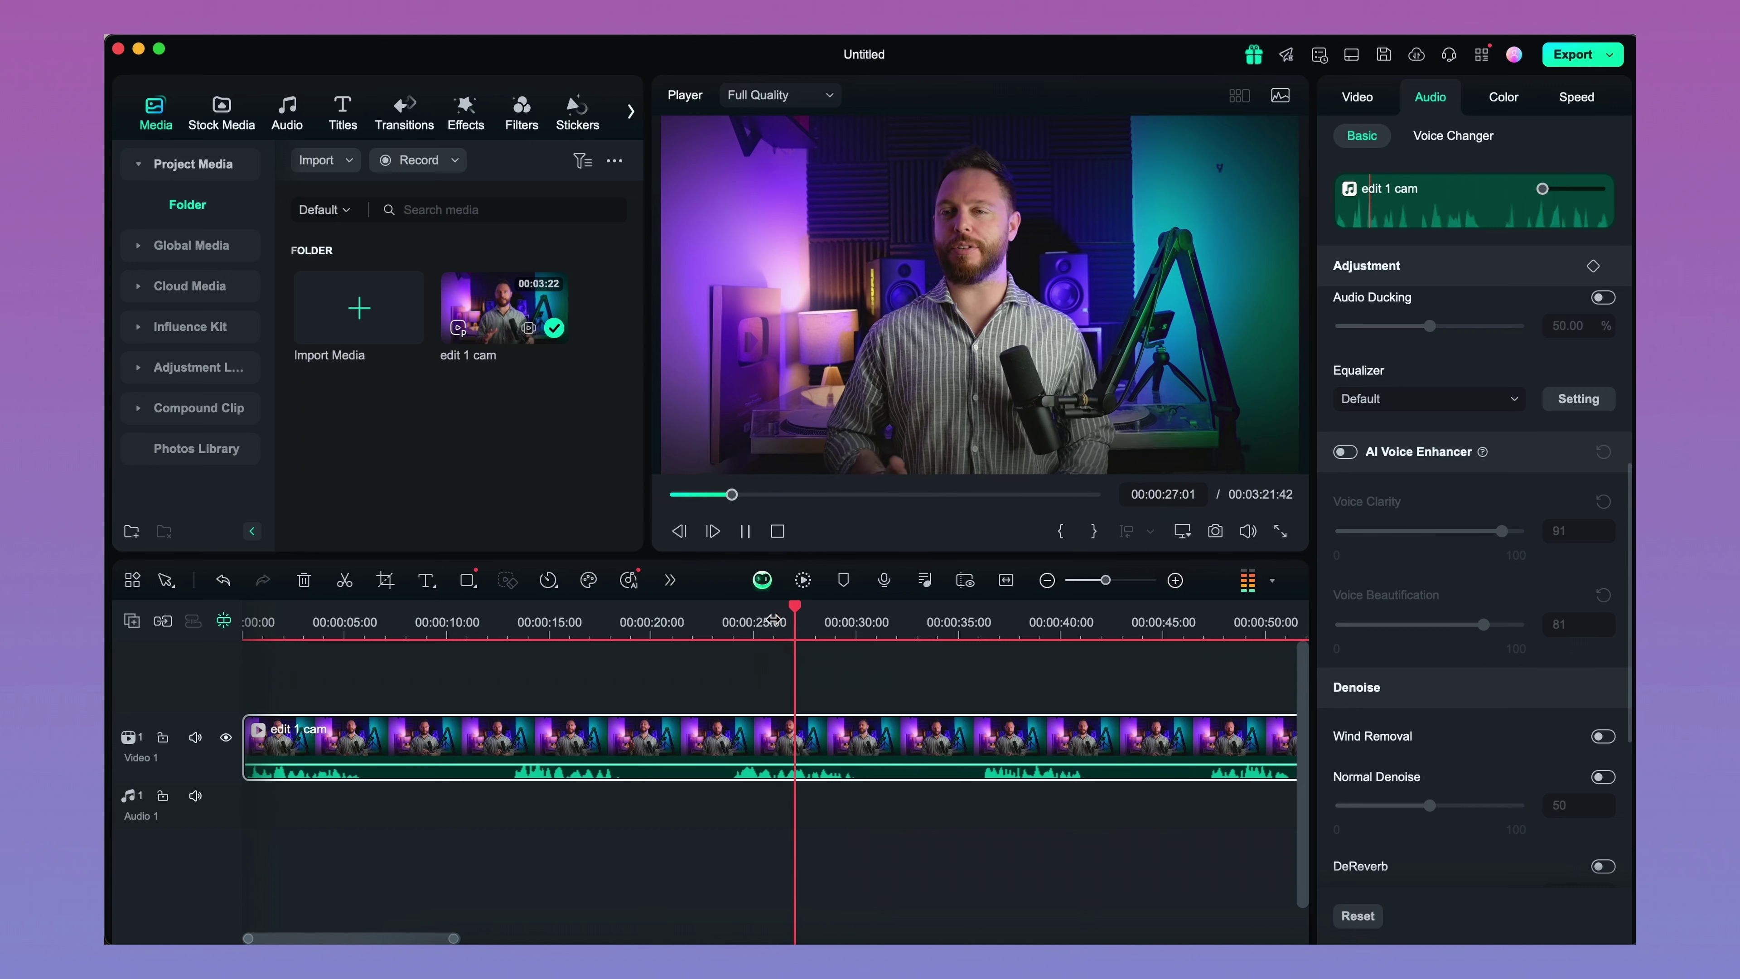
key("space")
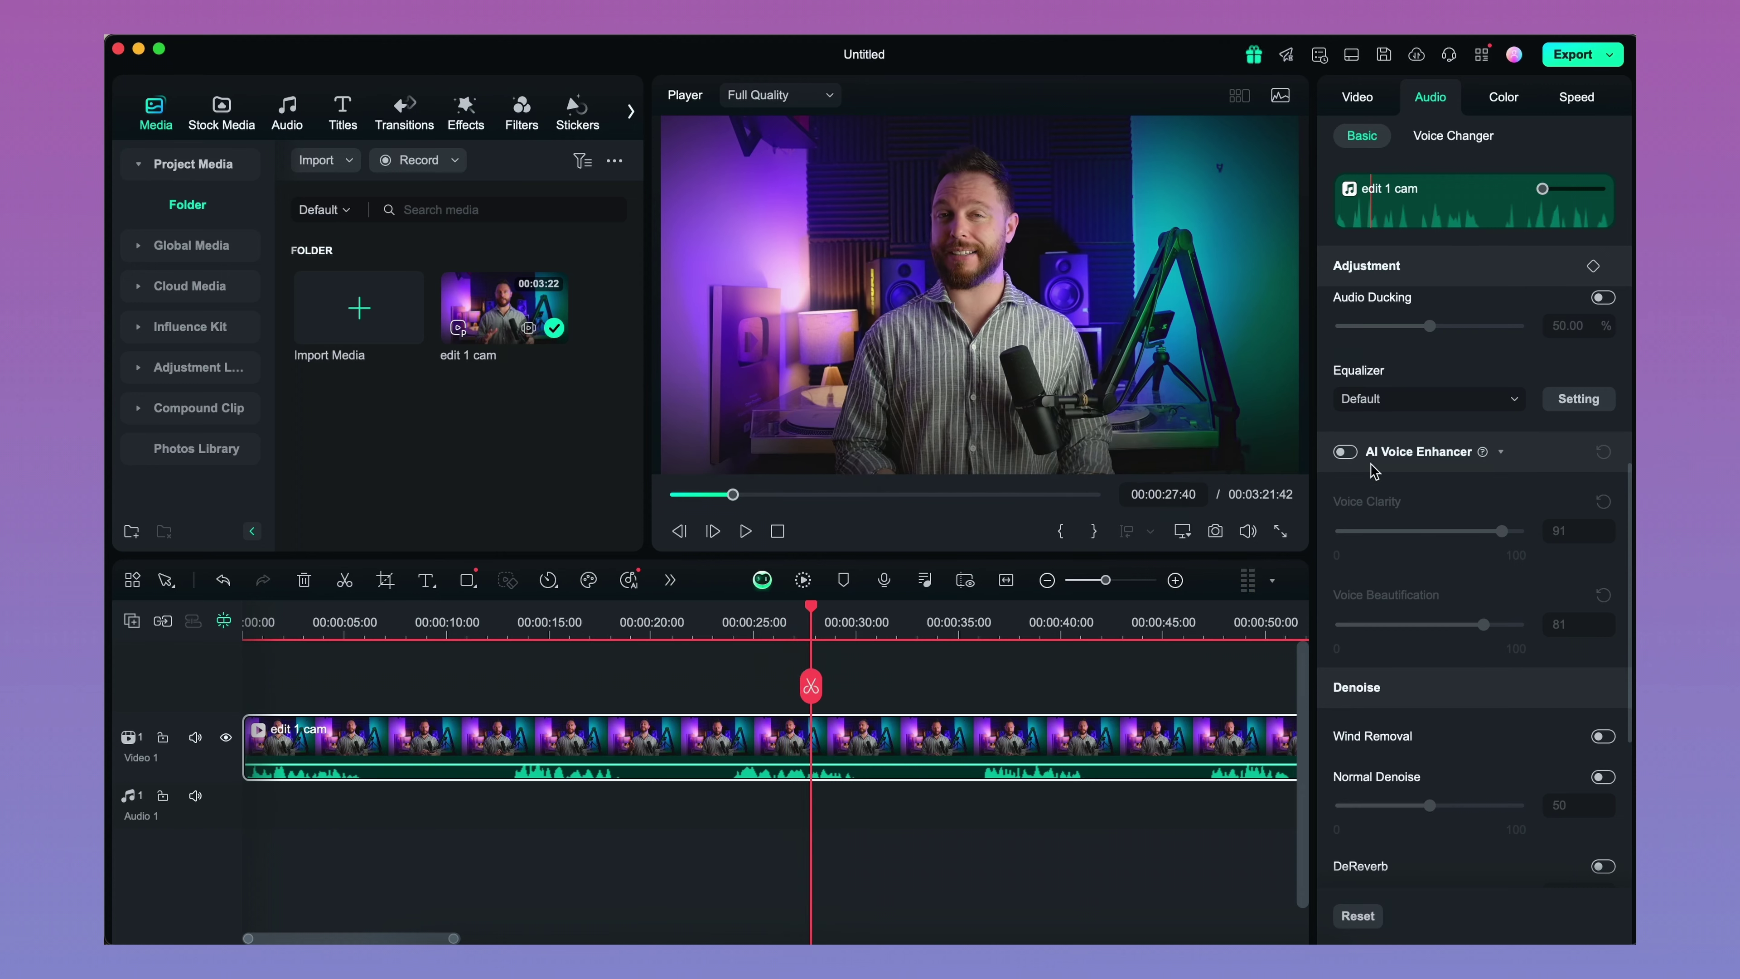
left_click(1347, 453)
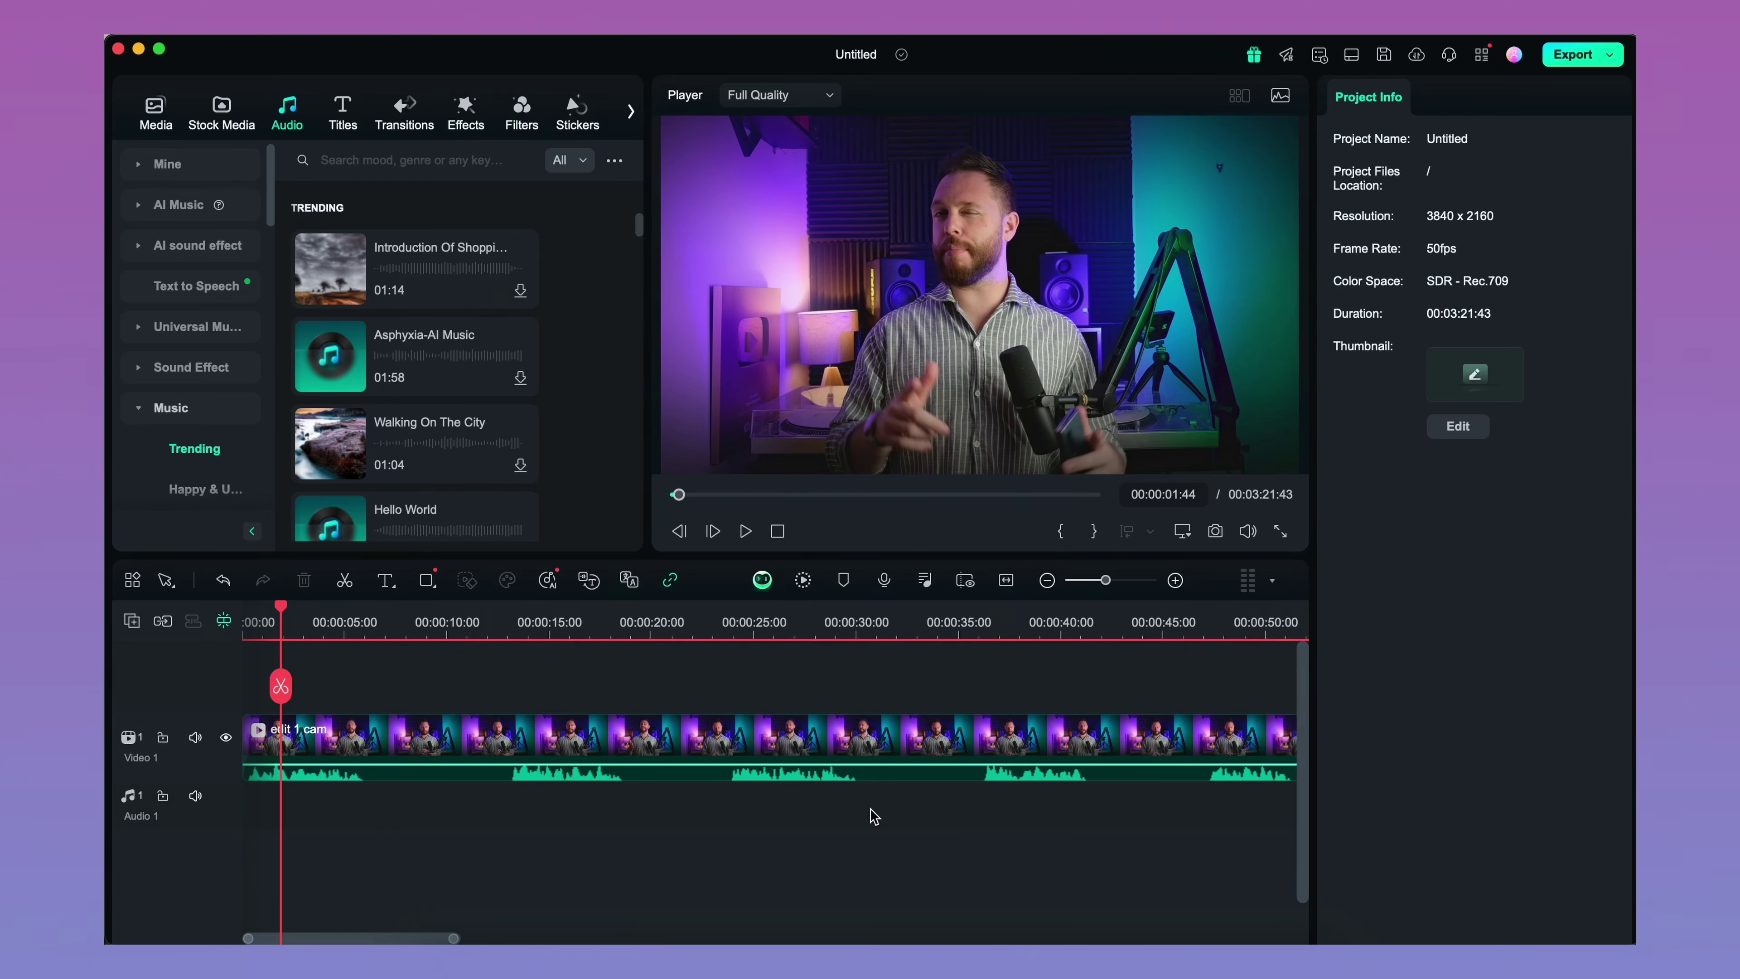
Step: Set up AI Translation of the edit 1 cam clip's voice and caption from English (UK) to Italian (Italy)
left_click(773, 782)
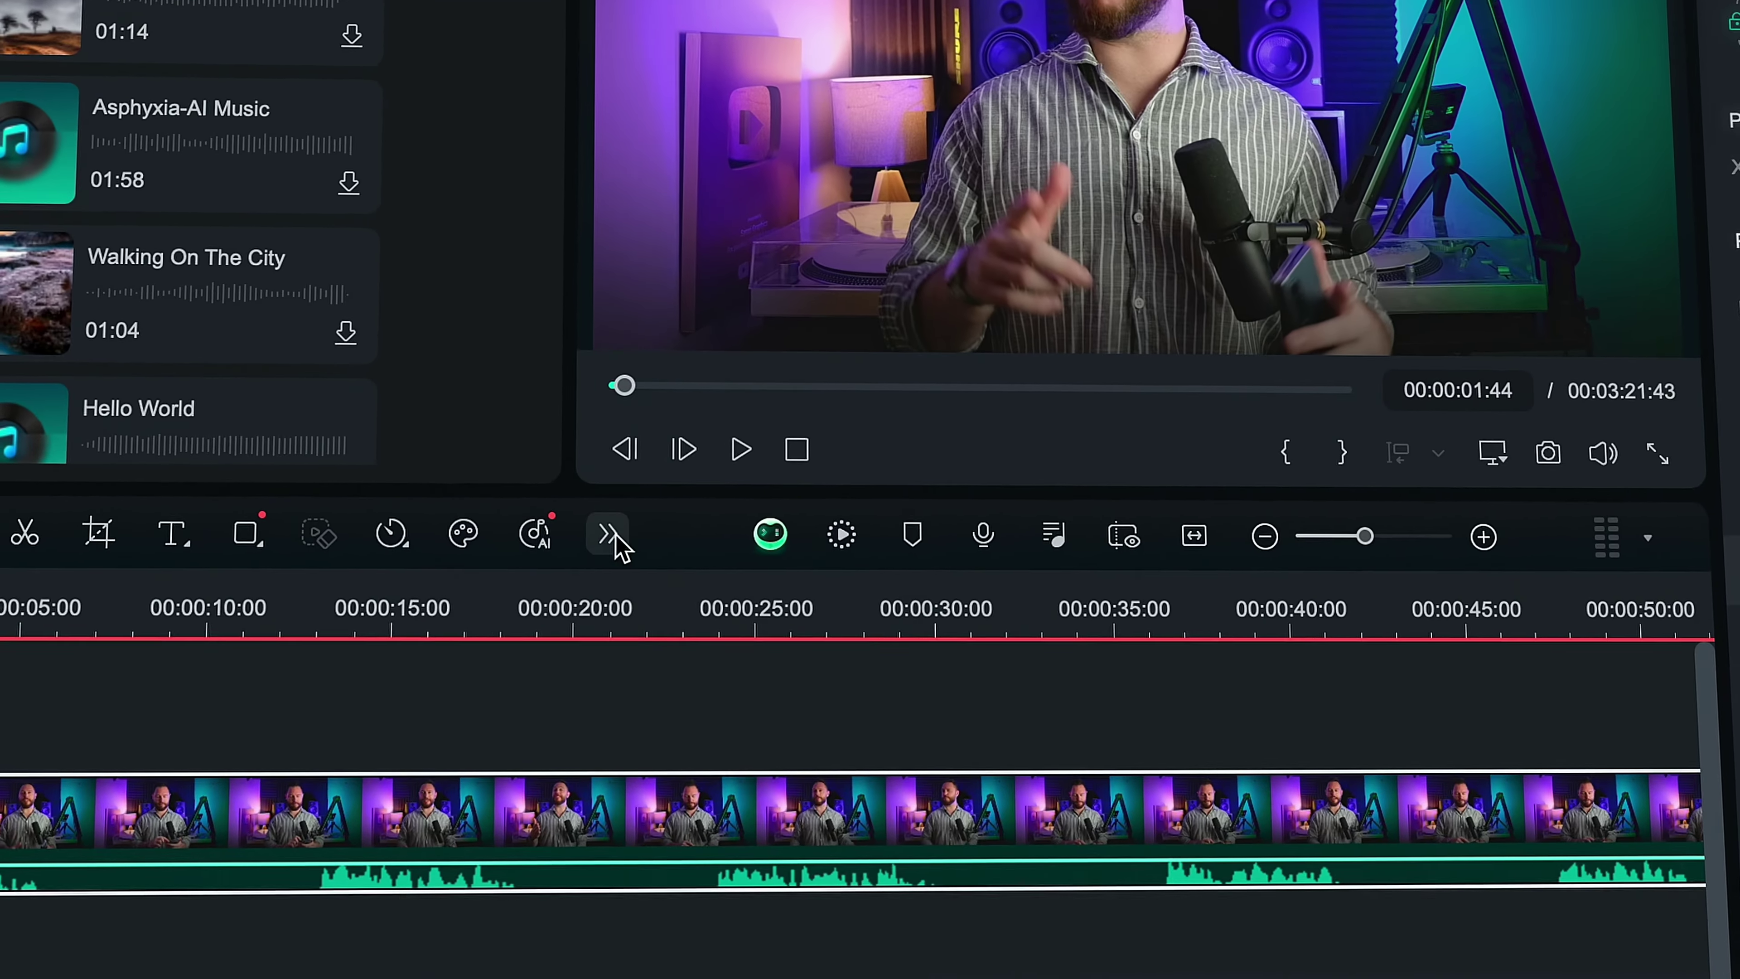
left_click(669, 580)
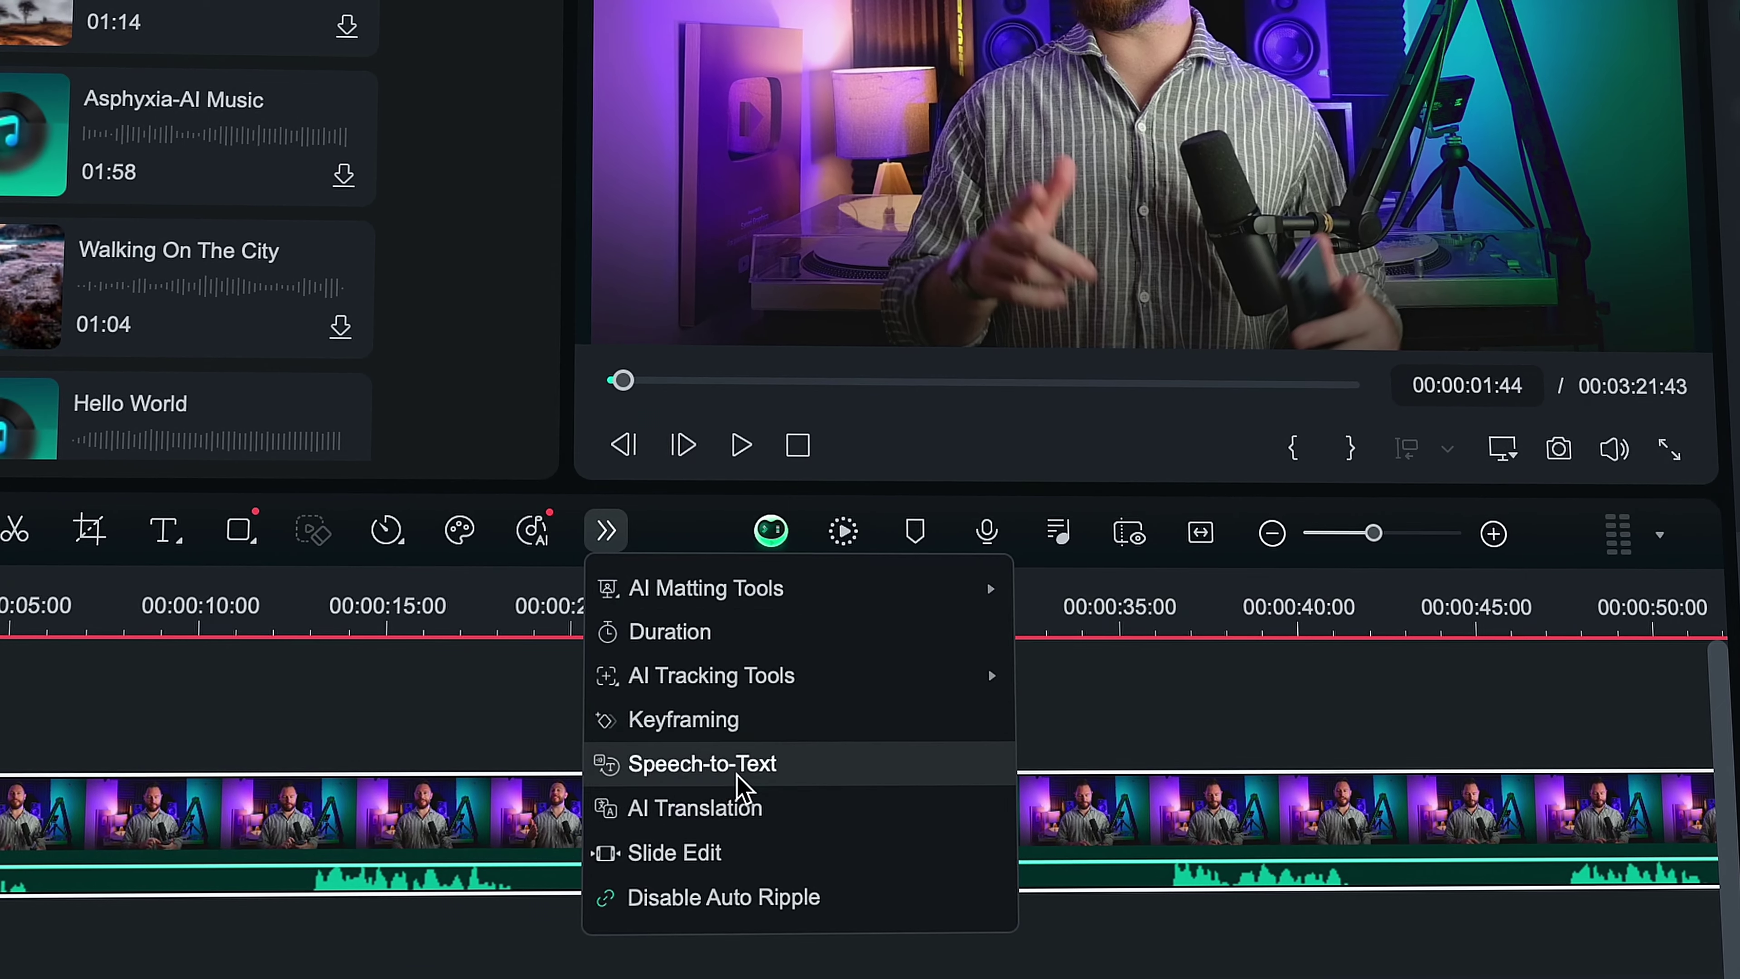
left_click(810, 810)
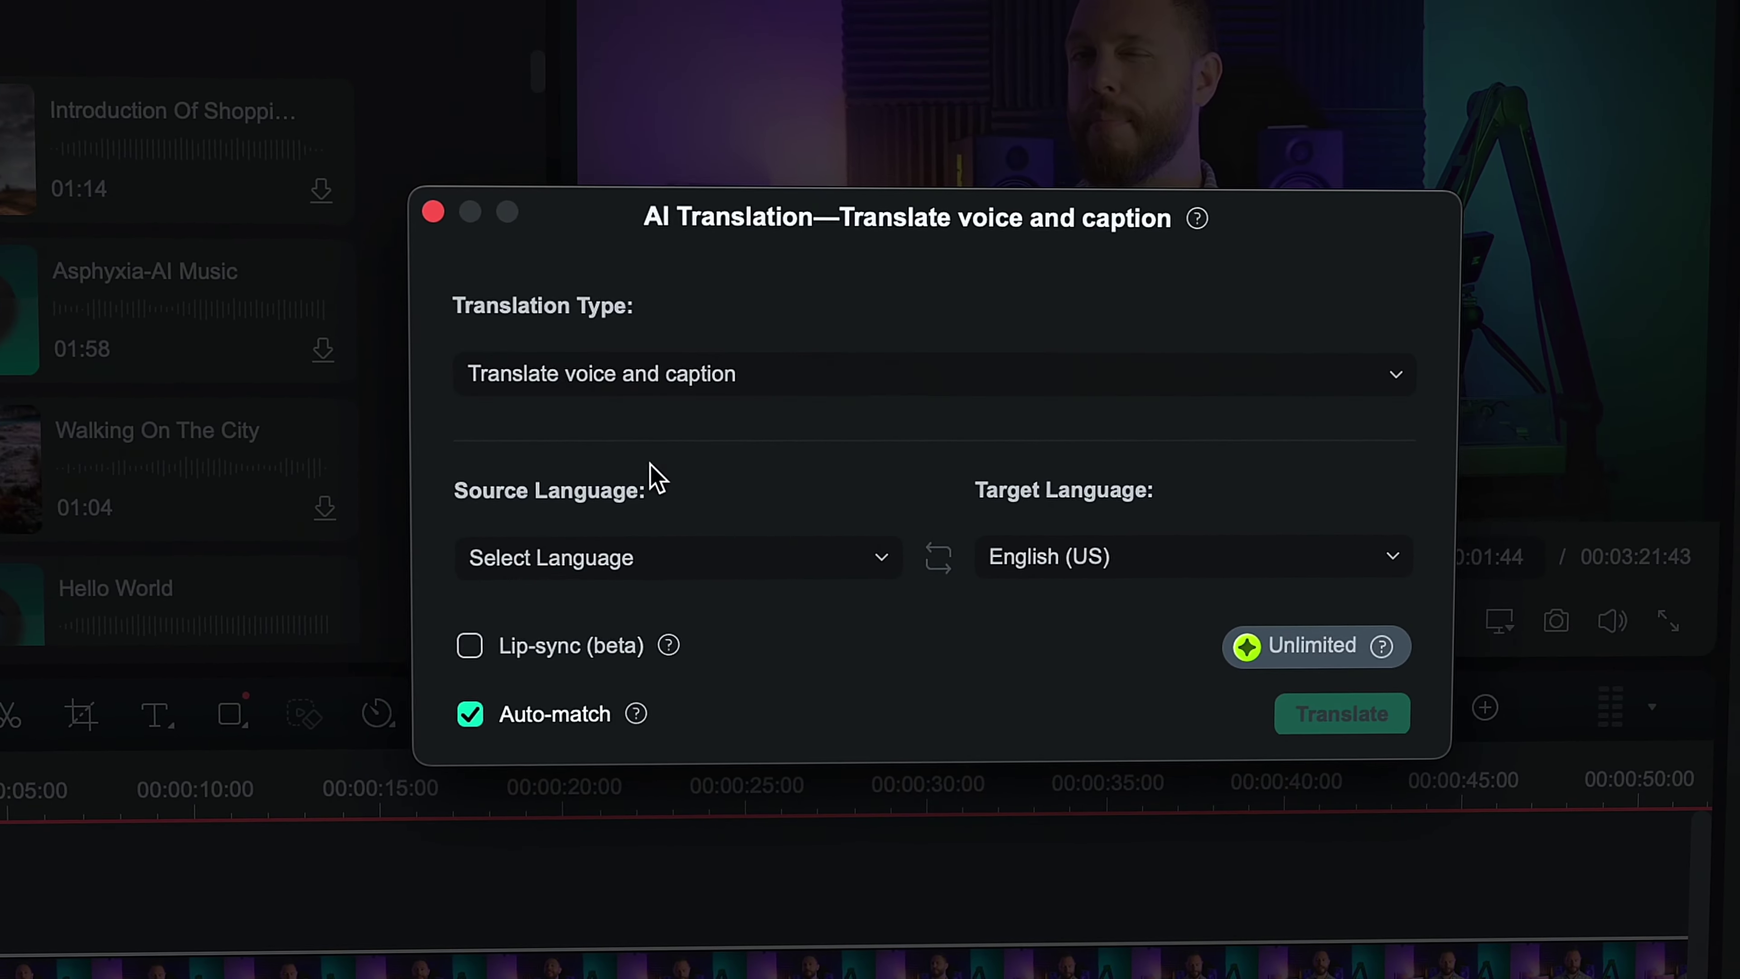
left_click(675, 572)
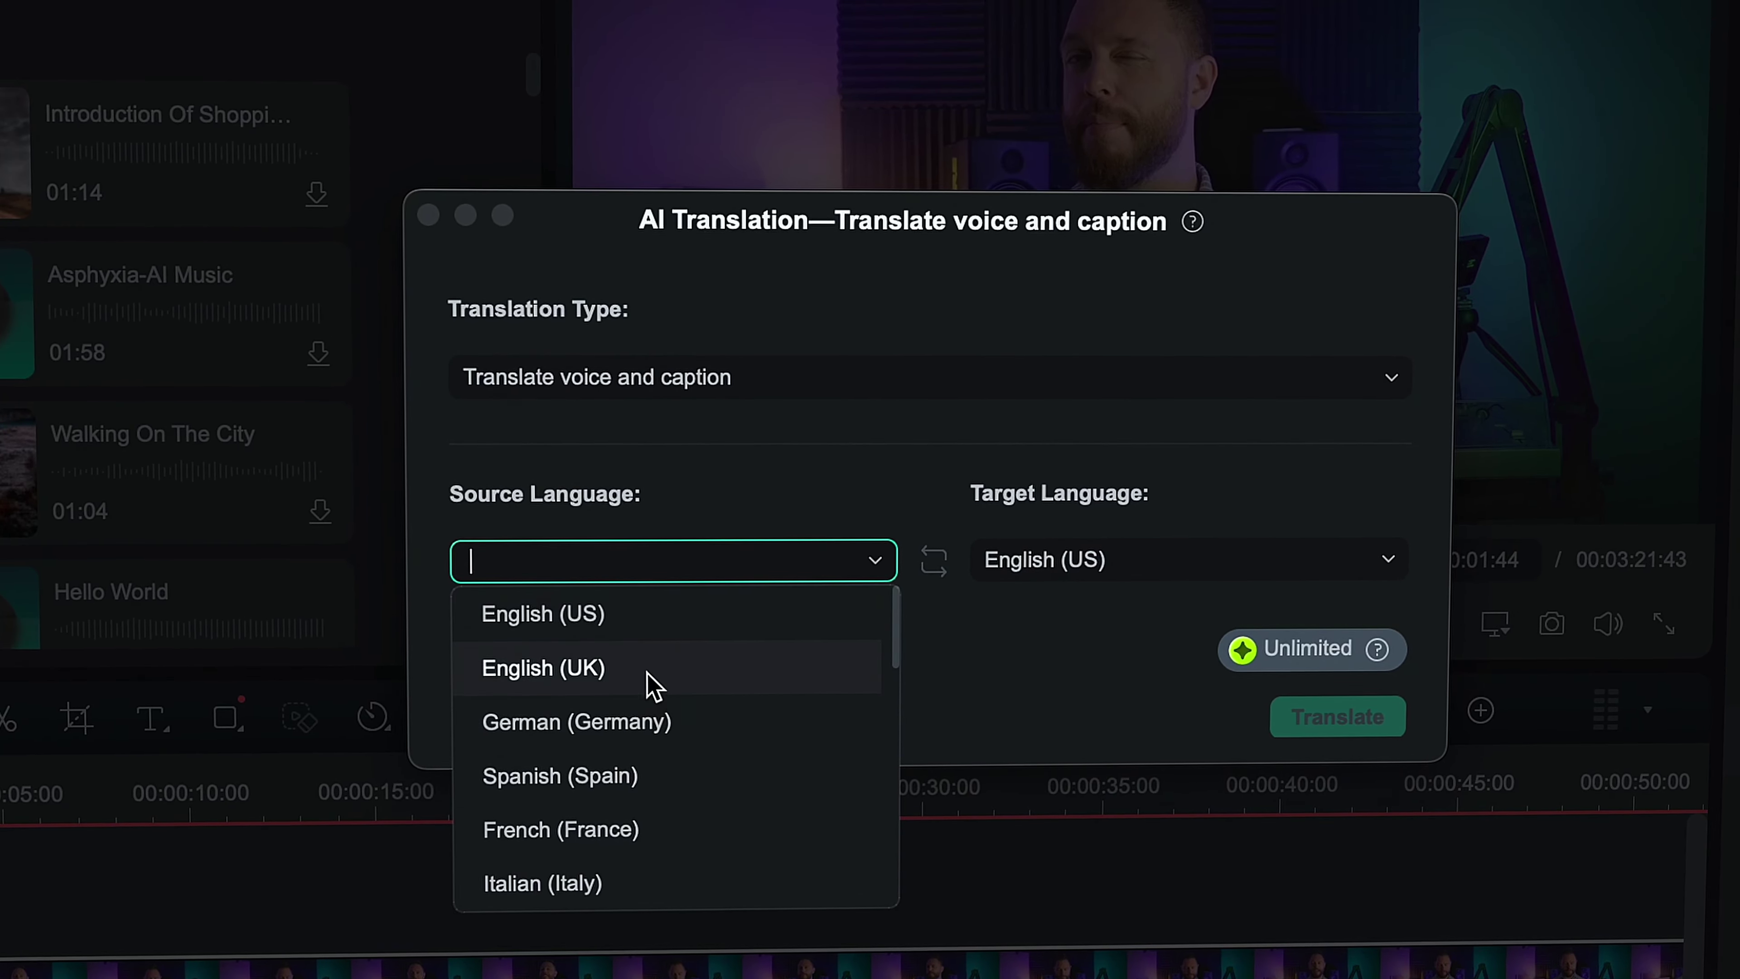
left_click(652, 685)
left_click(1130, 569)
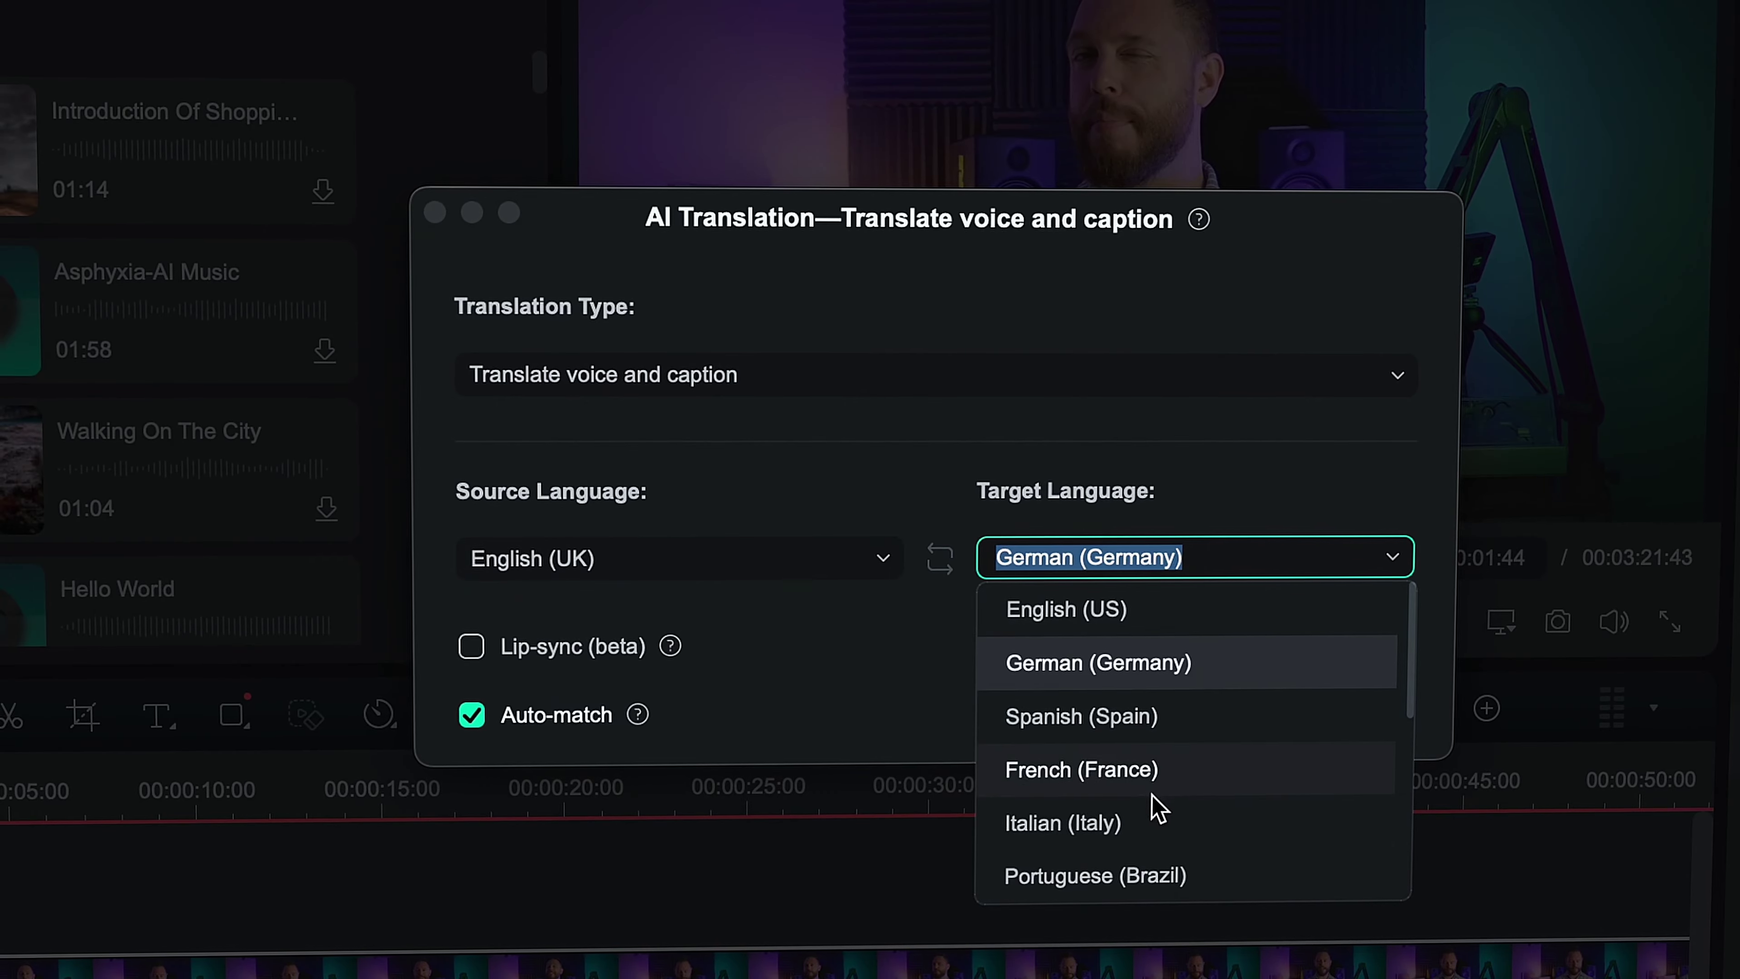
left_click(1153, 818)
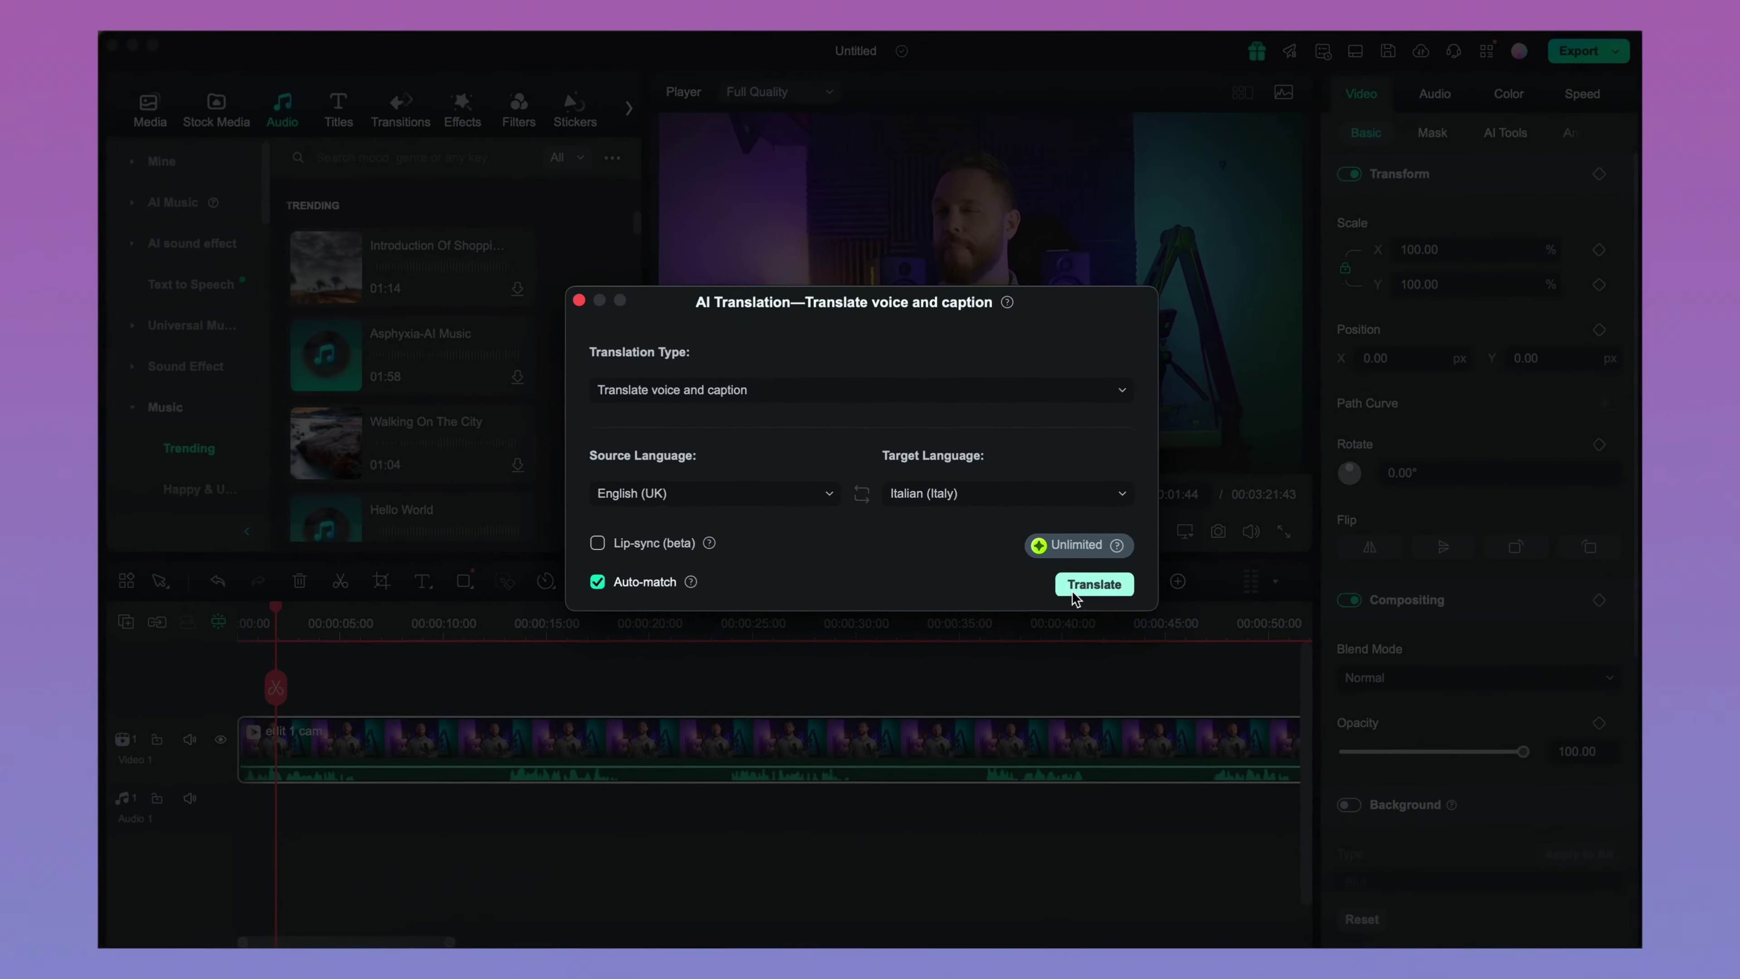
Step: Run the translation, accept the terms of use and close the list of voice-text services once it completes
left_click(1092, 583)
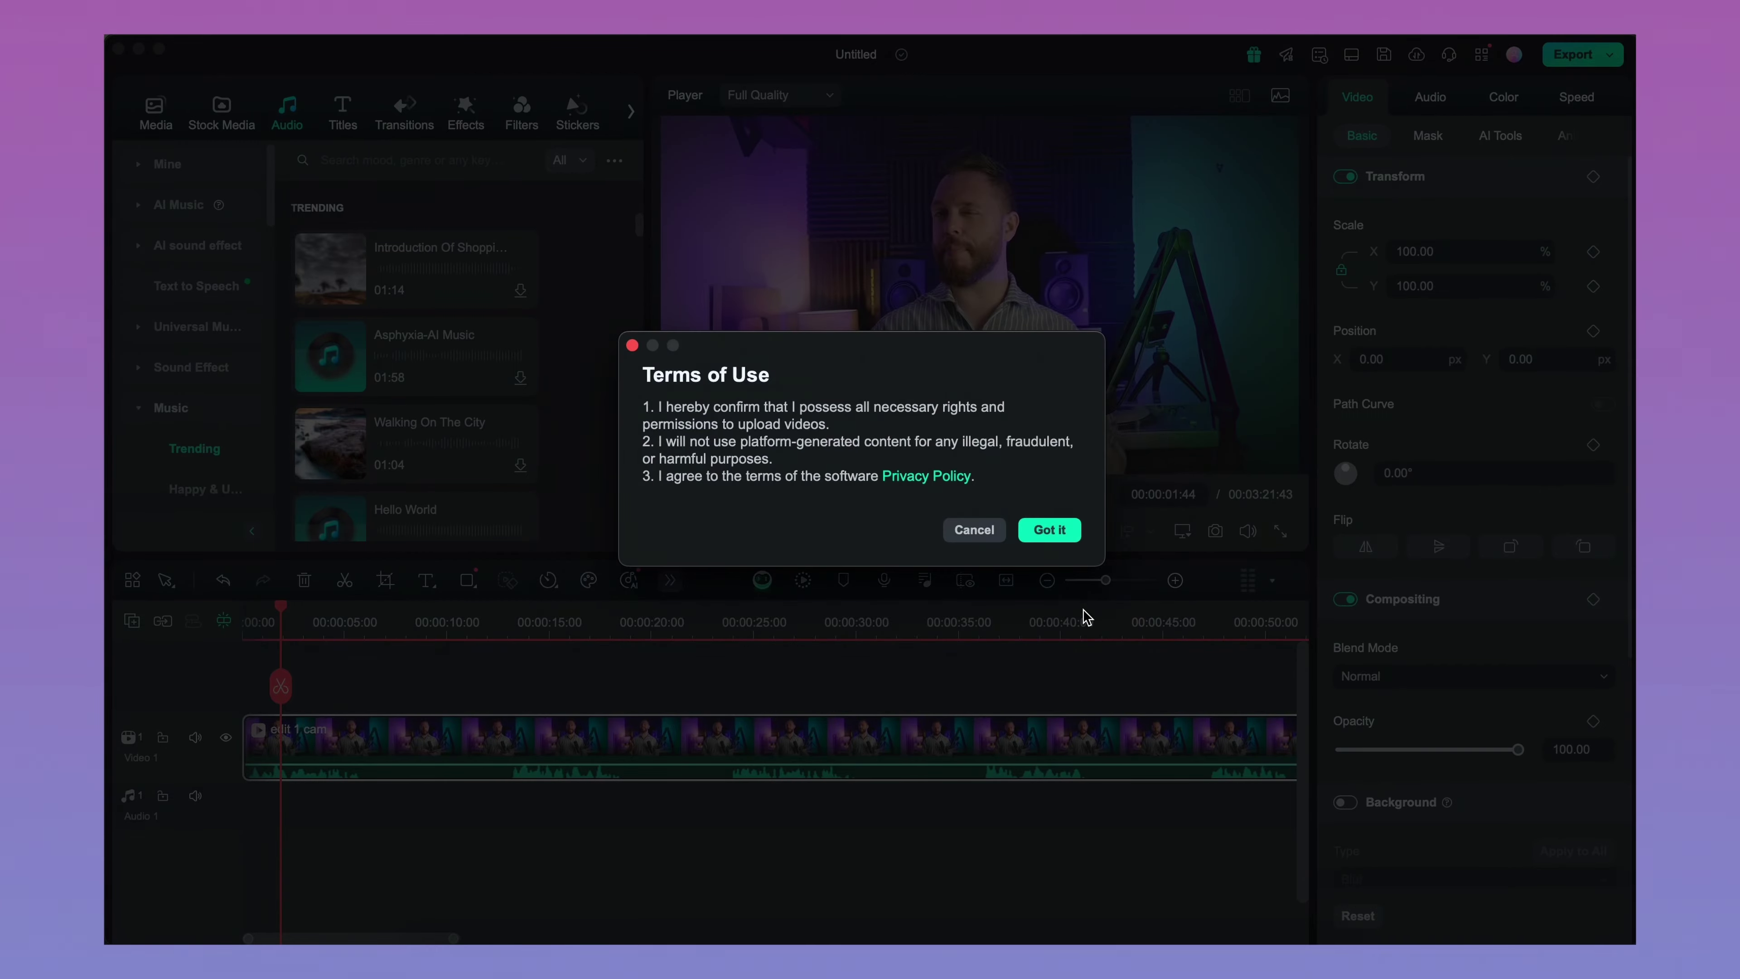
left_click(1051, 530)
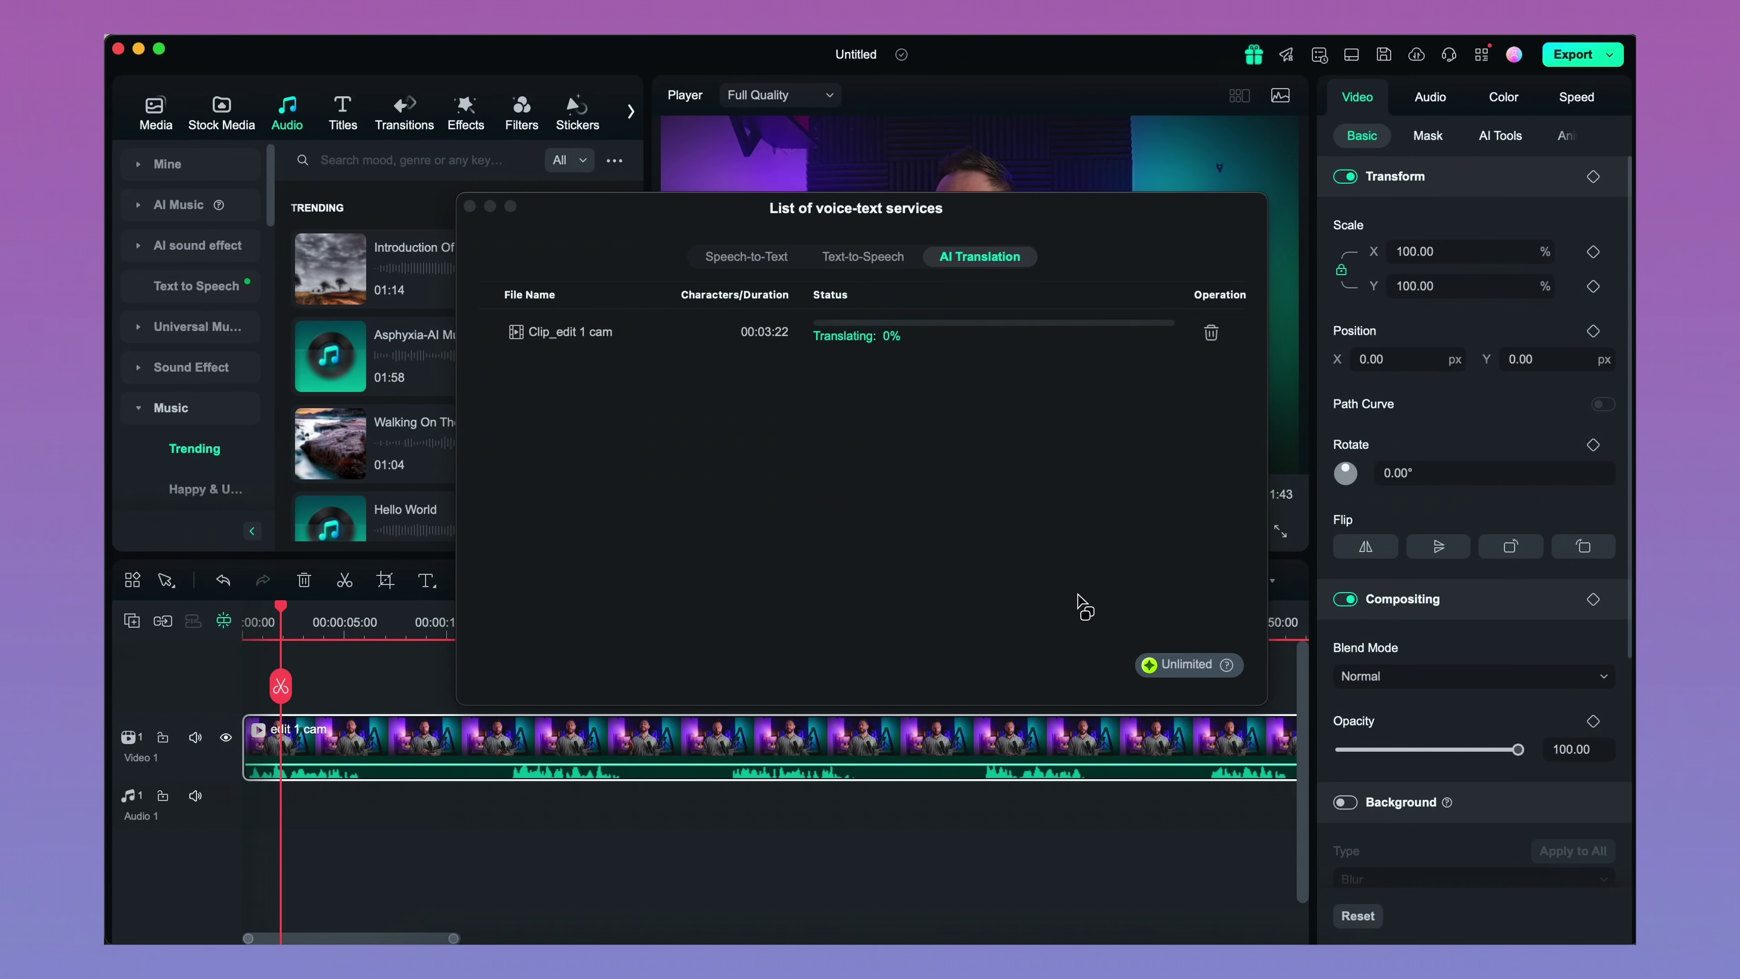
left_click(1036, 565)
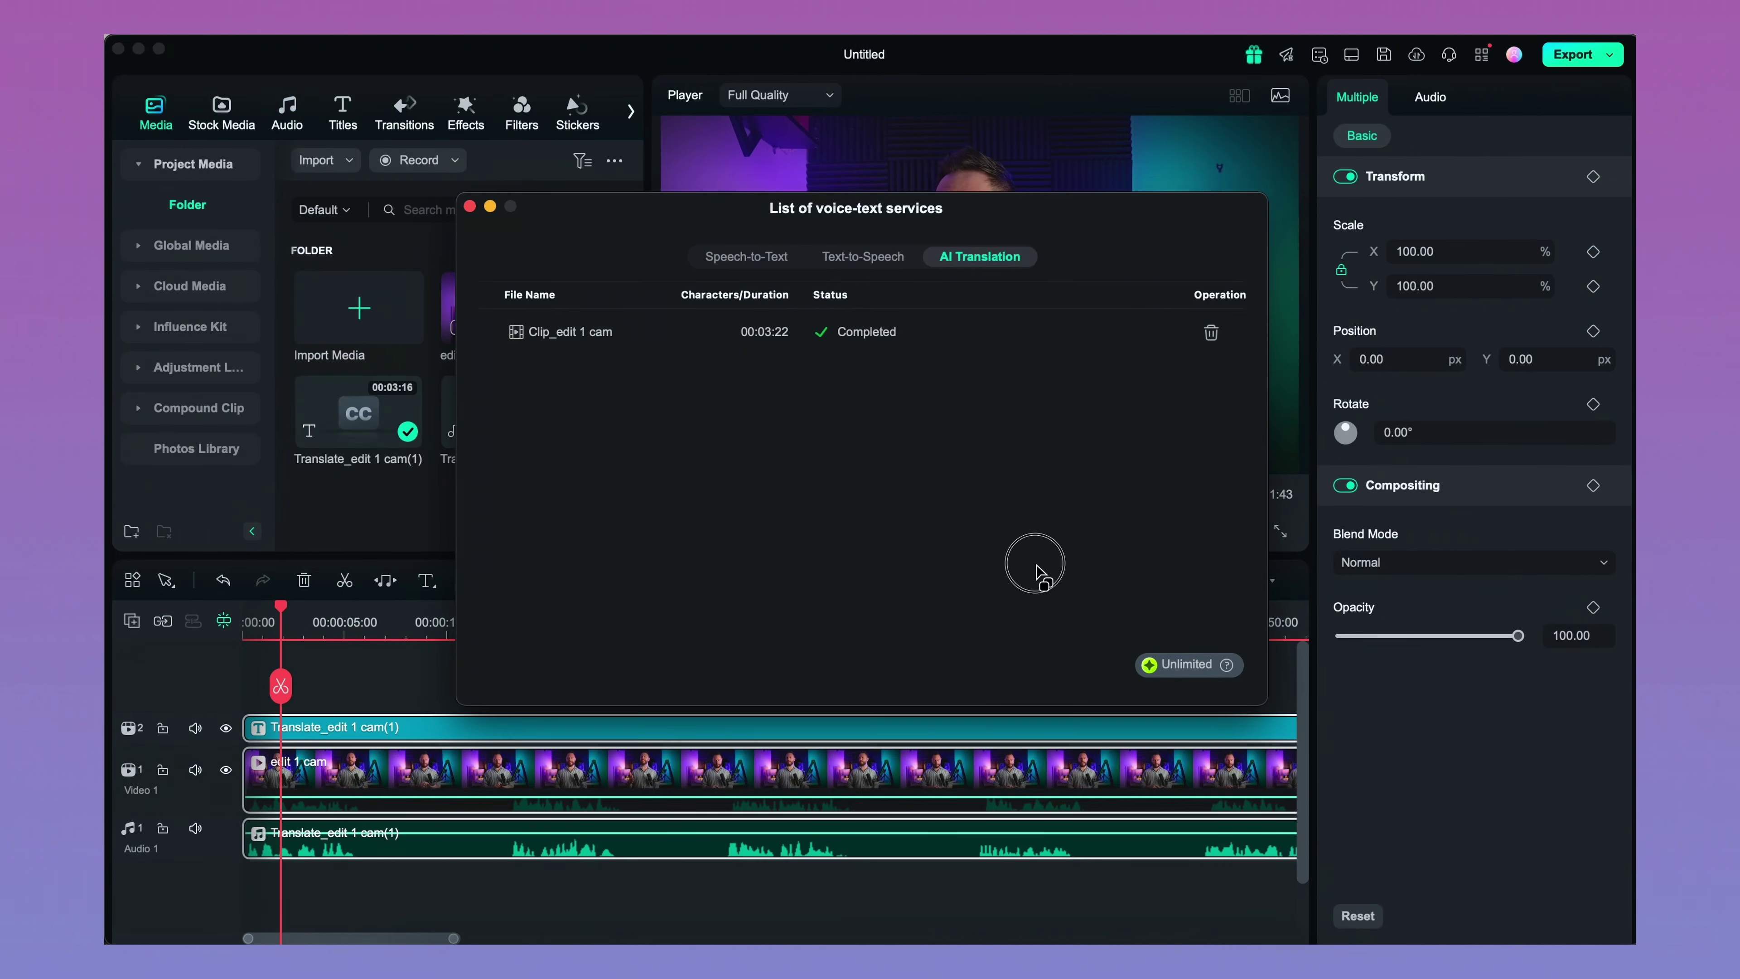
left_click(470, 207)
Step: Move the playhead to about 00:00:27:32 and open the translated caption clip for subtitle editing
left_click_drag(281, 688, 810, 699)
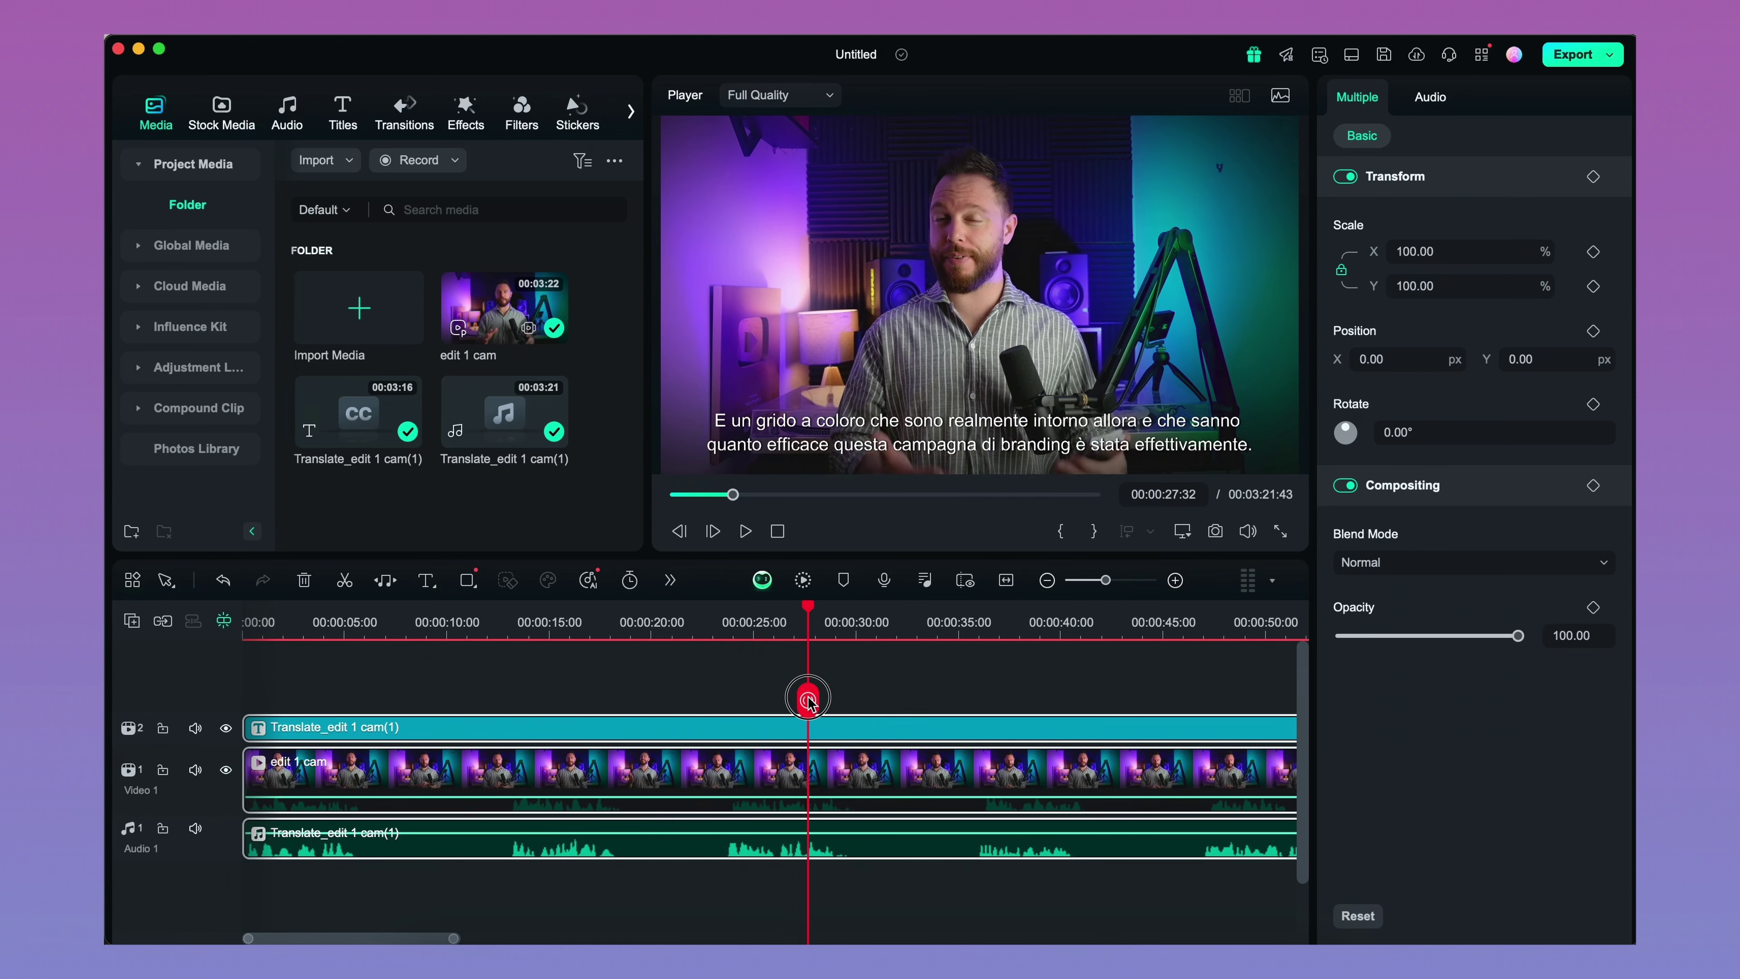
left_click(367, 733)
double_click(367, 730)
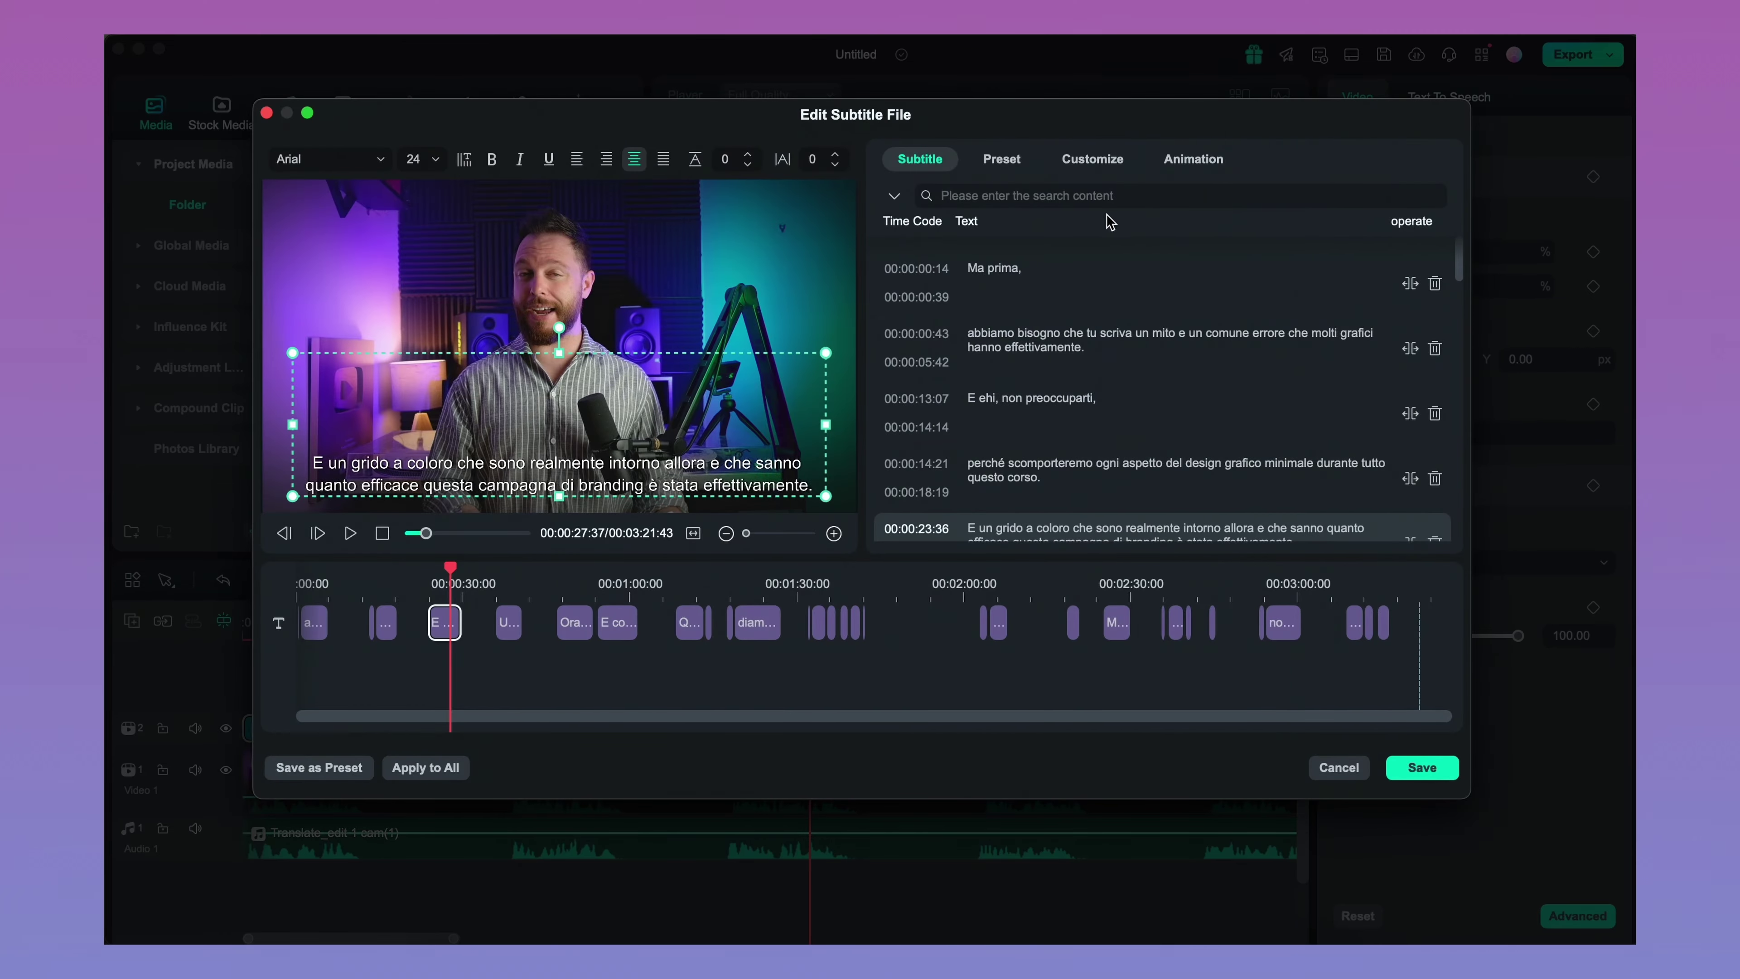
Step: Look through the subtitle's animation and customization options and try several preset text styles on the selected caption
left_click(1196, 162)
left_click(1096, 164)
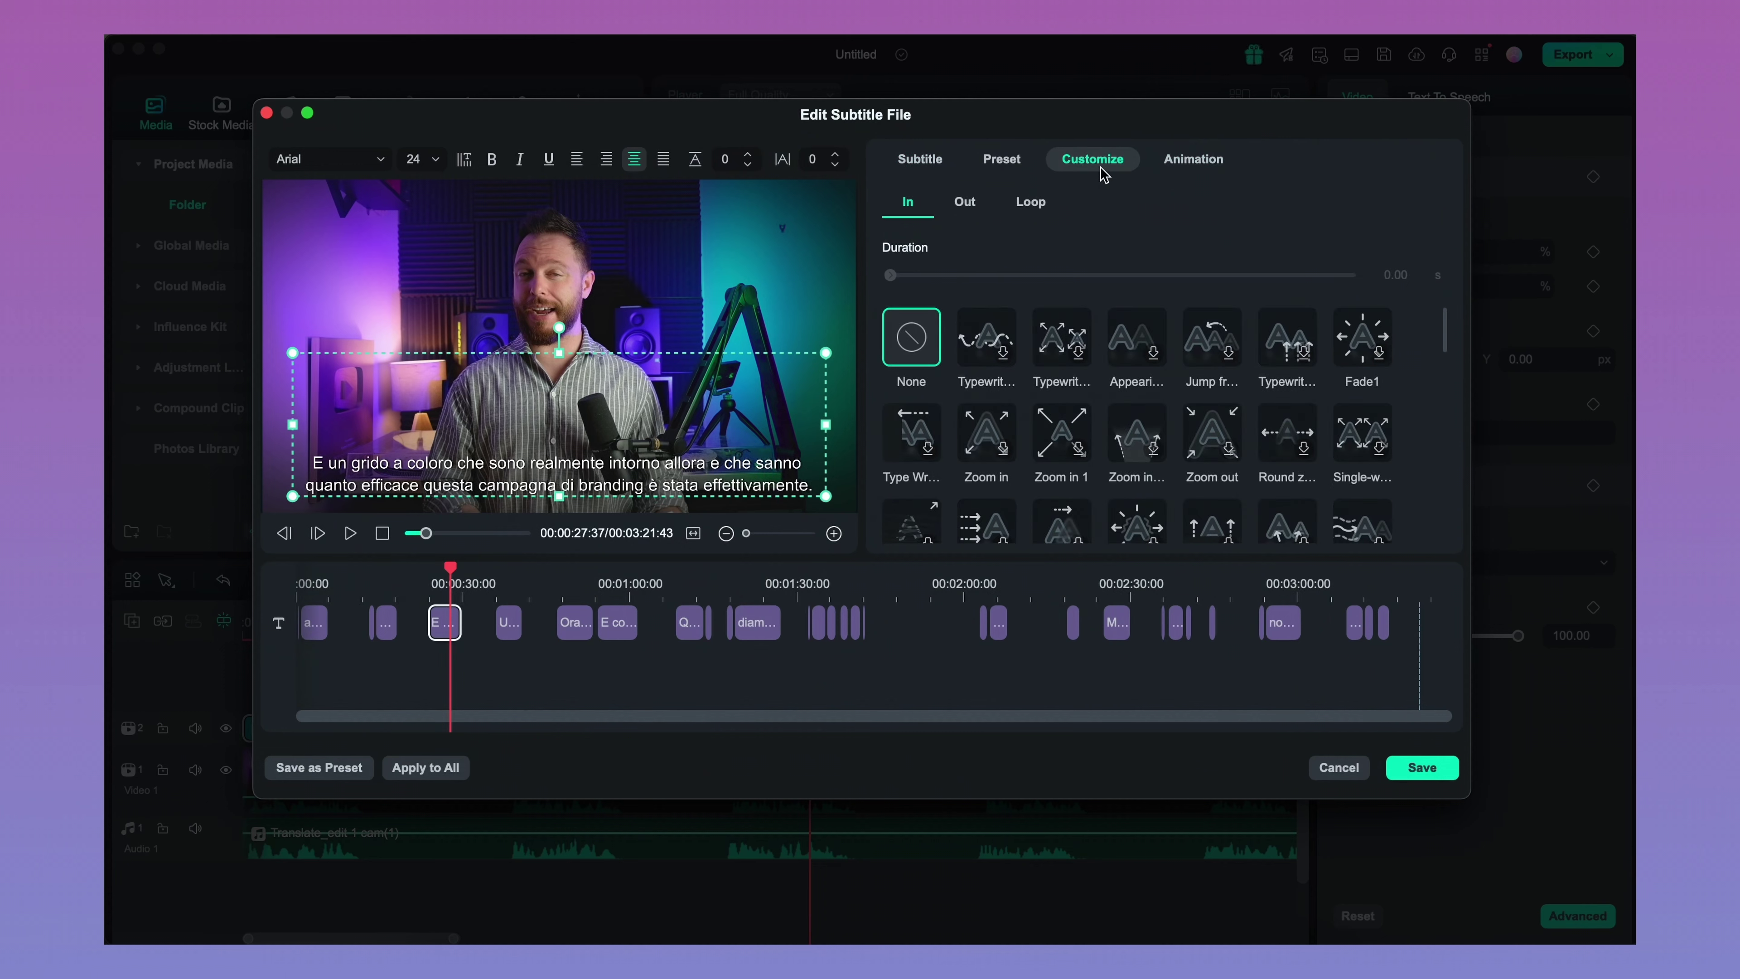
left_click(1002, 162)
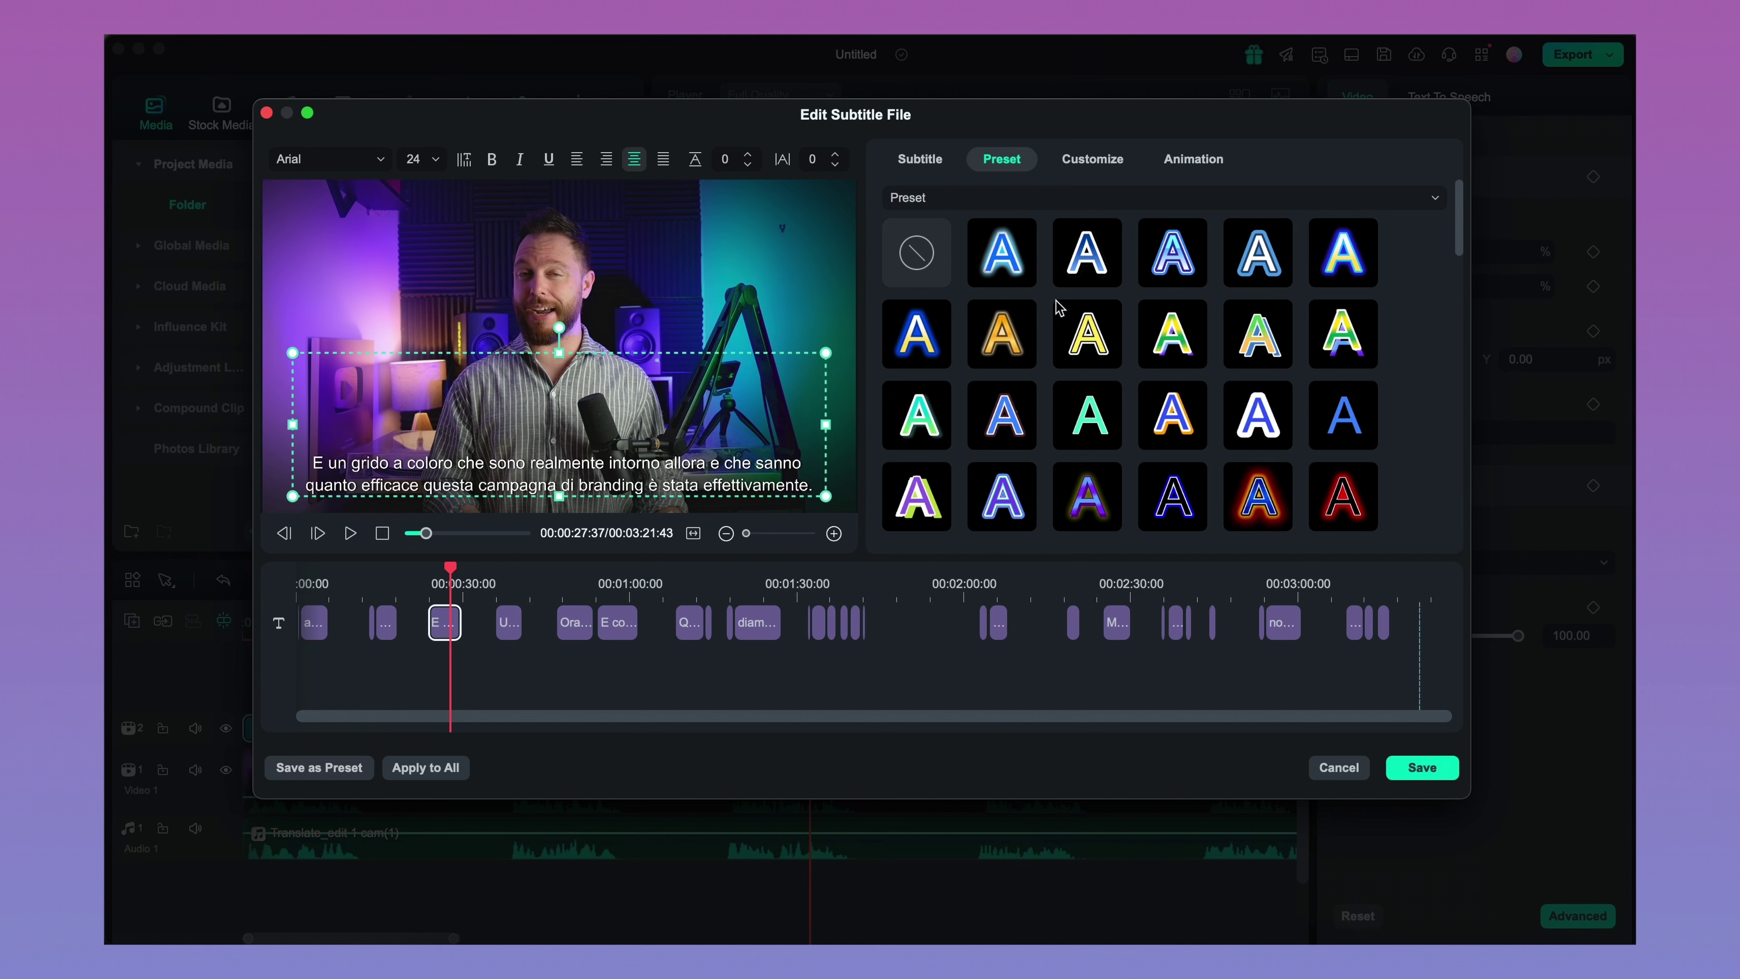
left_click(1340, 277)
scroll(1260, 378, "down", 5)
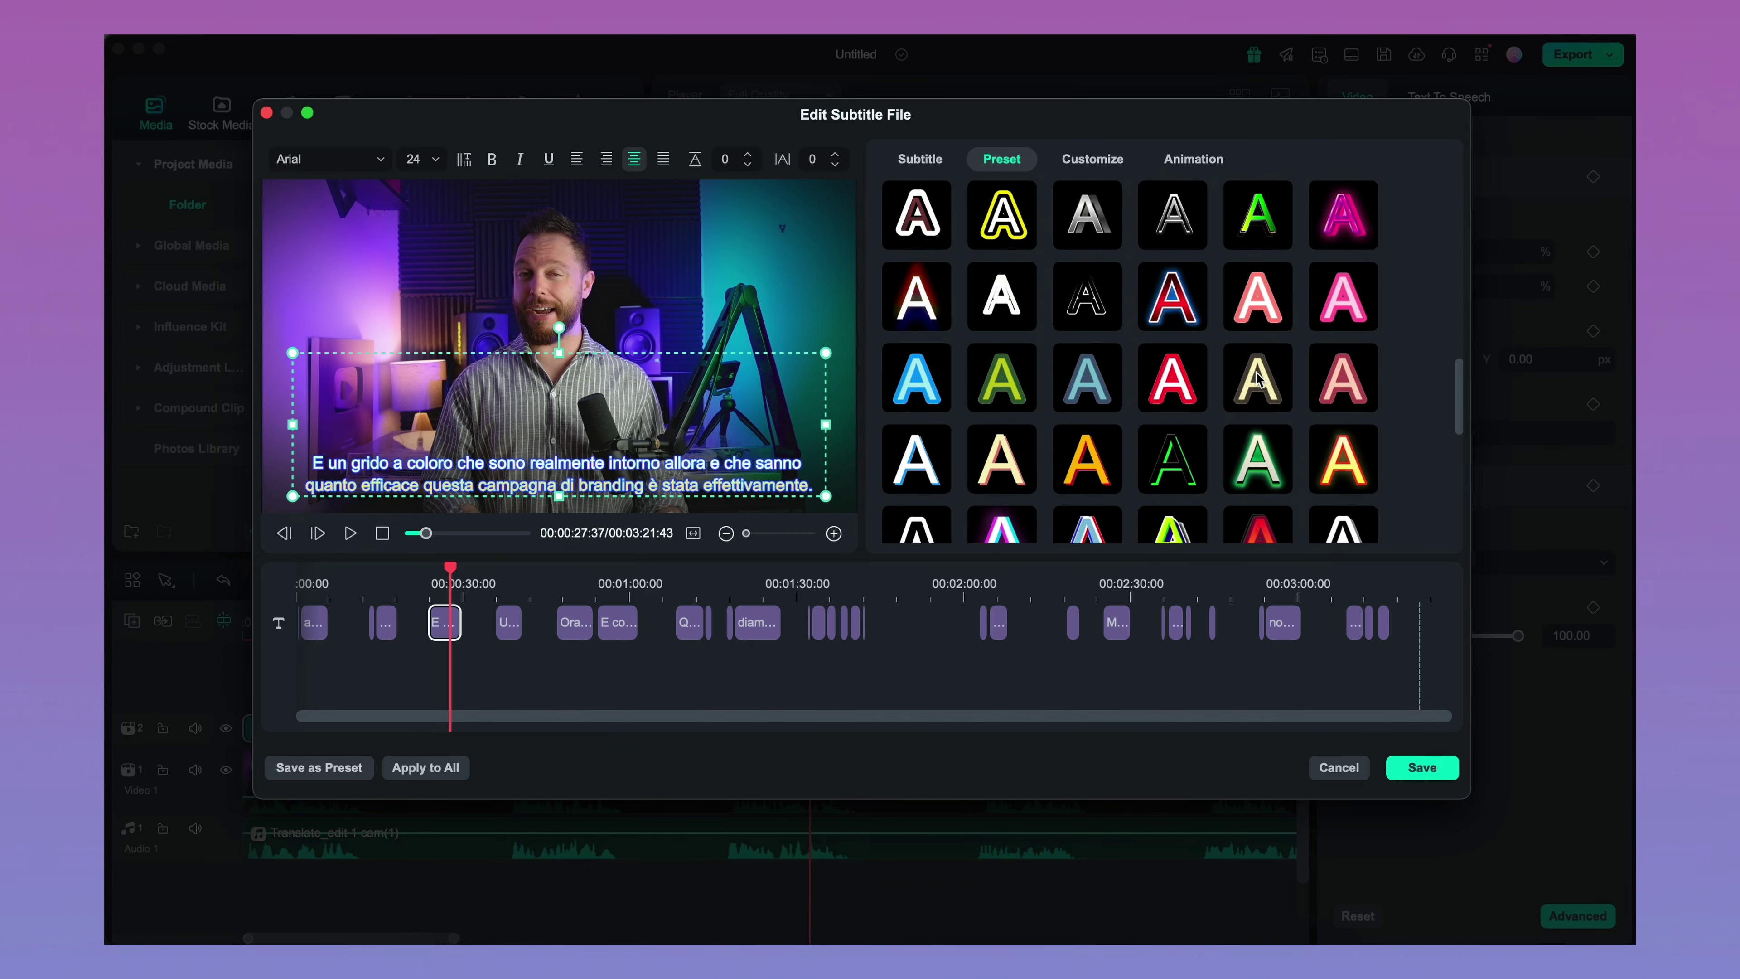
left_click(1201, 388)
left_click(1118, 473)
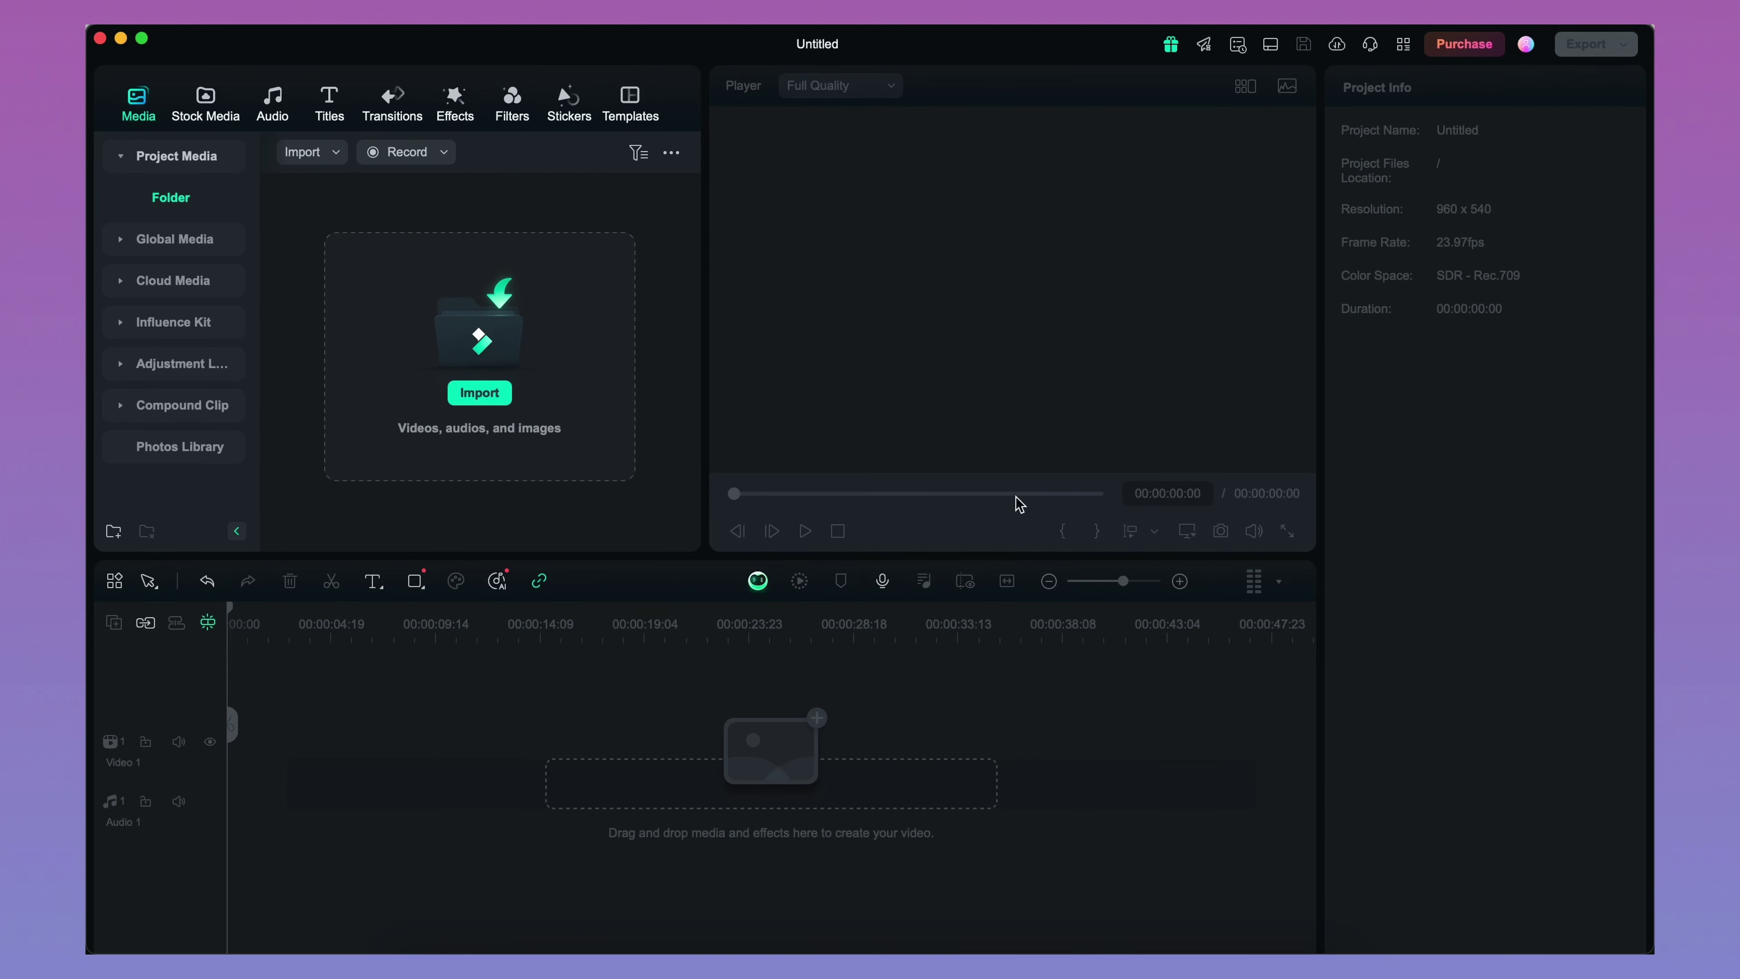
Step: Switch the empty project's workspace layout to Classic
left_click(1271, 45)
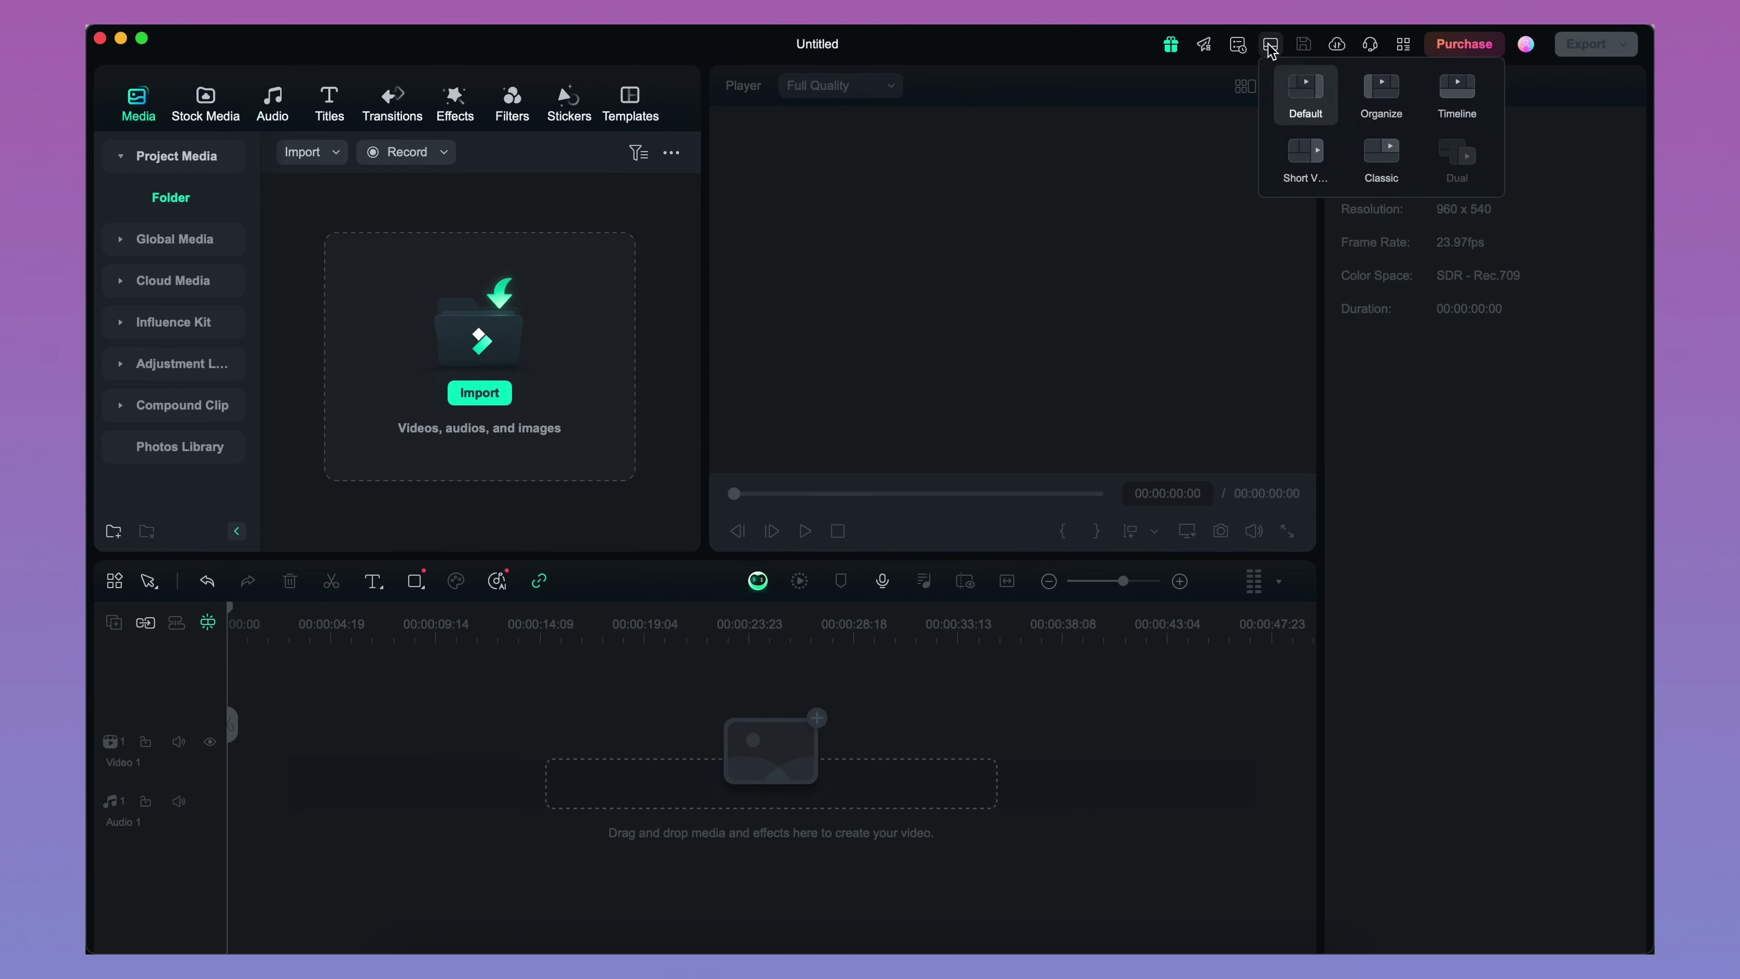
left_click(1386, 157)
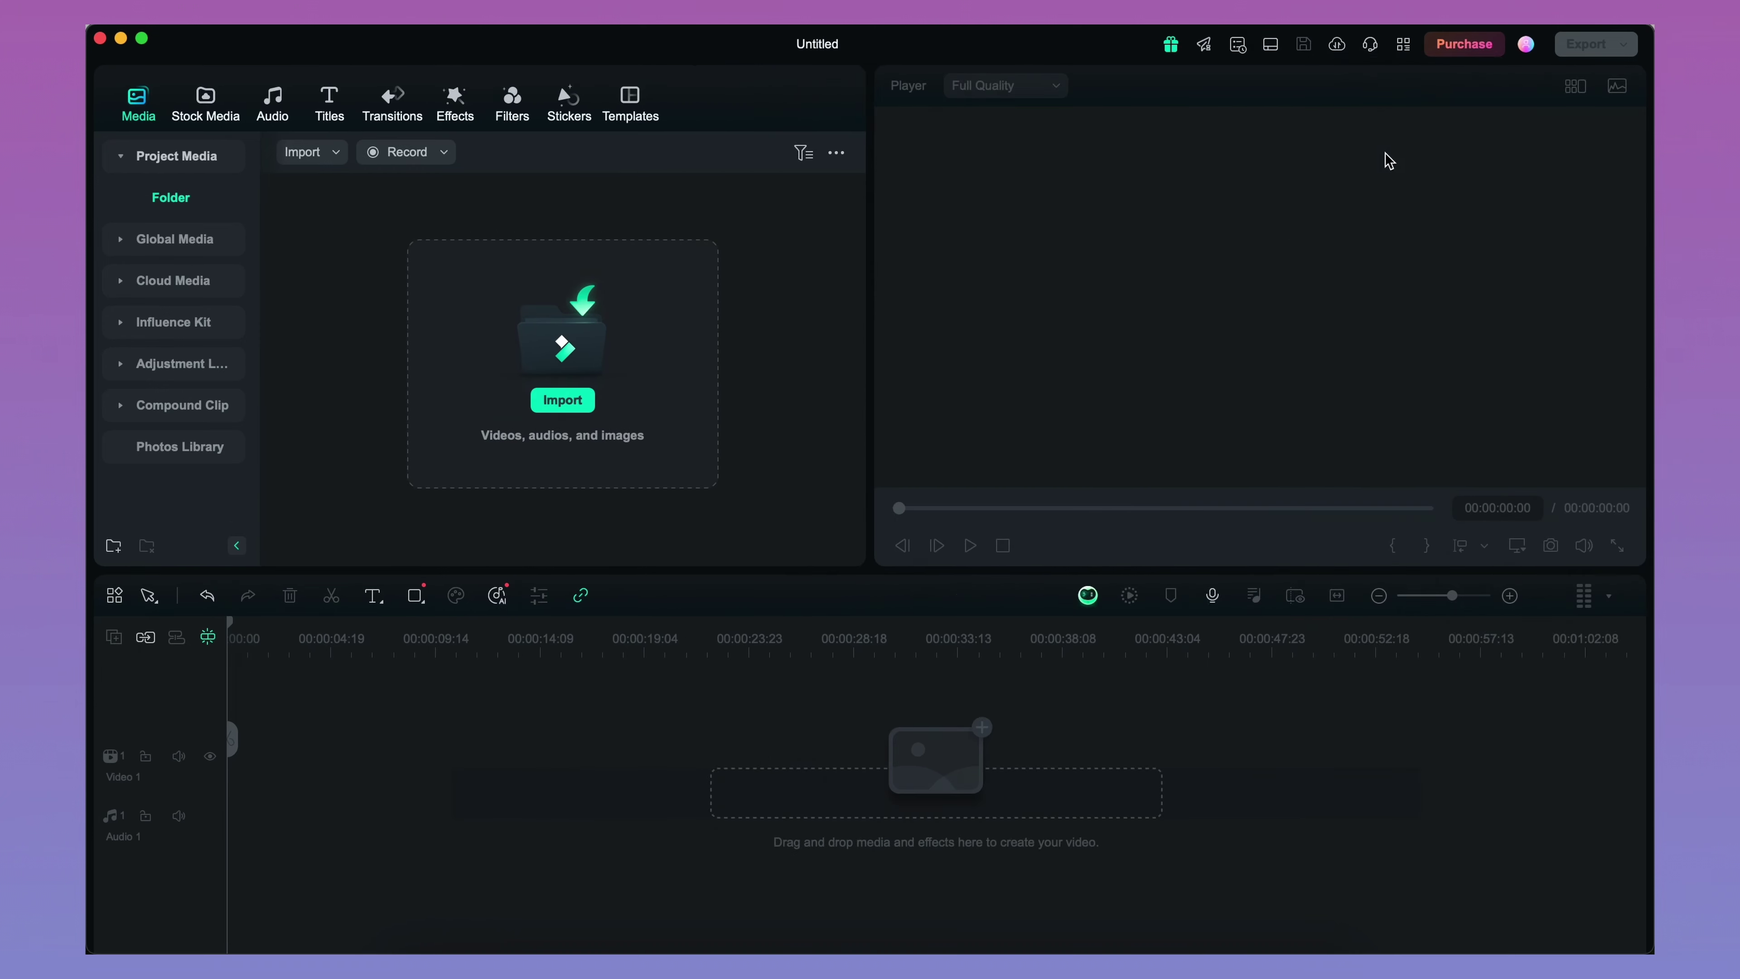